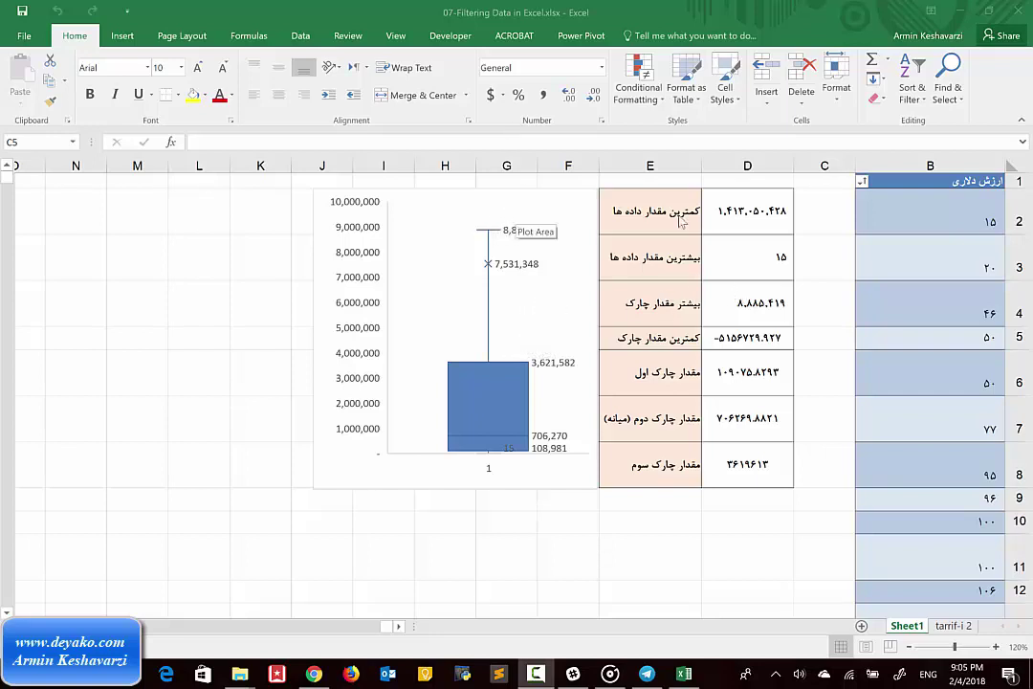
Try a between-two-values number filter on the dollar values, then close the filter dialog.
{"action": "left_click", "coordinate": [820, 179]}
{"action": "scroll", "coordinate": [820, 179], "scroll_direction": "right", "scroll_amount": 3}
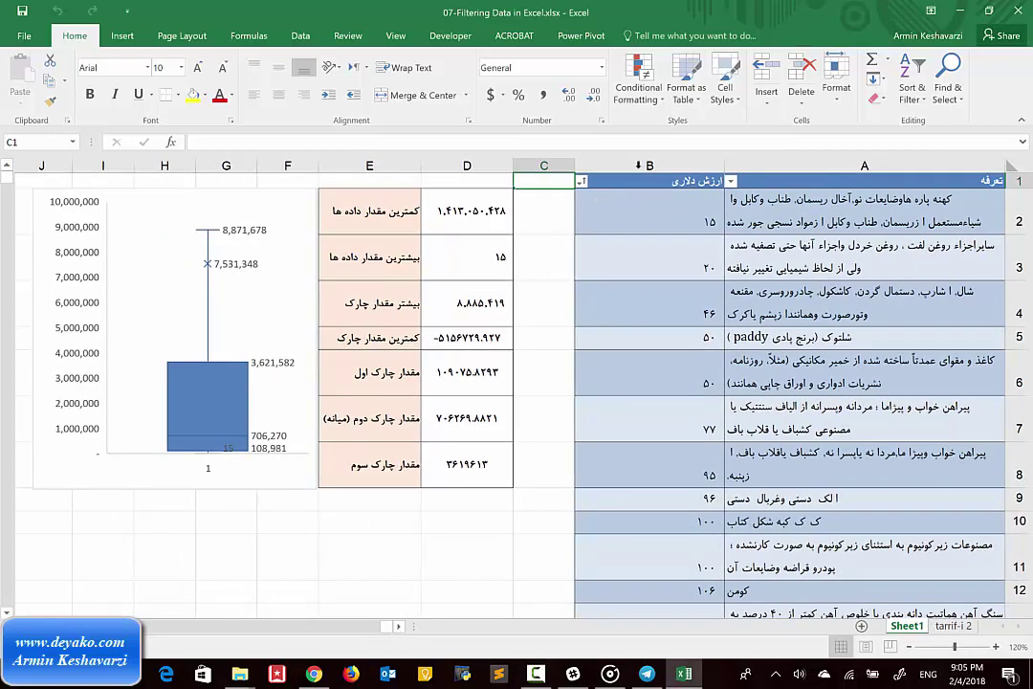
{"action": "left_click", "coordinate": [581, 181]}
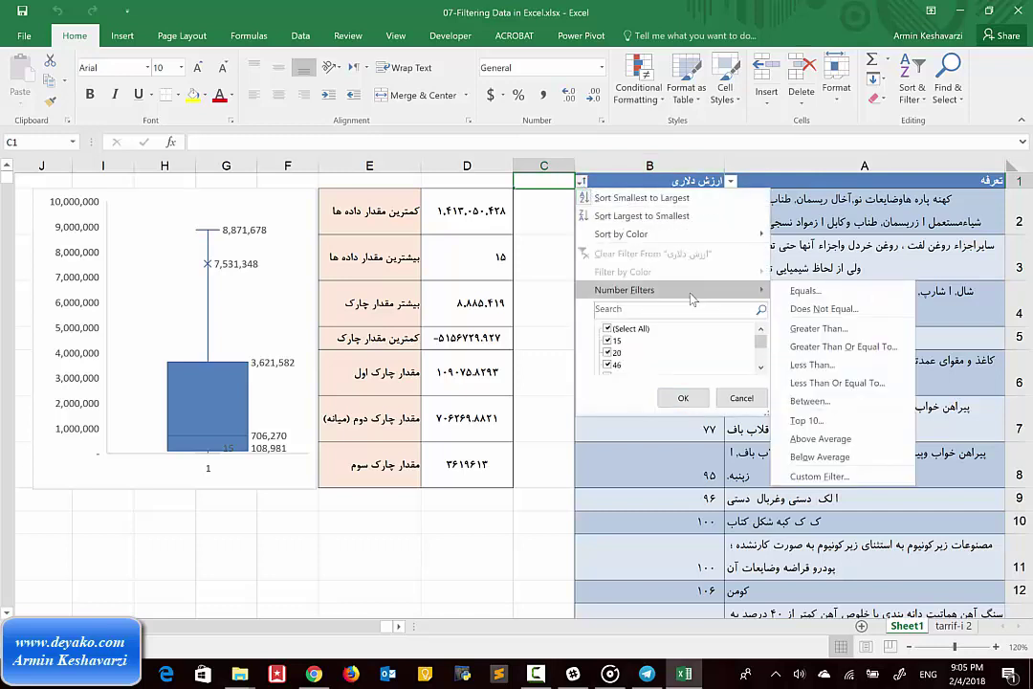
{"action": "mouse_move", "coordinate": [625, 290]}
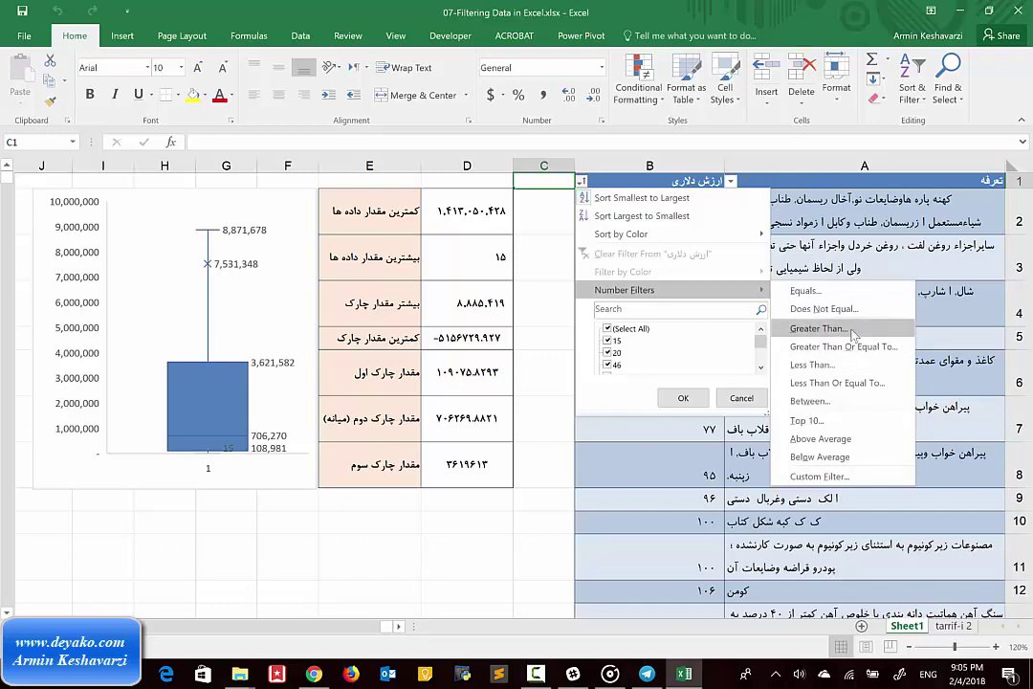
{"action": "left_click", "coordinate": [847, 401]}
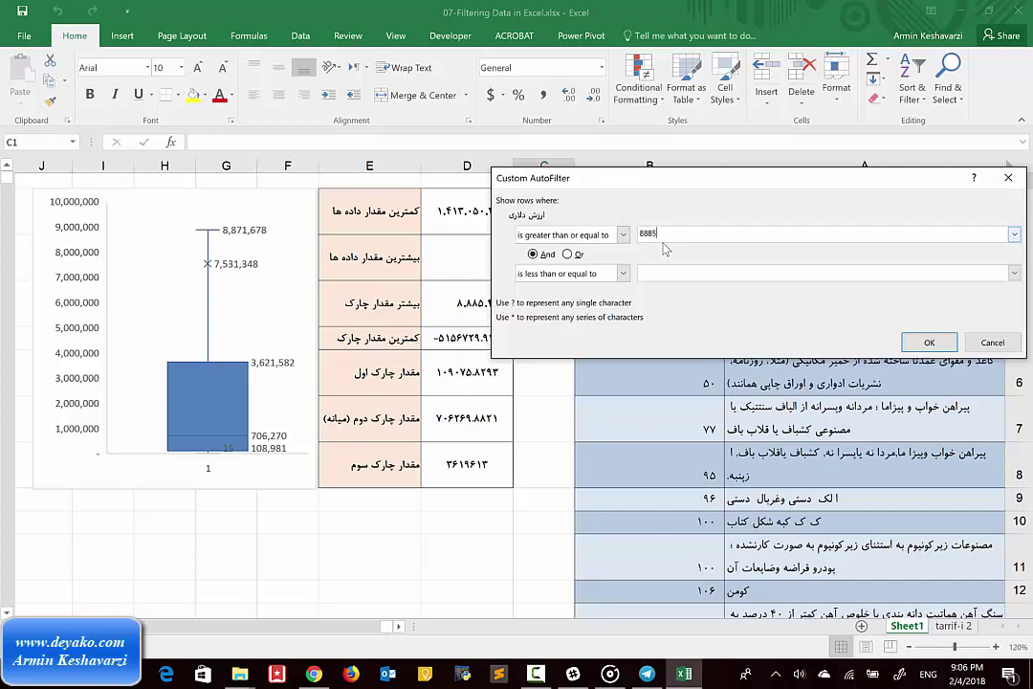
{"action": "left_click", "coordinate": [658, 277]}
{"action": "left_click_drag", "start_coordinate": [620, 182], "coordinate": [504, 103]}
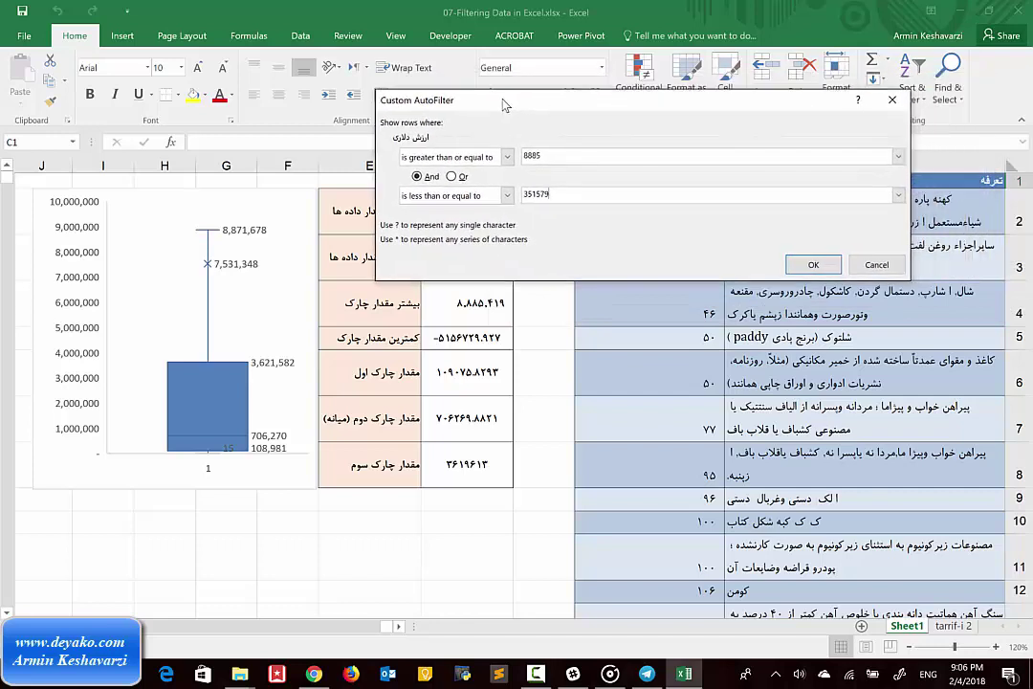
{"action": "left_click", "coordinate": [814, 264]}
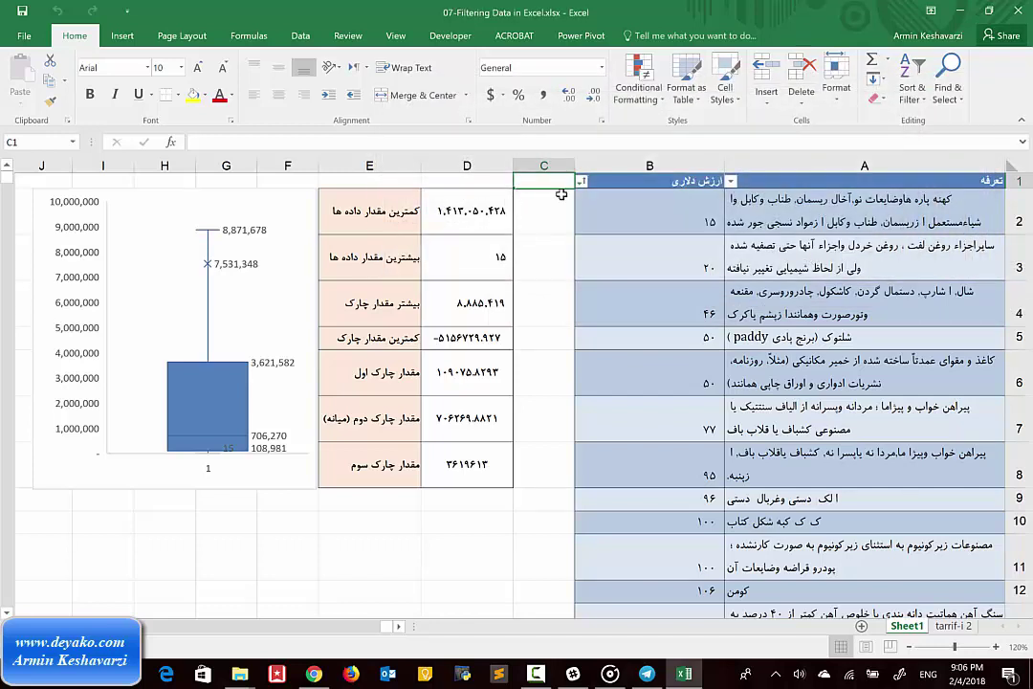
Delete the whole box-and-whisker chart from the worksheet.
{"action": "left_click", "coordinate": [267, 205]}
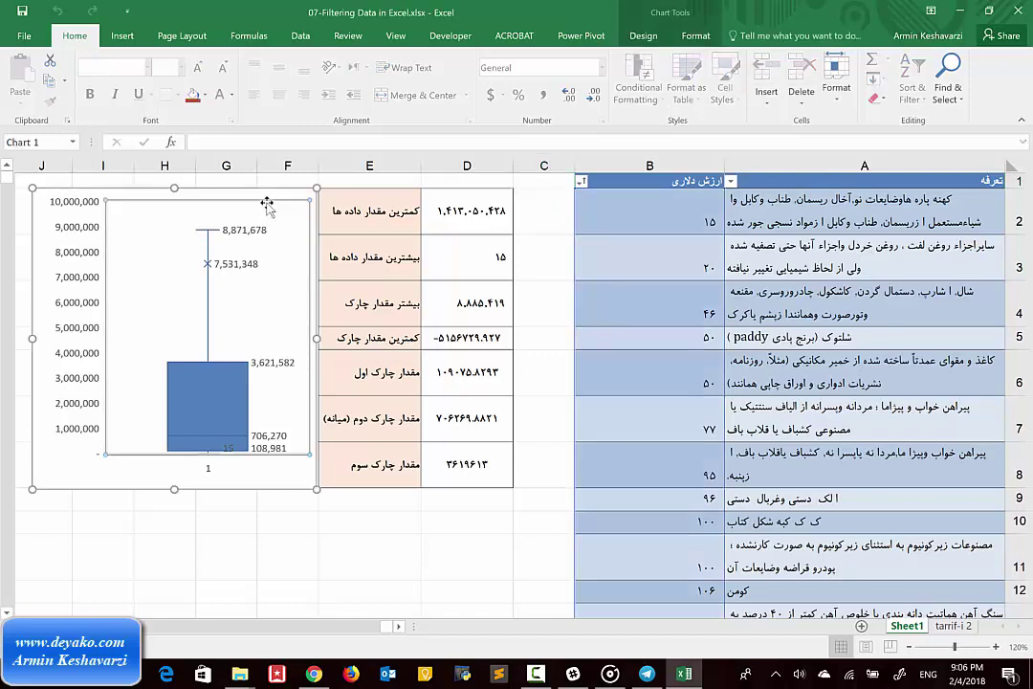
{"action": "left_click", "coordinate": [300, 190]}
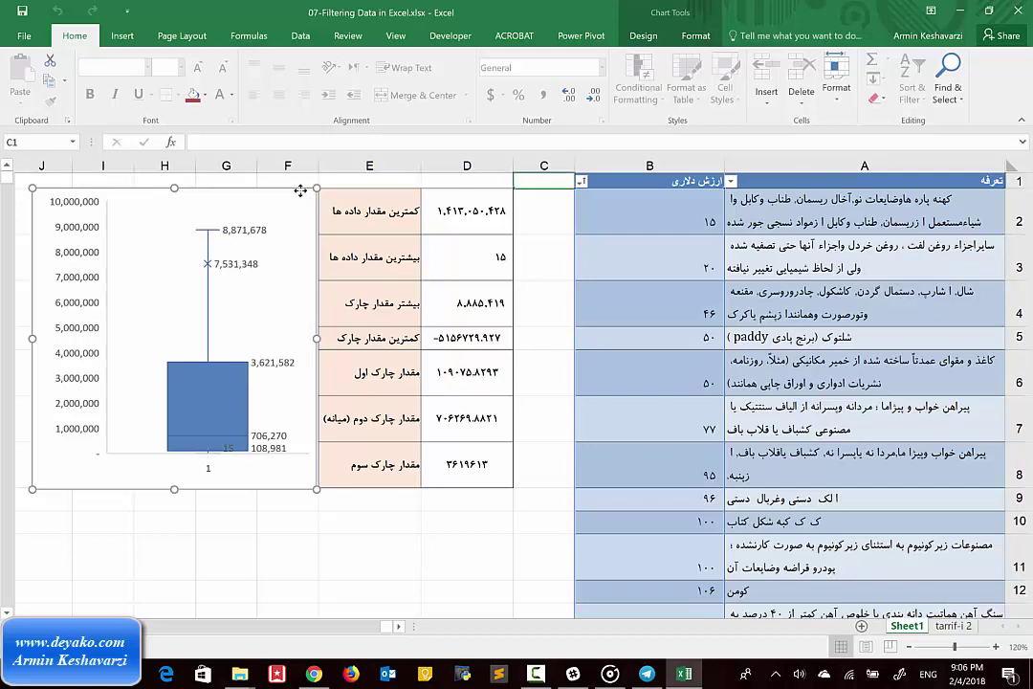
{"action": "key", "text": "Delete"}
Widen the empty column C beside the quartile table.
{"action": "left_click", "coordinate": [558, 165]}
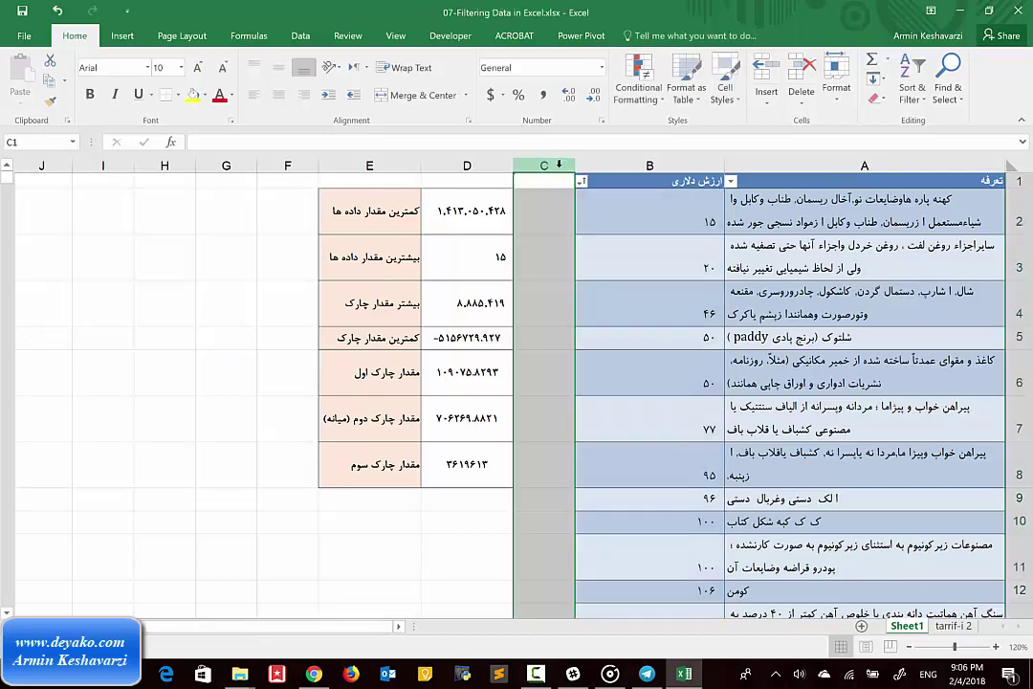
{"action": "right_click", "coordinate": [558, 166]}
{"action": "key", "text": "Escape"}
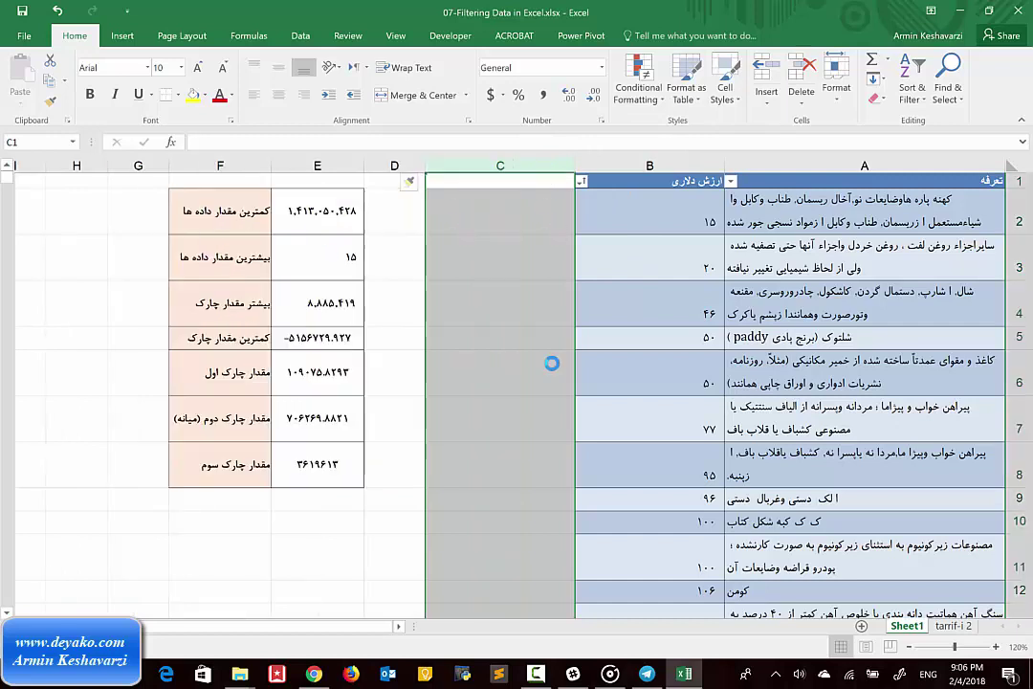
{"action": "left_click", "coordinate": [511, 183]}
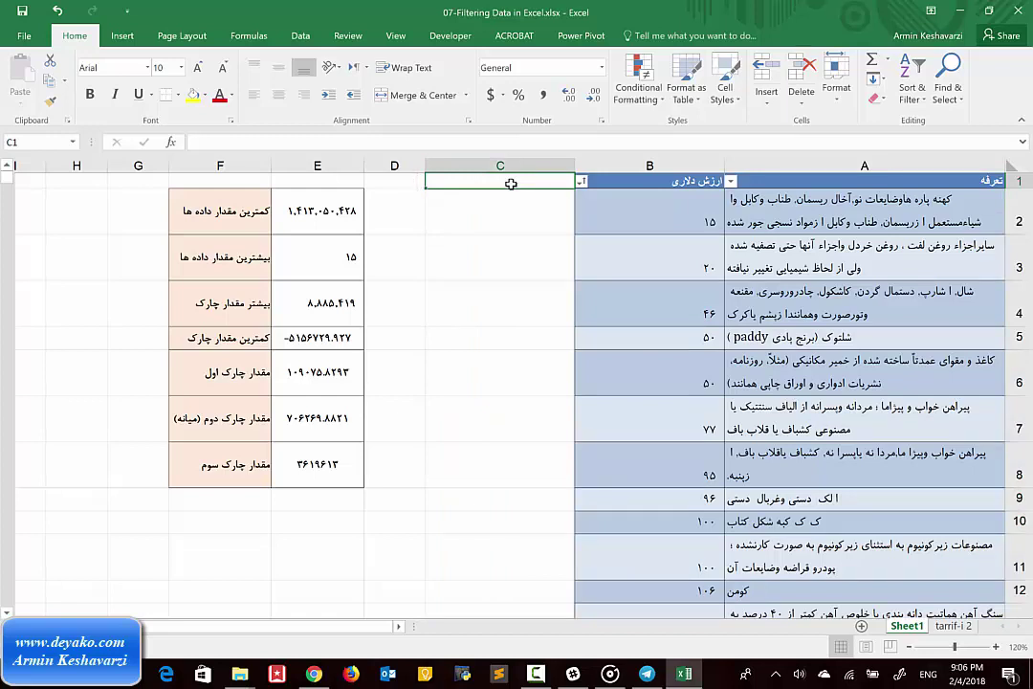
Enter the header 'آیا در دامنه چارک است یا نقطه دور افتاده است' in C1, extending Table1.
{"action": "type", "text": "HDh"}
{"action": "key", "text": "BackSpace"}
{"action": "key", "text": "BackSpace"}
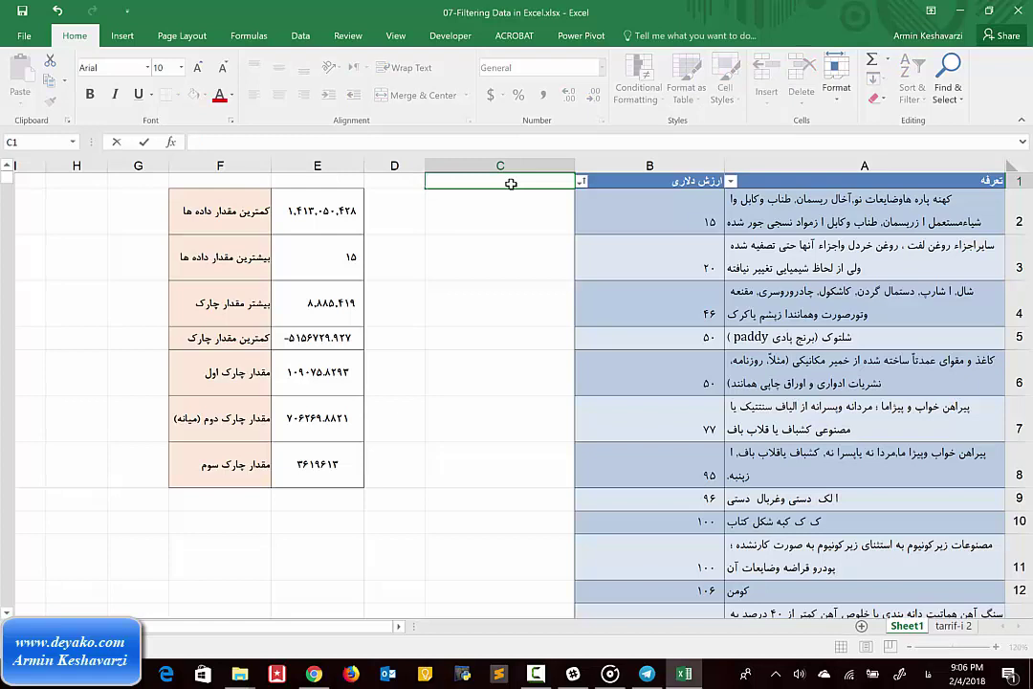
{"action": "type", "text": "آیا"}
{"action": "type", "text": " بین چارک"}
{"action": "key", "text": "BackSpace"}
{"action": "key", "text": "BackSpace"}
{"action": "key", "text": "BackSpace"}
{"action": "type", "text": "ارک است یا"}
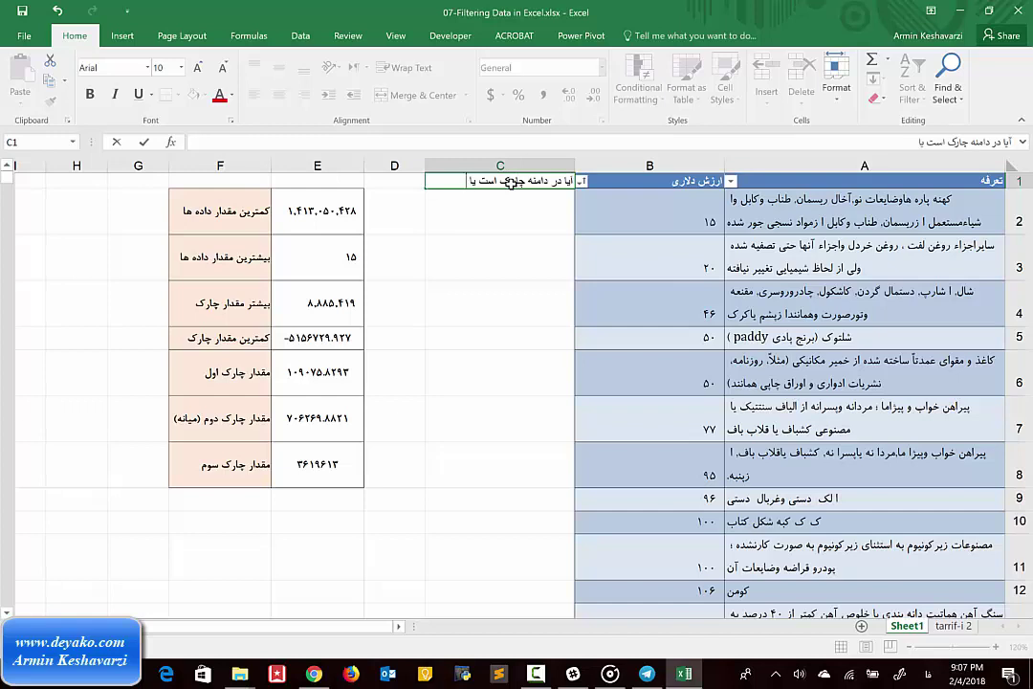
{"action": "type", "text": " نقطه دور افتاده است"}
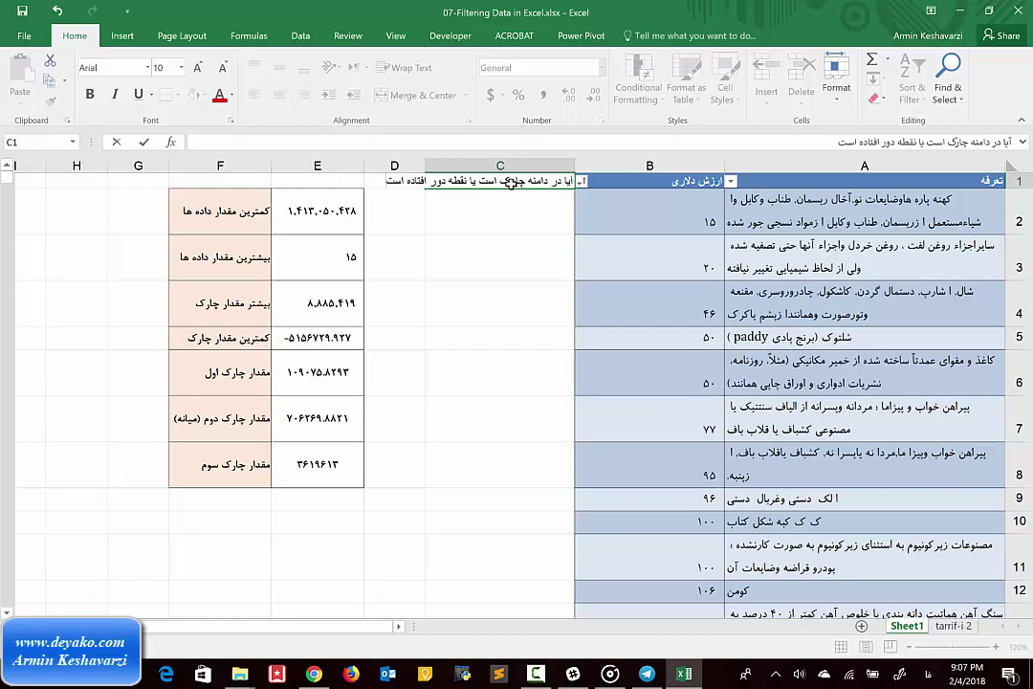
{"action": "key", "text": "Return"}
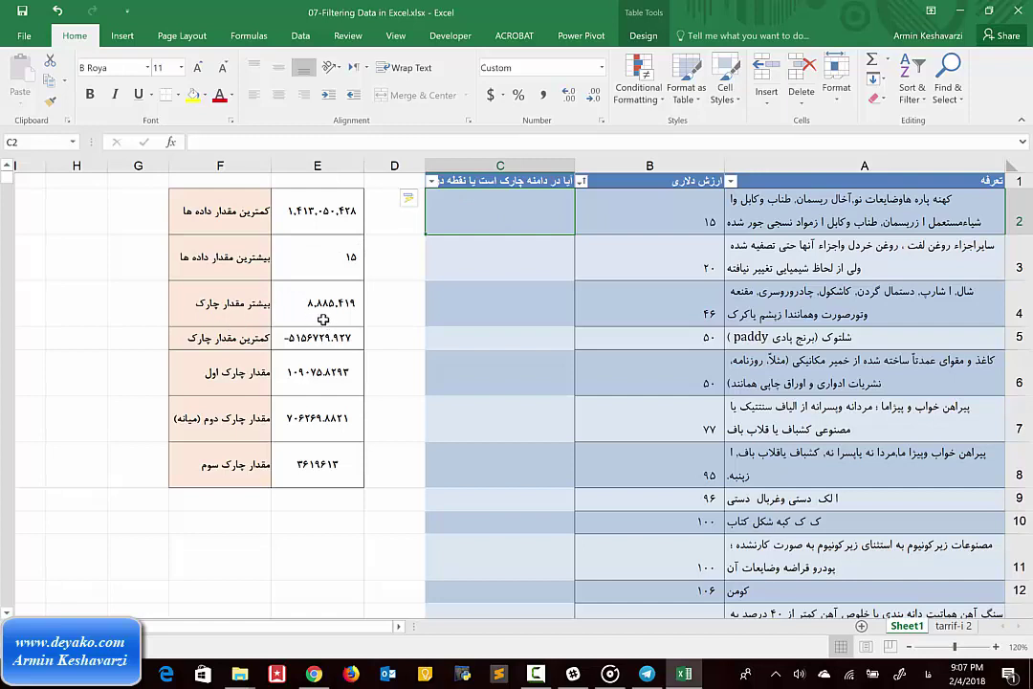
Review the quartile and outlier bound formulas and values in column E.
{"action": "left_click", "coordinate": [266, 304]}
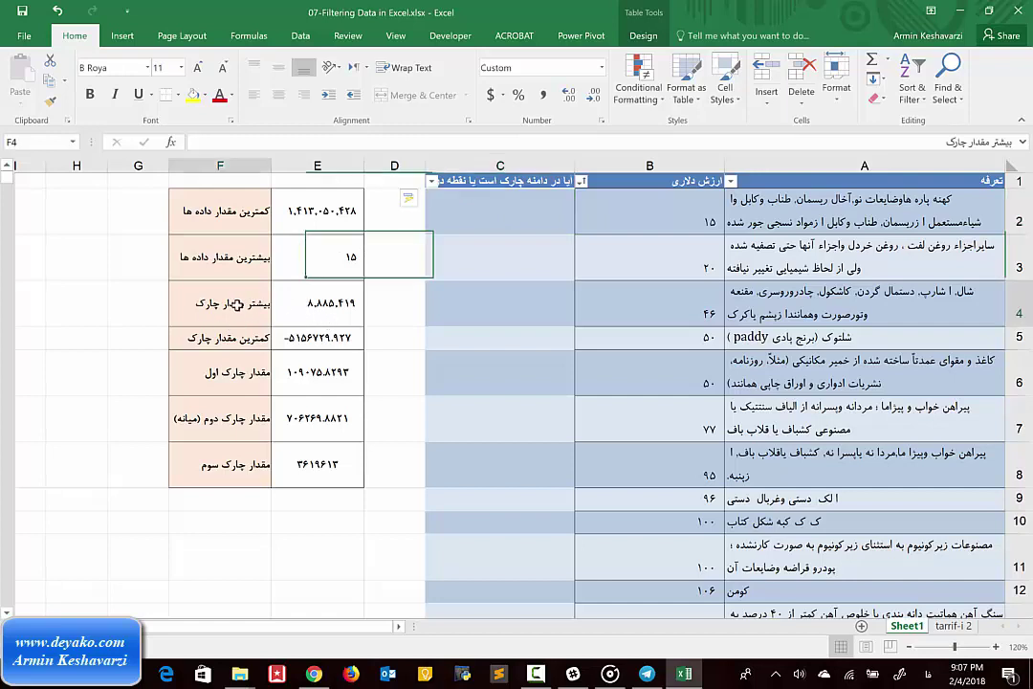
{"action": "left_click", "coordinate": [298, 382]}
{"action": "left_click", "coordinate": [297, 451]}
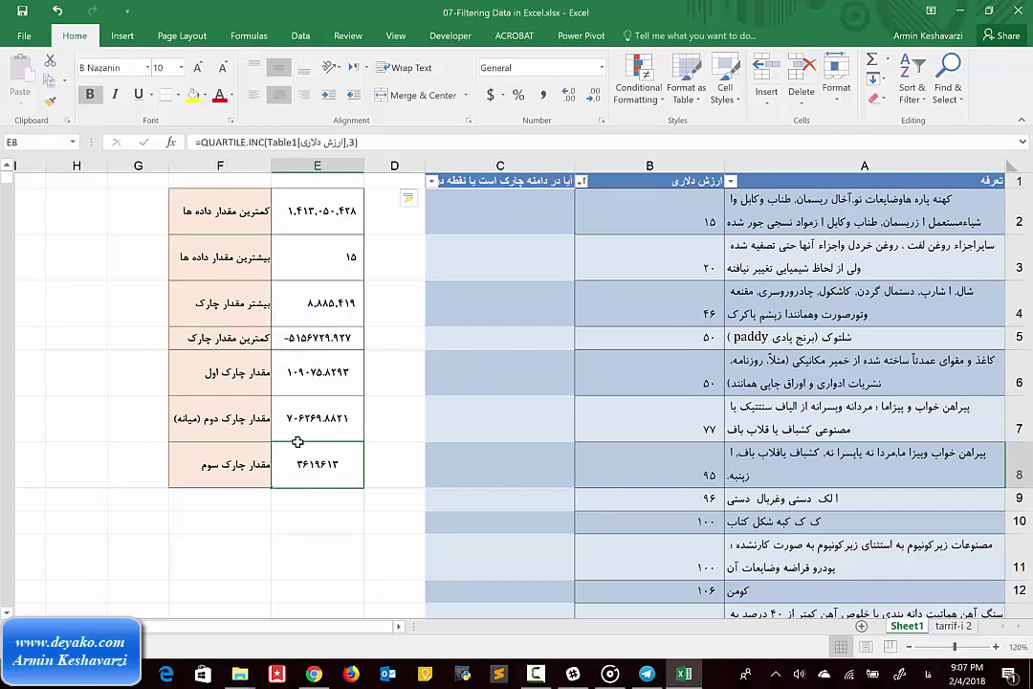
{"action": "left_click", "coordinate": [301, 315]}
{"action": "left_click", "coordinate": [312, 475]}
{"action": "left_click", "coordinate": [293, 261]}
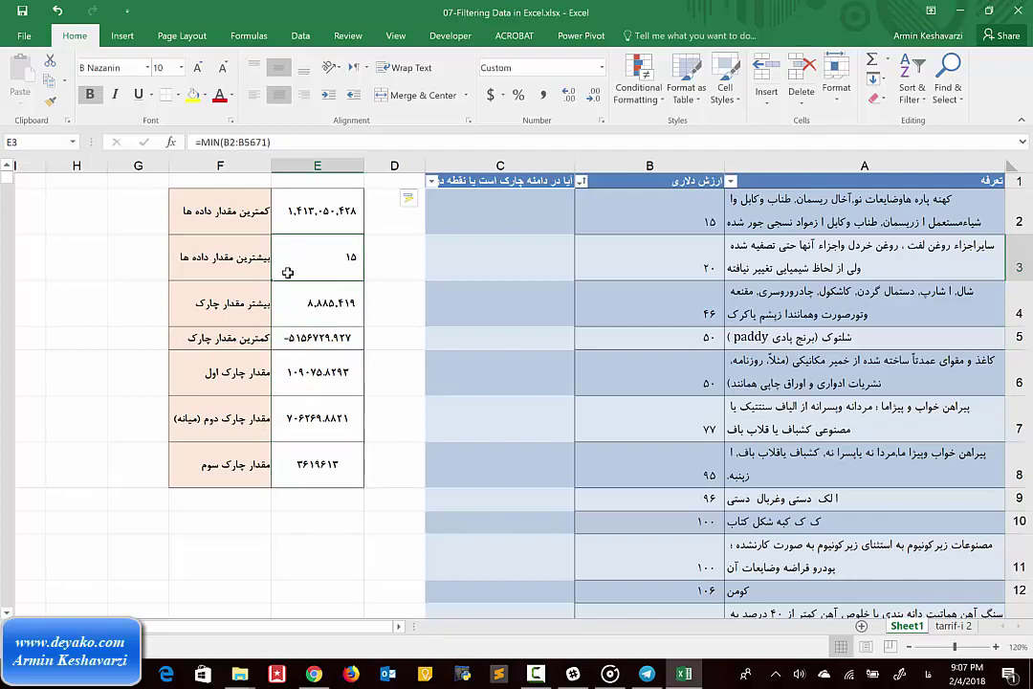
{"action": "left_click_drag", "start_coordinate": [272, 243], "coordinate": [309, 211]}
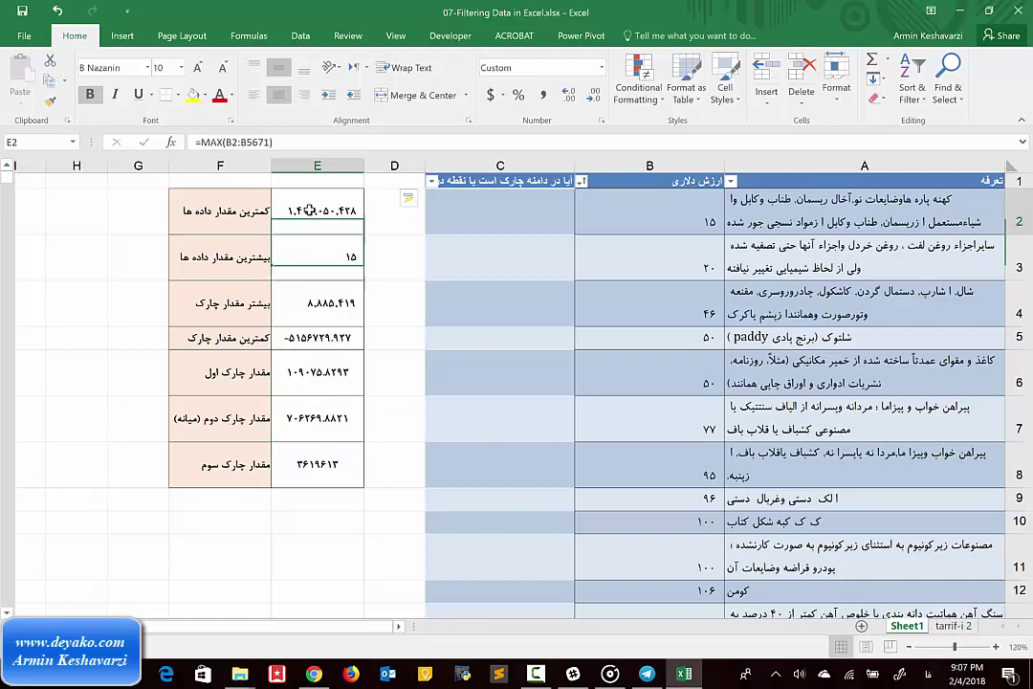
Relabel F2 as 'بیشترین مقدار داده ها' and F3 as 'کمترین مقدار داده ها'.
{"action": "double_click", "coordinate": [254, 256]}
{"action": "key", "text": "Delete"}
{"action": "left_click", "coordinate": [213, 201]}
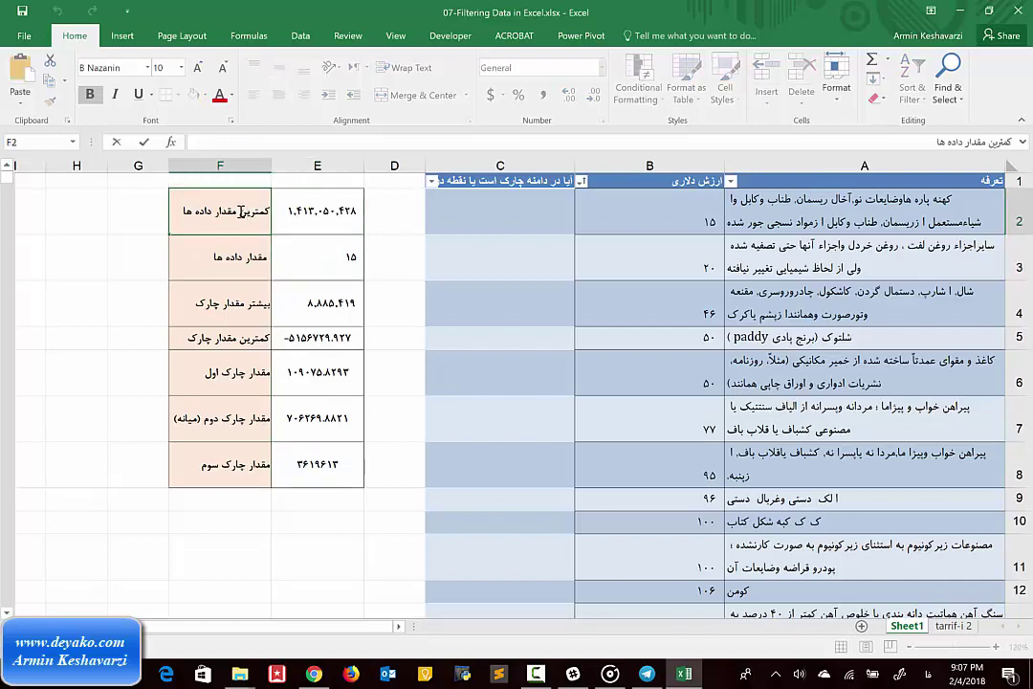
{"action": "double_click", "coordinate": [241, 211]}
{"action": "key", "text": "ctrl+v"}
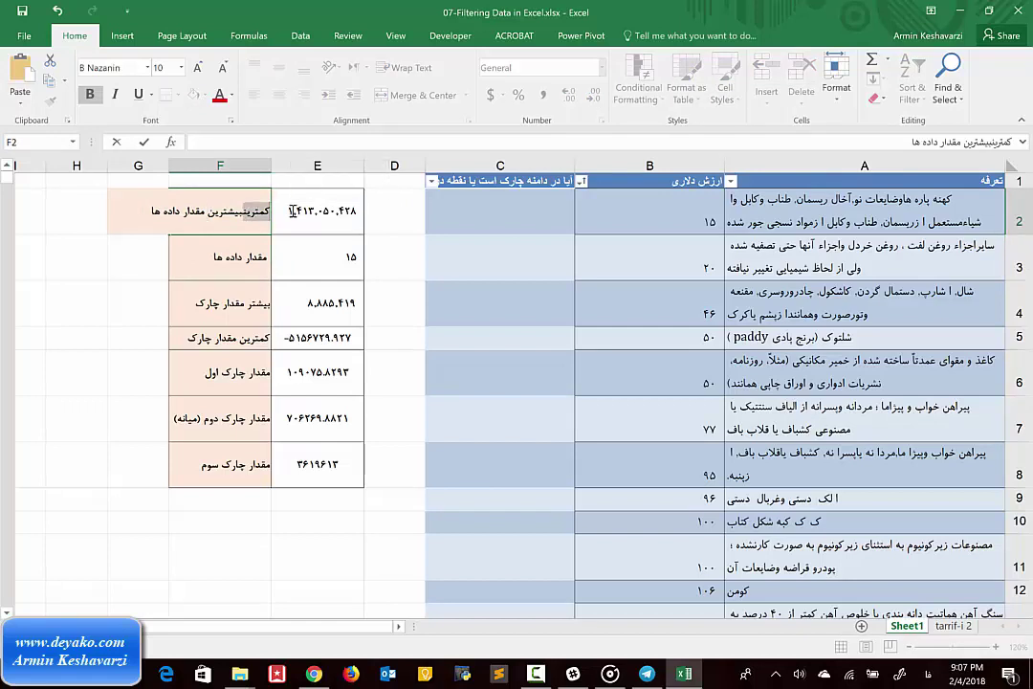
{"action": "key", "text": "Delete"}
{"action": "left_click", "coordinate": [263, 258]}
{"action": "double_click", "coordinate": [265, 258]}
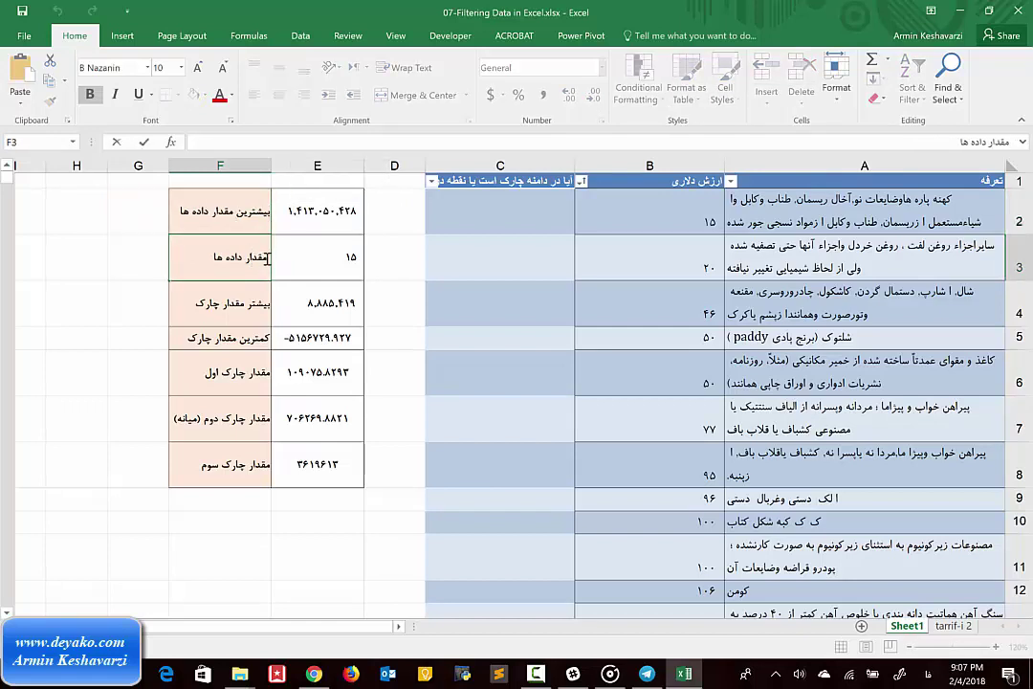
{"action": "type", "text": "کمترین"}
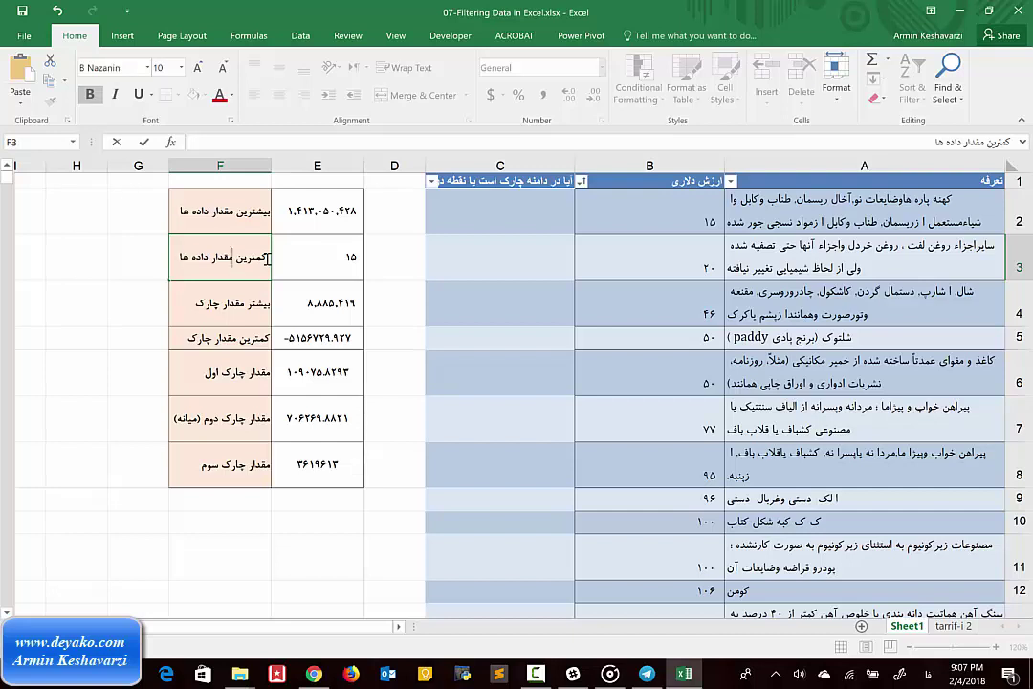
{"action": "left_click", "coordinate": [321, 302]}
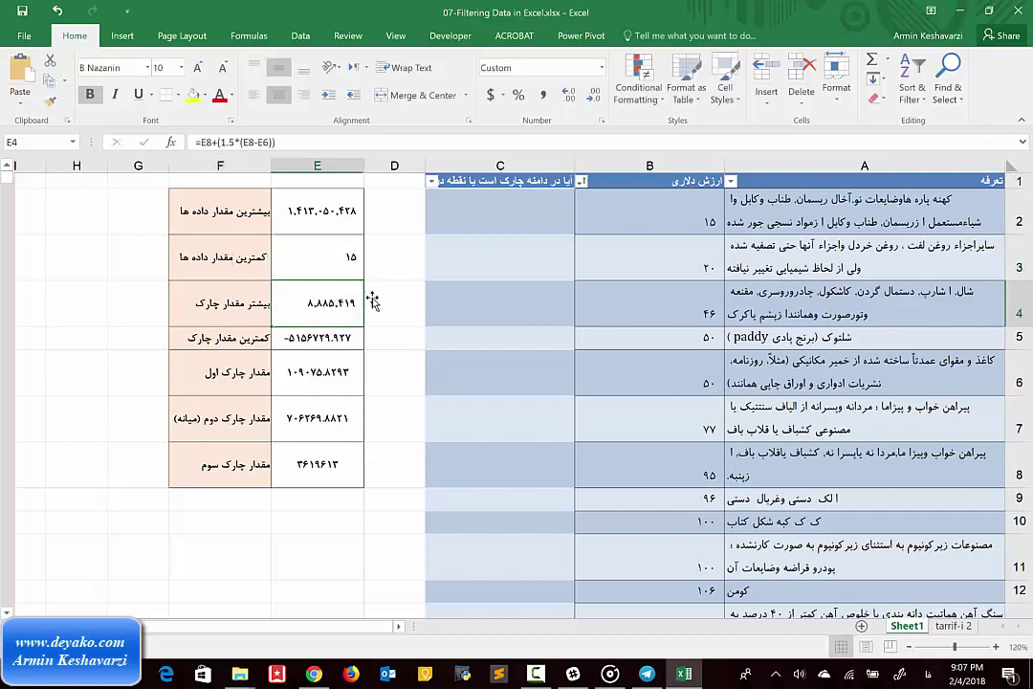
{"action": "left_click", "coordinate": [497, 221]}
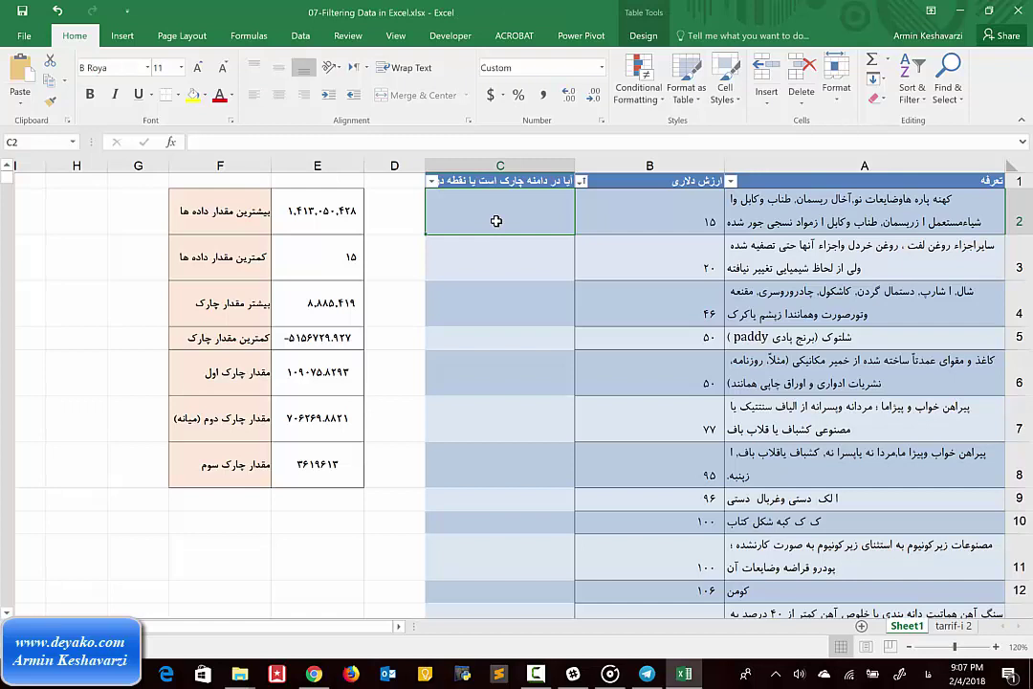
In C2, begin the formula =IF([@[ارزش دلاری]]>E4,2,IF( with the row's dollar value.
{"action": "type", "text": "="}
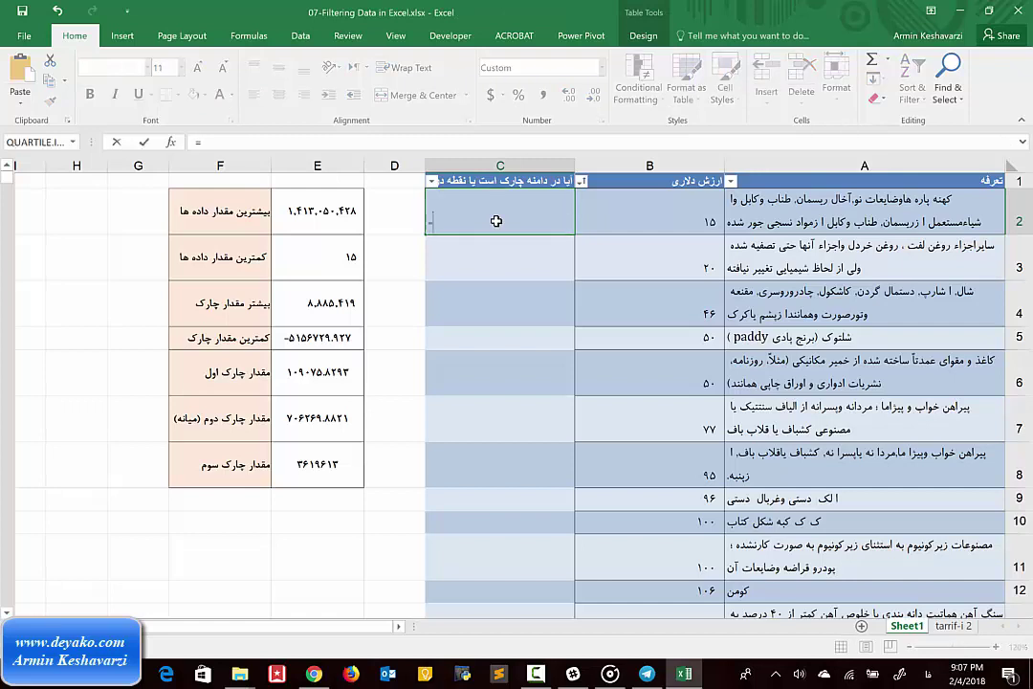
{"action": "key", "text": "shift+F3"}
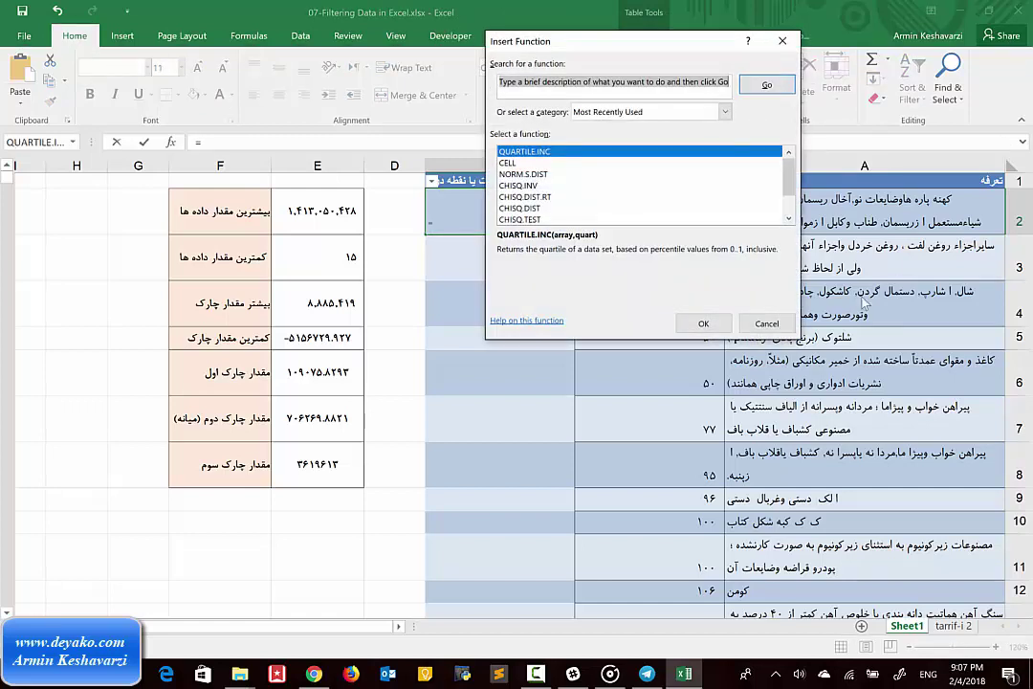
{"action": "left_click", "coordinate": [767, 324]}
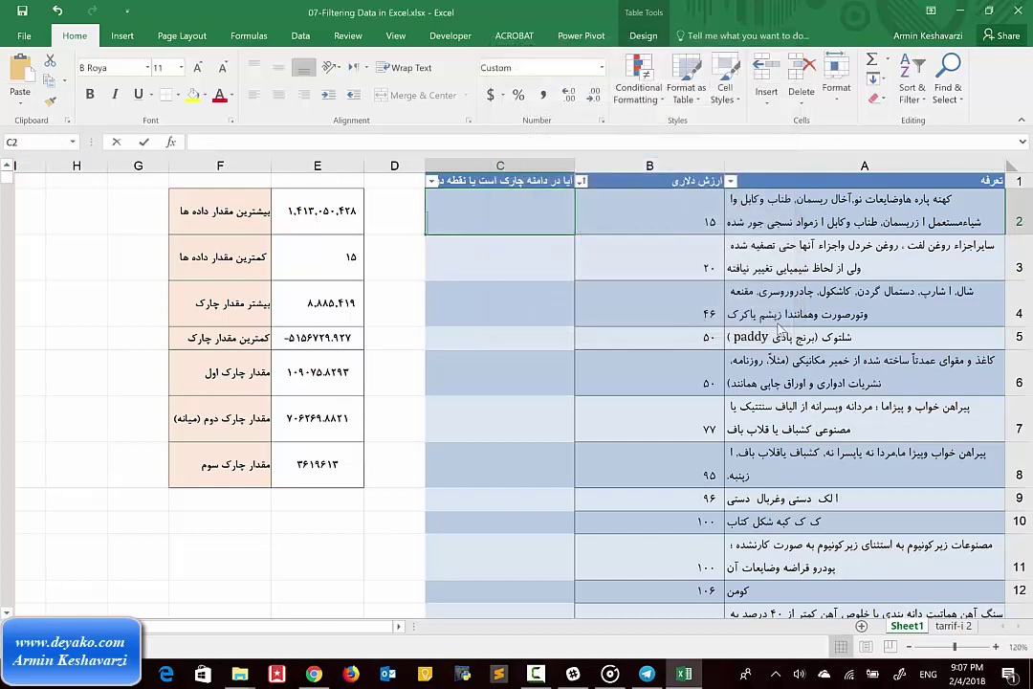
{"action": "type", "text": "if("}
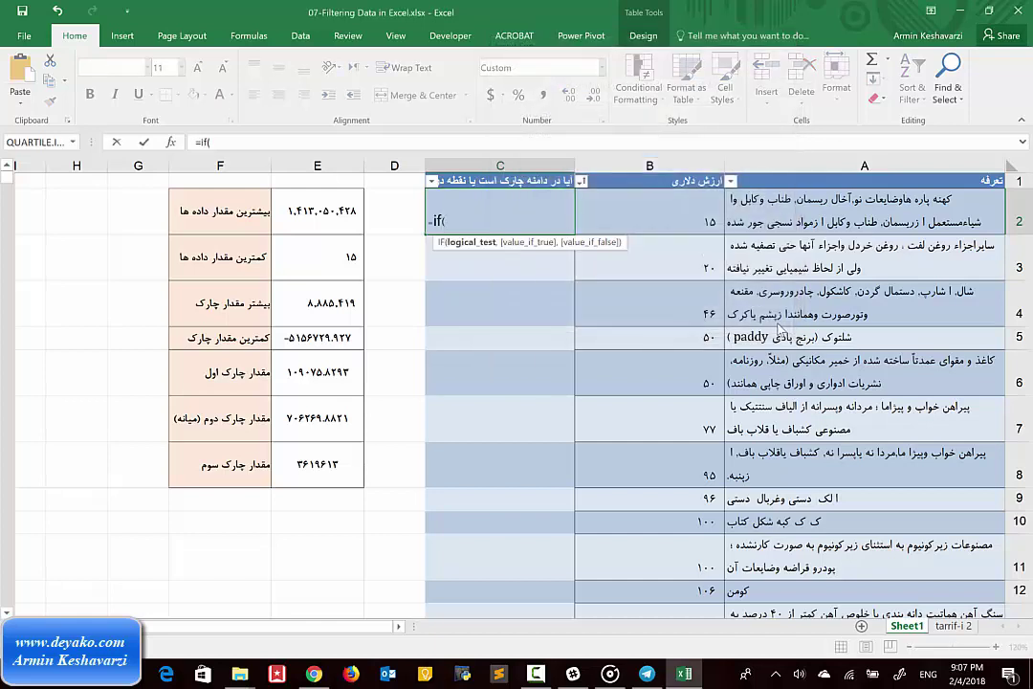
{"action": "left_click", "coordinate": [661, 229]}
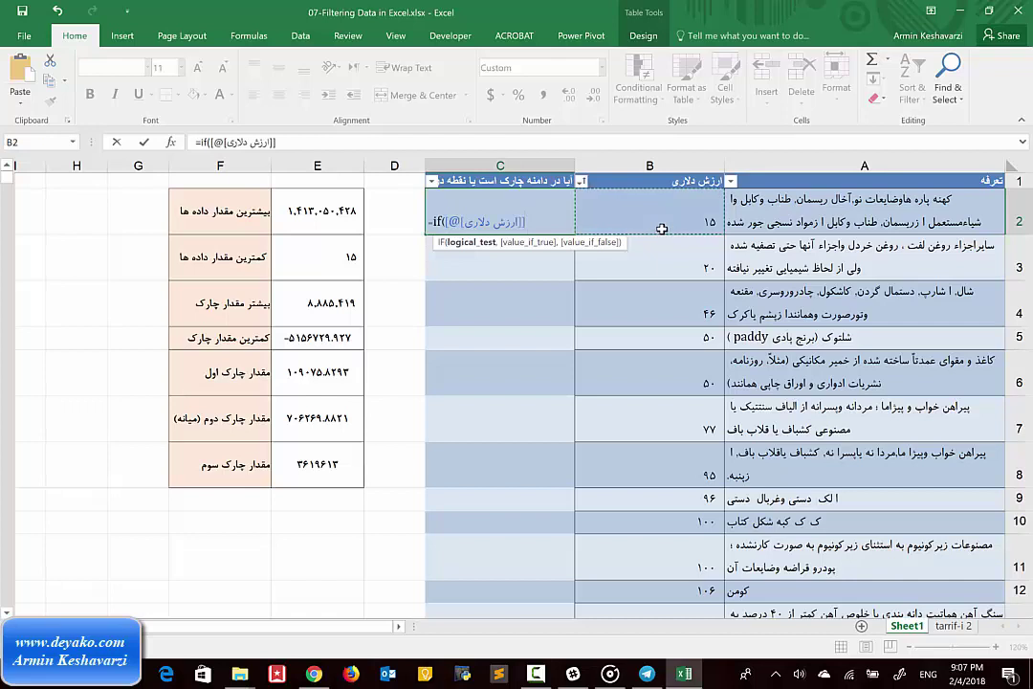
{"action": "type", "text": ">"}
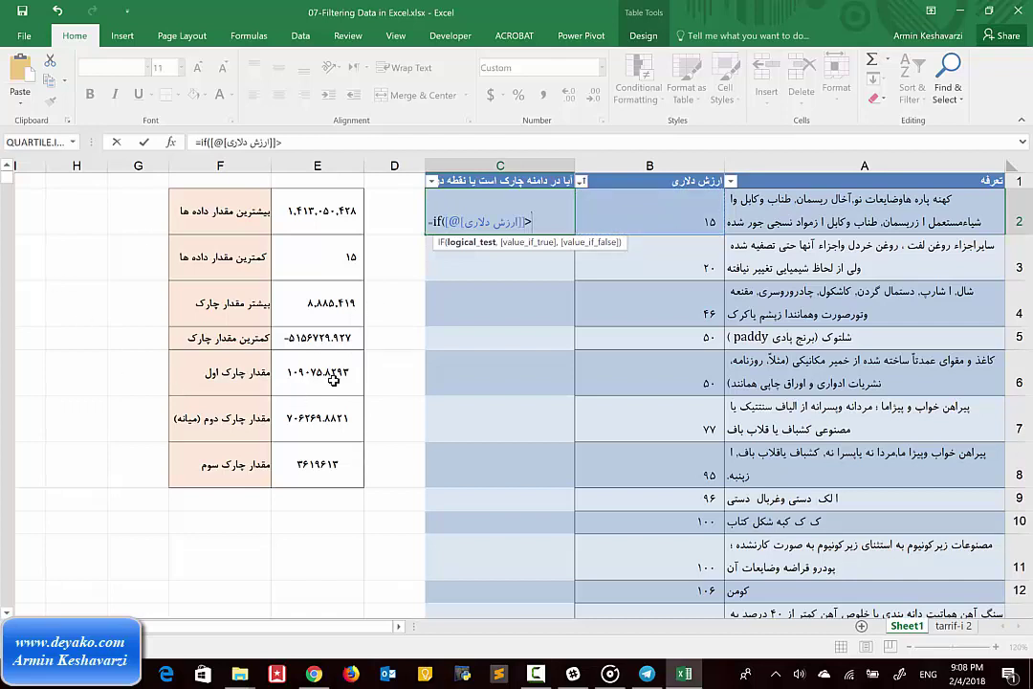
{"action": "left_click", "coordinate": [309, 303]}
{"action": "type", "text": ",2"}
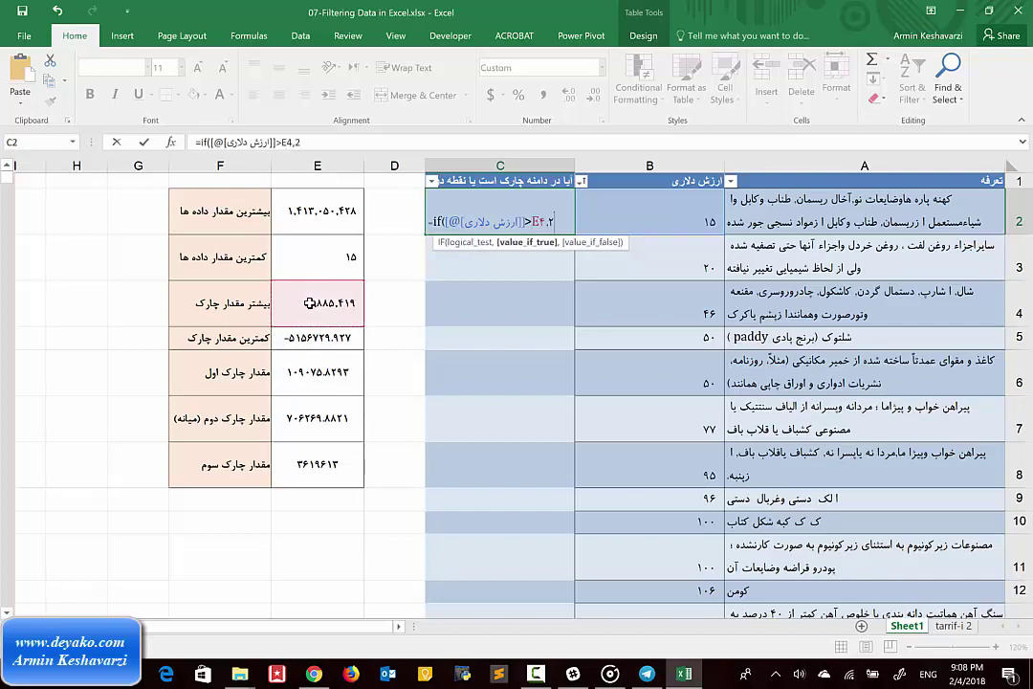
{"action": "type", "text": ","}
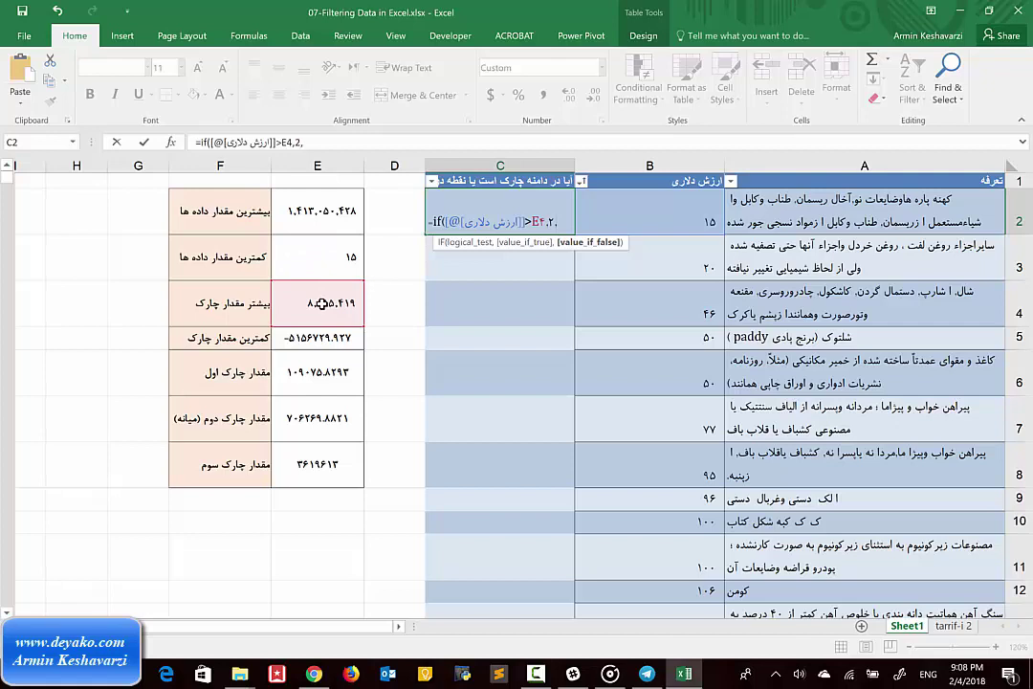
{"action": "type", "text": "if("}
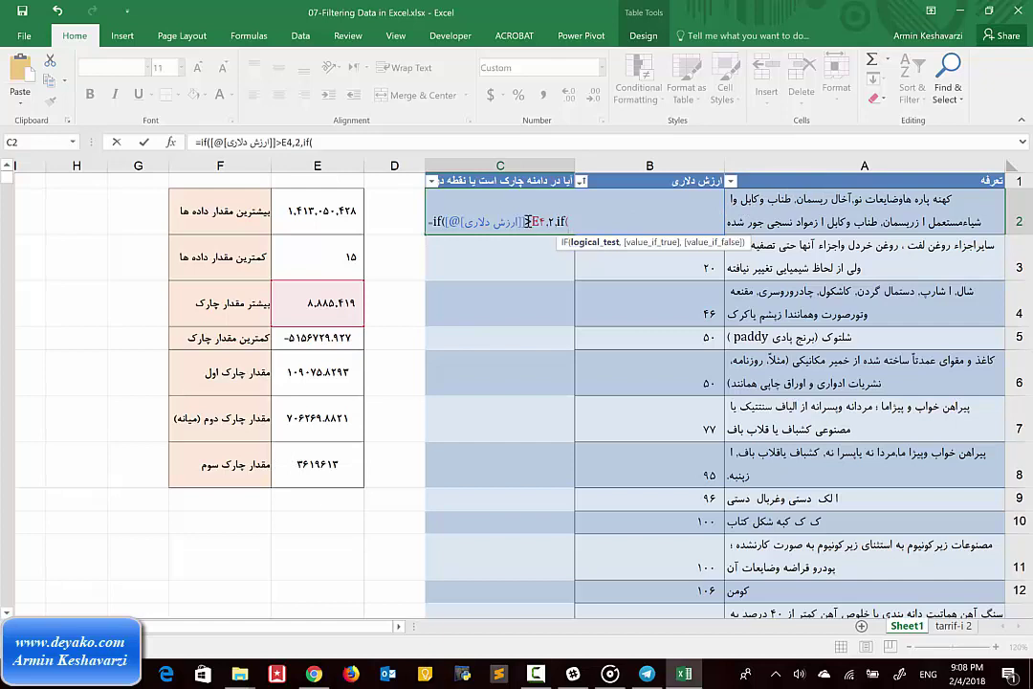
Finish the nested test against E8 returning 1 or 0, fix the parenthesis error, and fill column C.
{"action": "left_click_drag", "start_coordinate": [526, 221], "coordinate": [445, 221]}
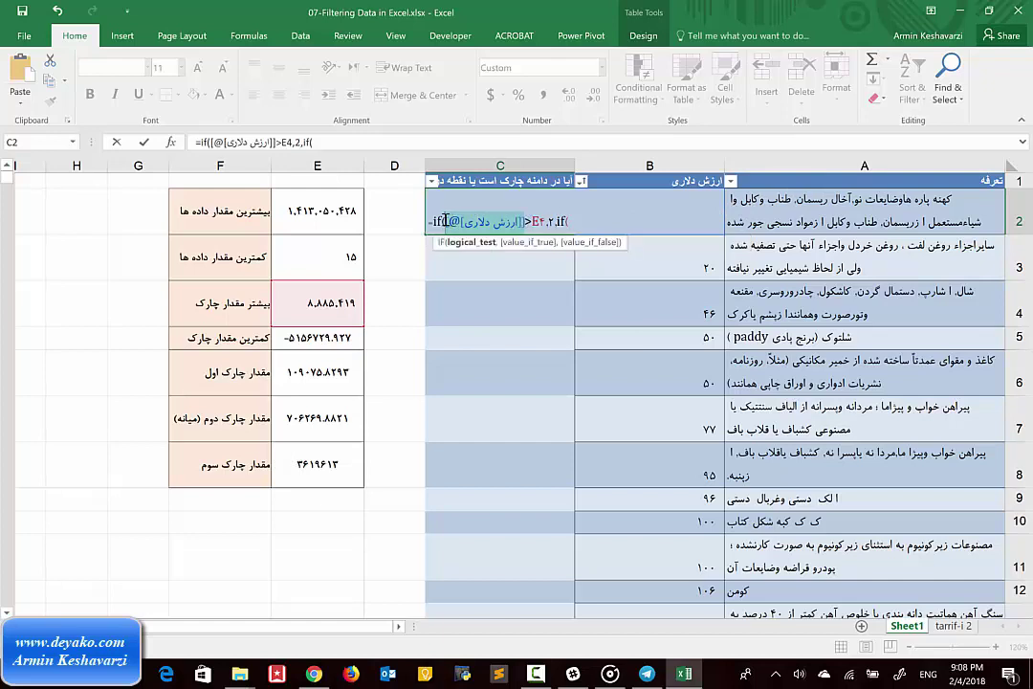
{"action": "key", "text": "ctrl+c"}
{"action": "left_click", "coordinate": [327, 142]}
{"action": "key", "text": "ctrl+v"}
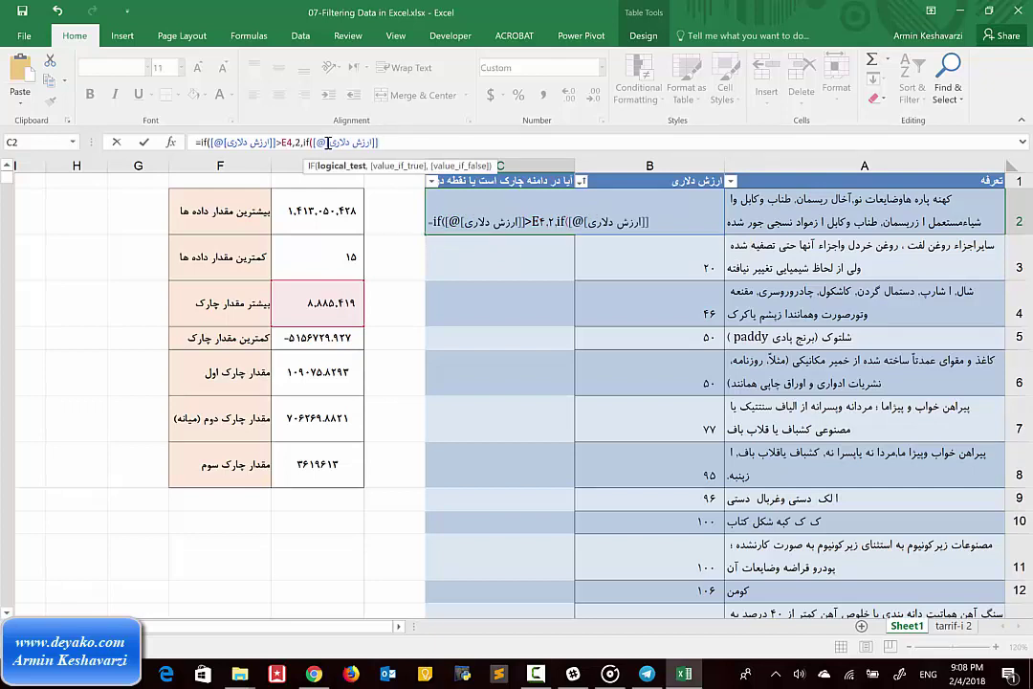
{"action": "left_click", "coordinate": [304, 460]}
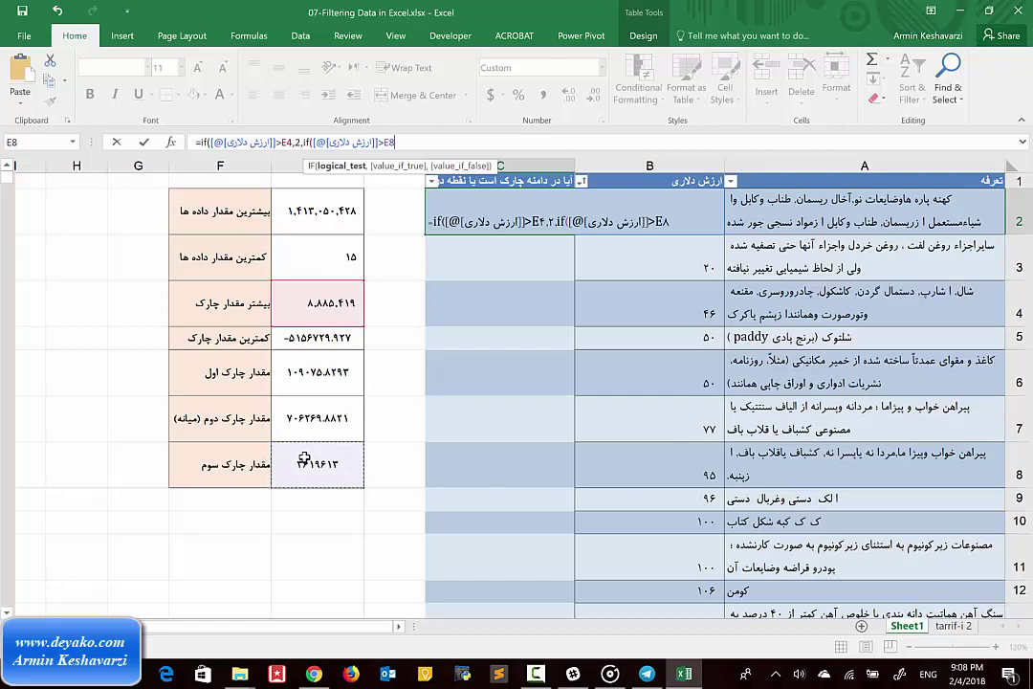
{"action": "type", "text": ",2"}
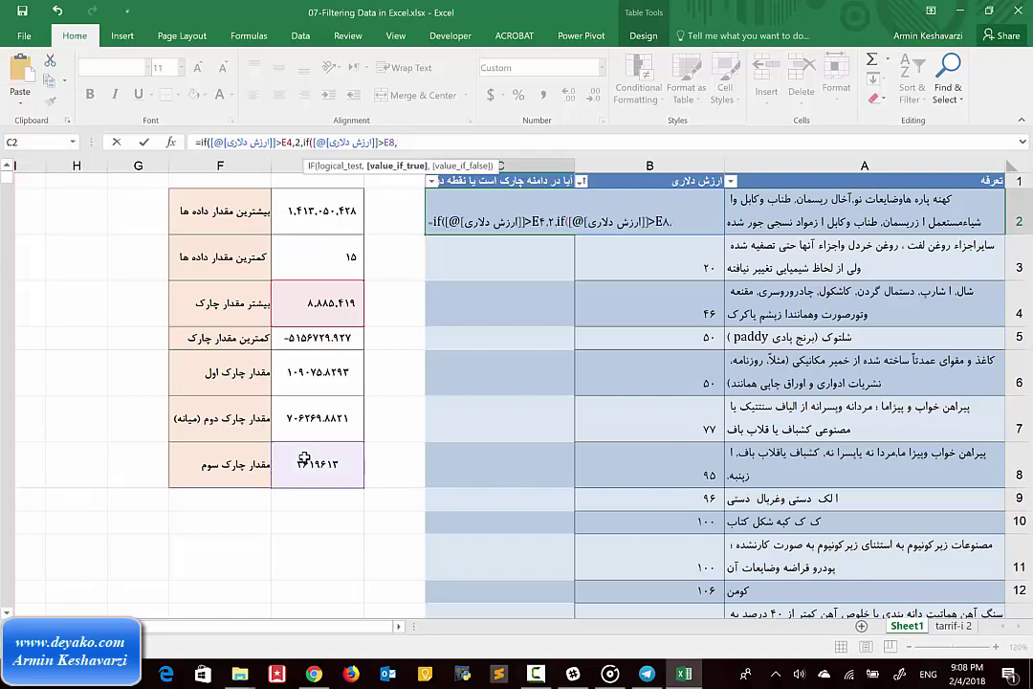
{"action": "type", "text": ",0"}
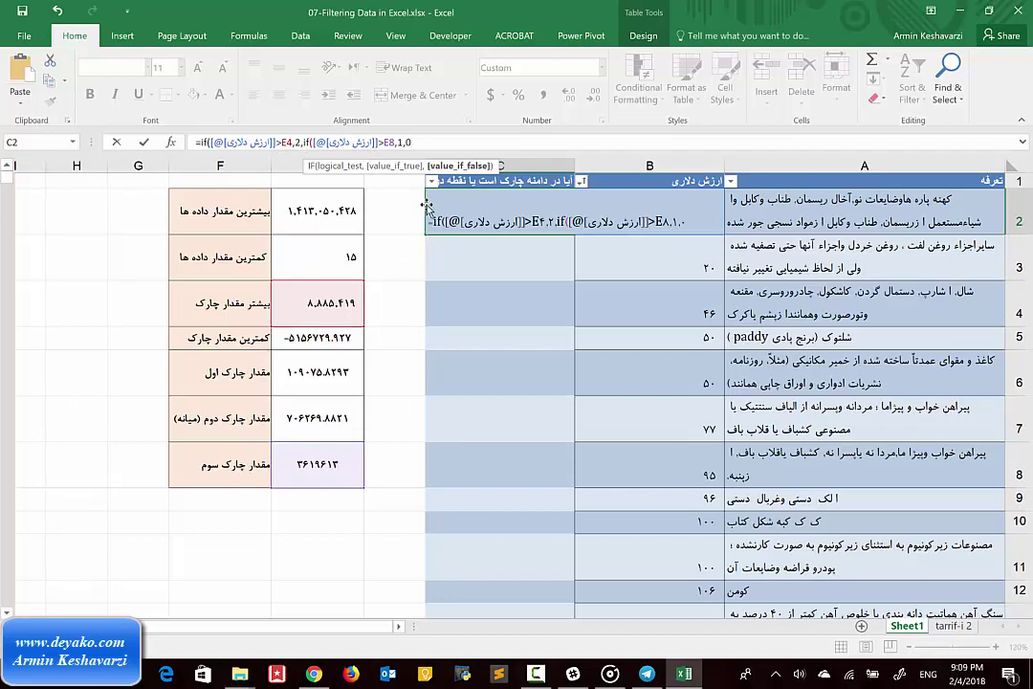
{"action": "key", "text": "Return"}
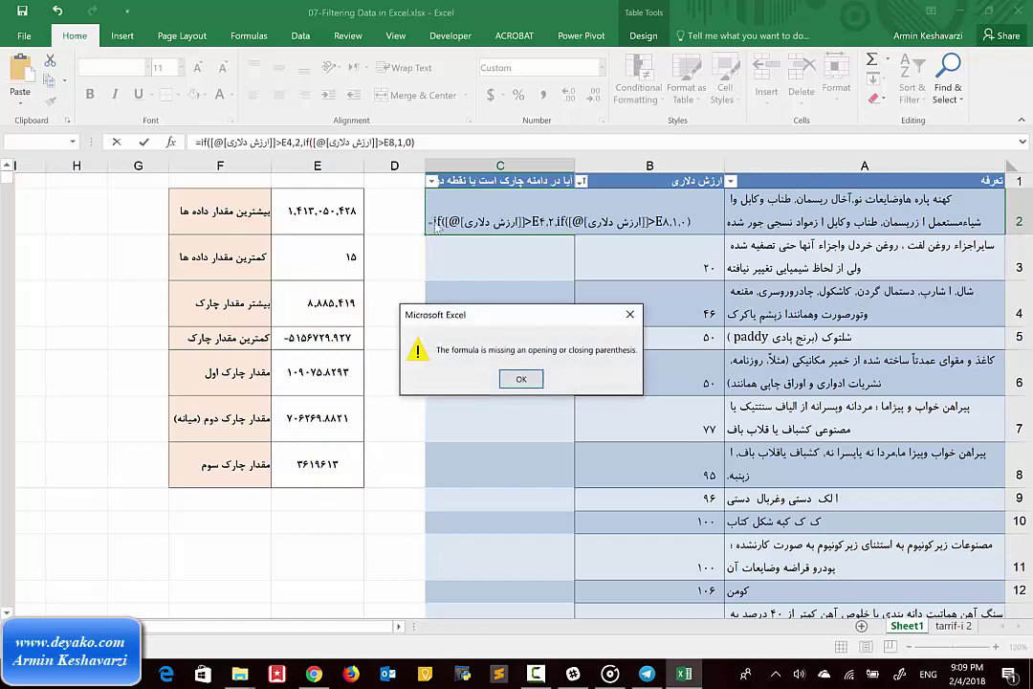
{"action": "left_click", "coordinate": [521, 379]}
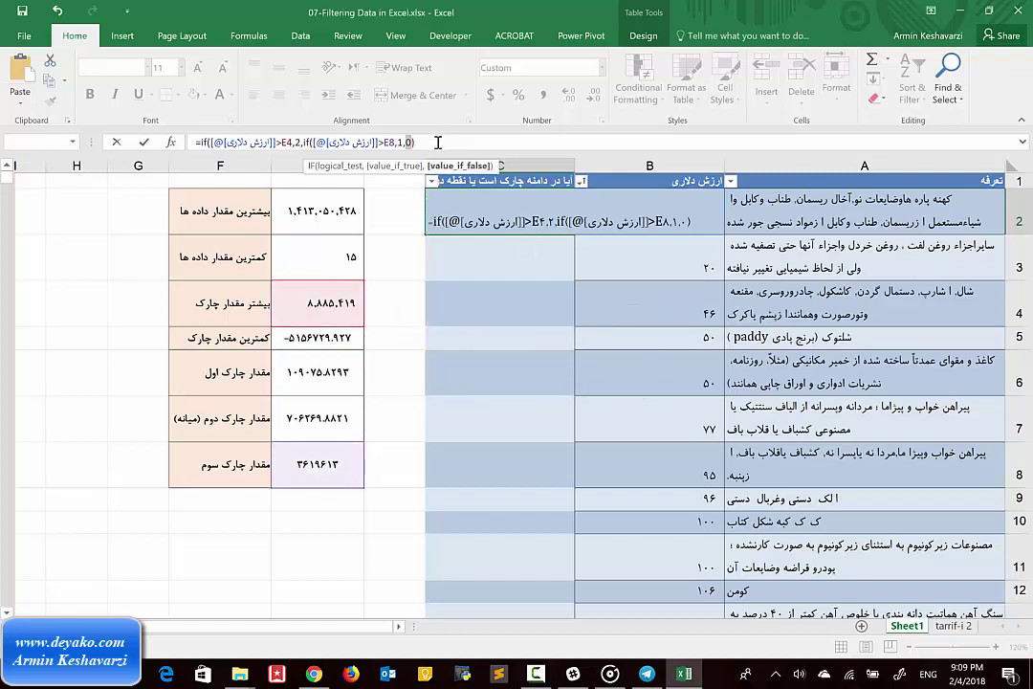
{"action": "left_click", "coordinate": [607, 142]}
{"action": "type", "text": ")"}
{"action": "key", "text": "Return"}
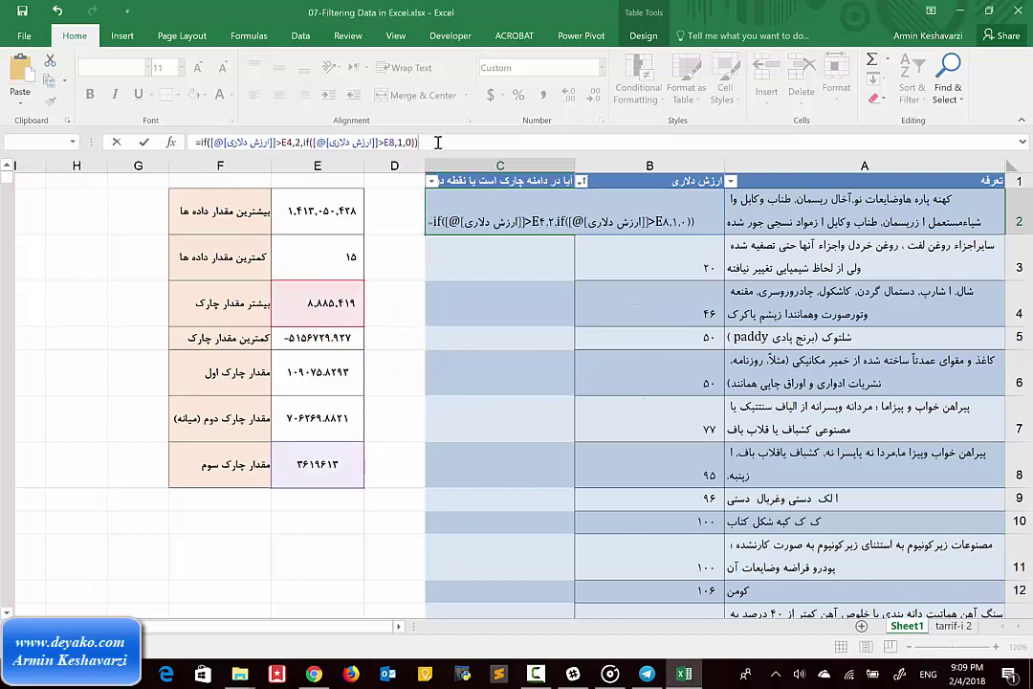
{"action": "left_click", "coordinate": [523, 163]}
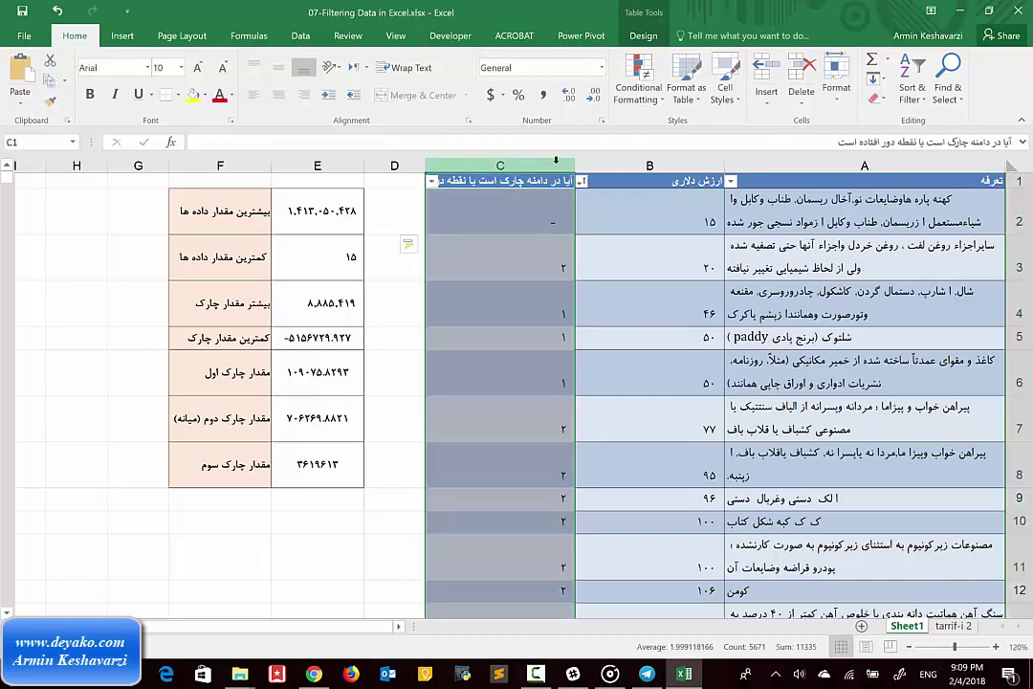
{"action": "left_click", "coordinate": [541, 93]}
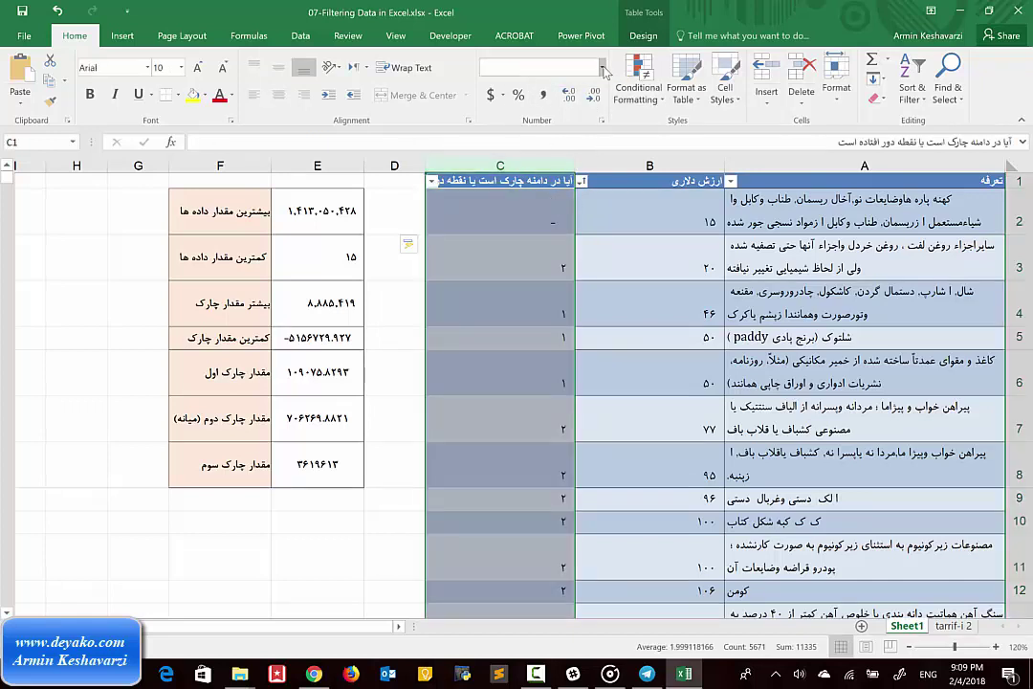
Format column C as Number with zero decimal places.
{"action": "left_click", "coordinate": [603, 69]}
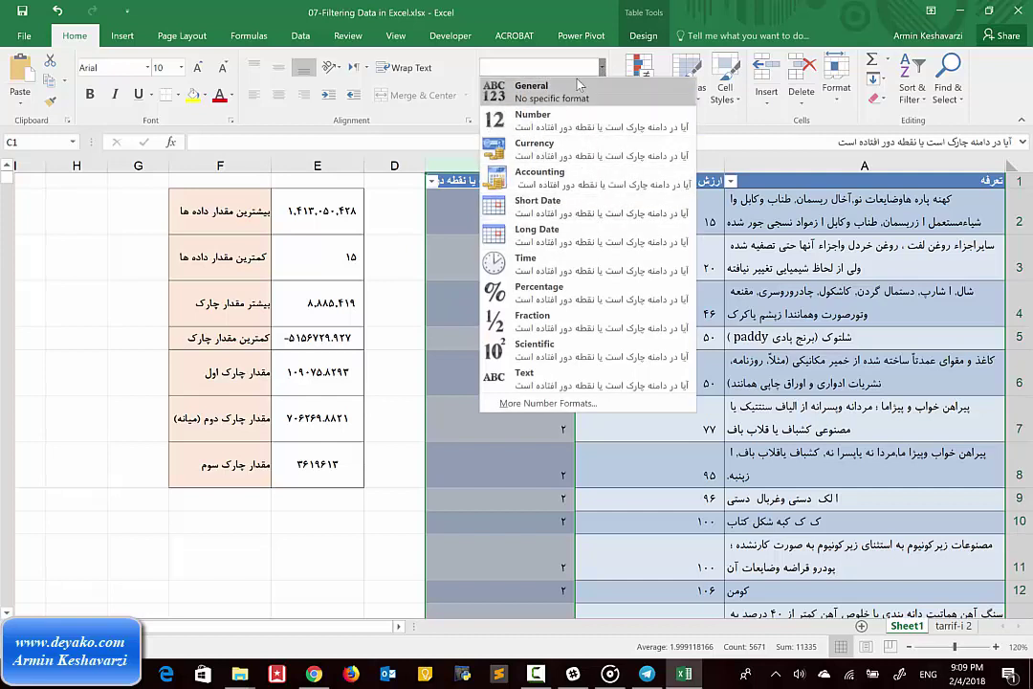
{"action": "left_click", "coordinate": [578, 127]}
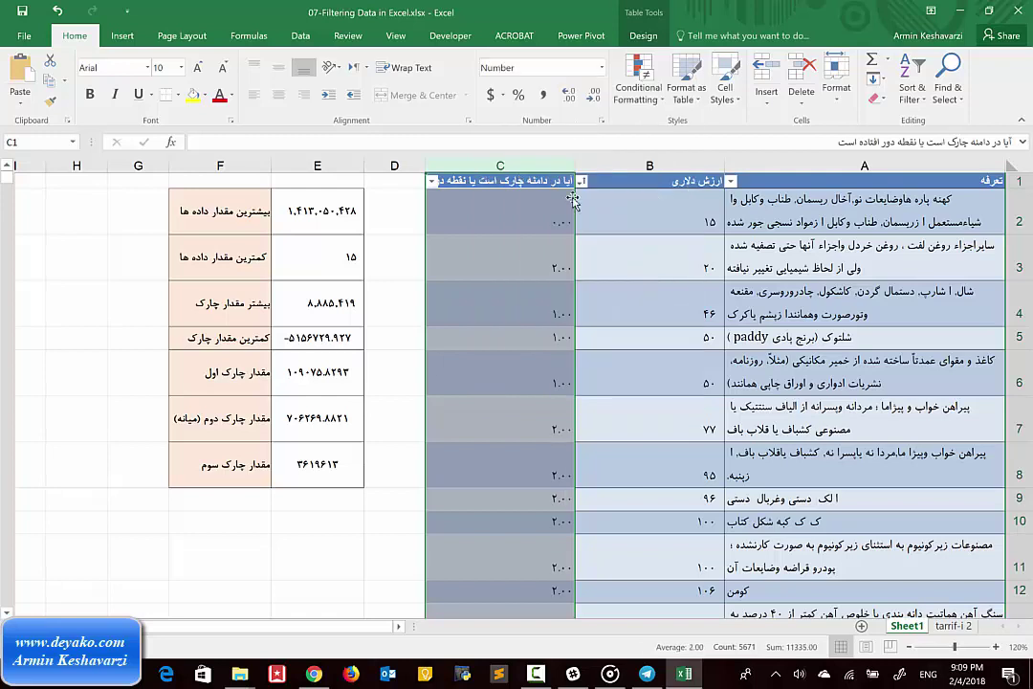
{"action": "left_click", "coordinate": [594, 95]}
{"action": "left_click", "coordinate": [595, 96]}
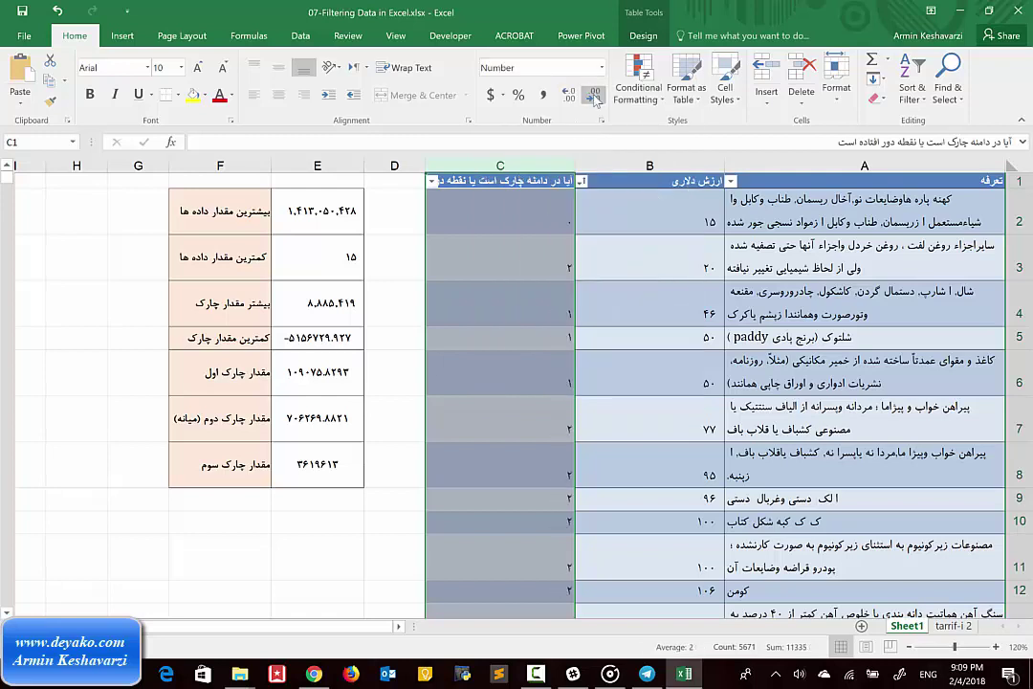
Check C2–C5 formulas, finding thresholds shift from E4/E8 to E5/E9, E6/E10, E7/E11.
{"action": "left_click", "coordinate": [513, 204]}
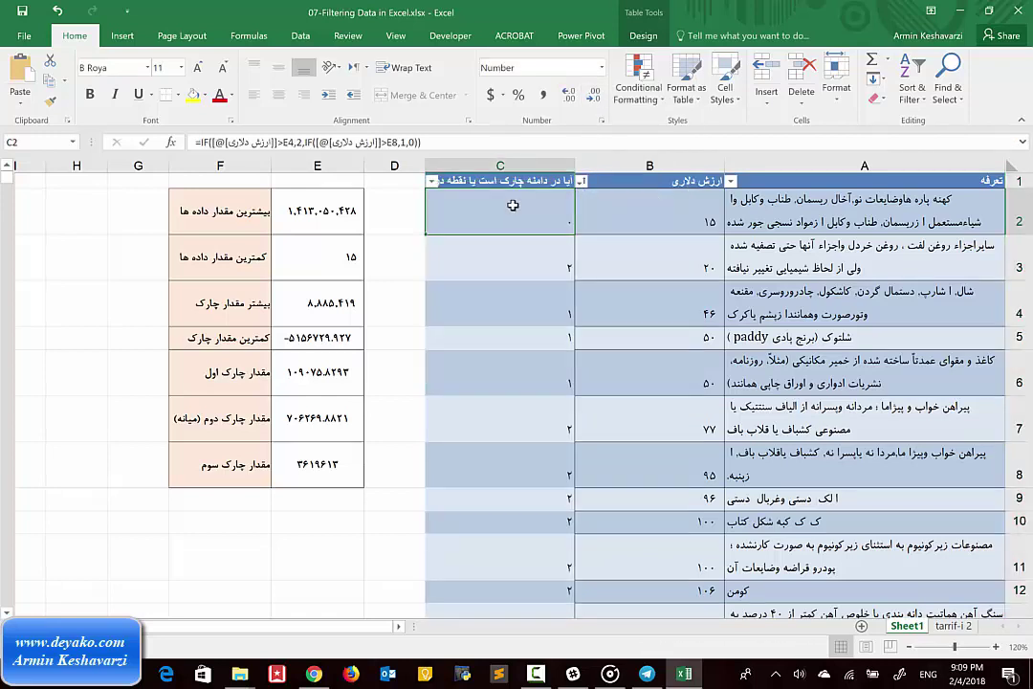
{"action": "left_click", "coordinate": [687, 226]}
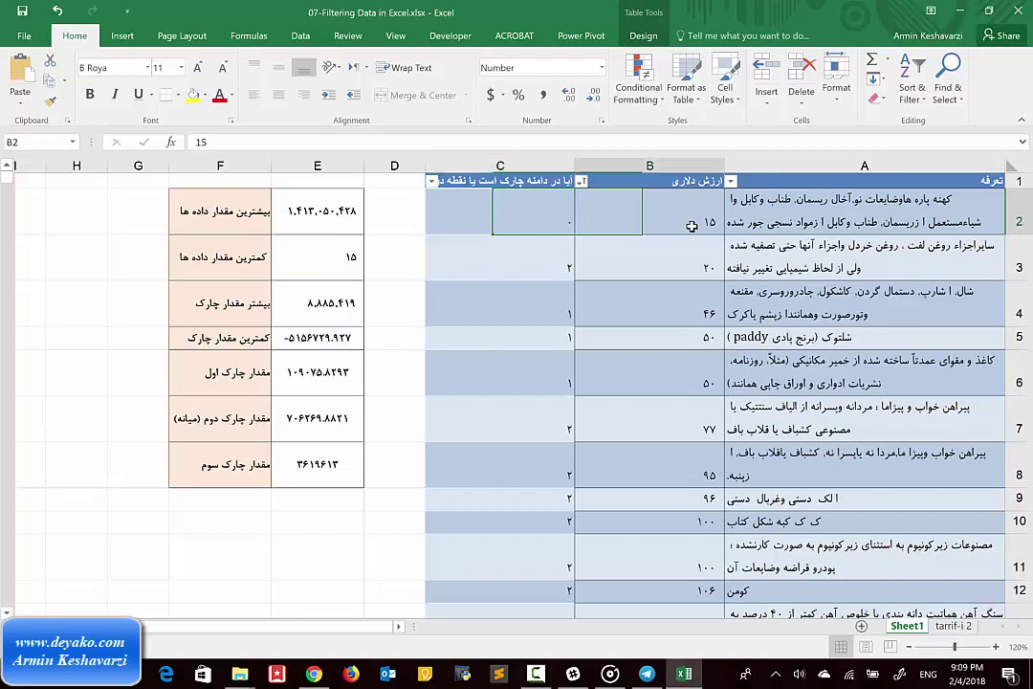
{"action": "left_click", "coordinate": [538, 269]}
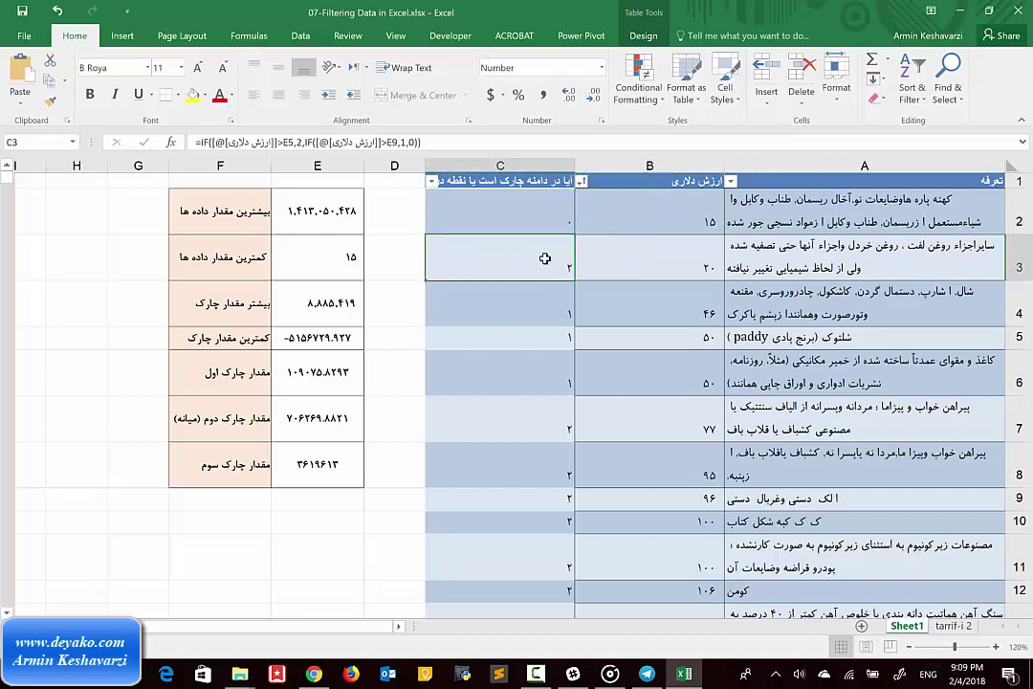
{"action": "left_click", "coordinate": [556, 221]}
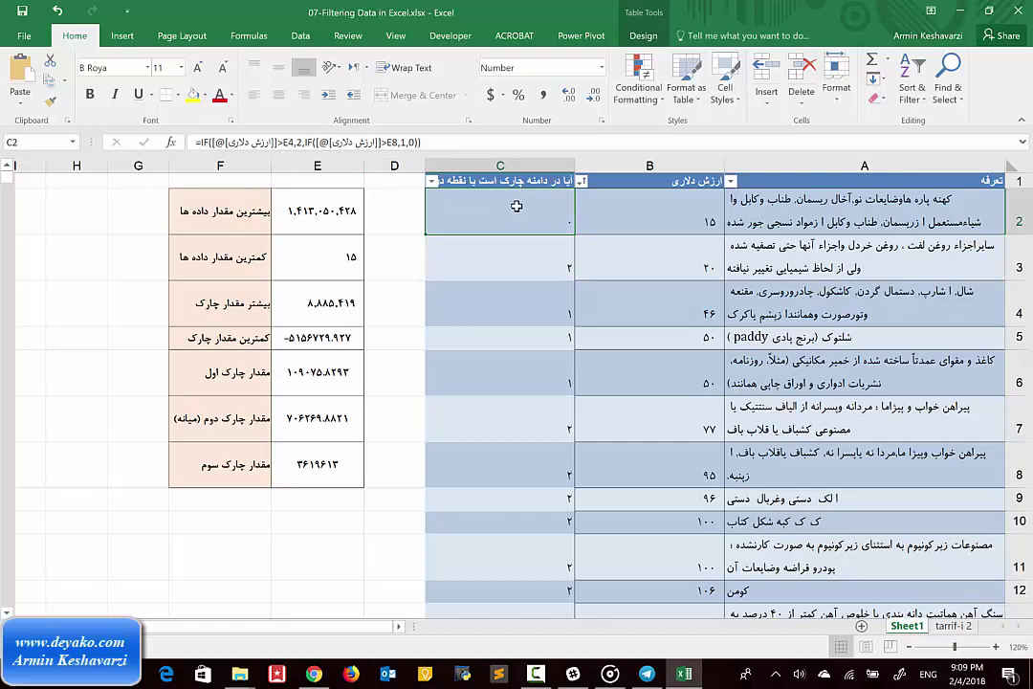
{"action": "left_click", "coordinate": [509, 256]}
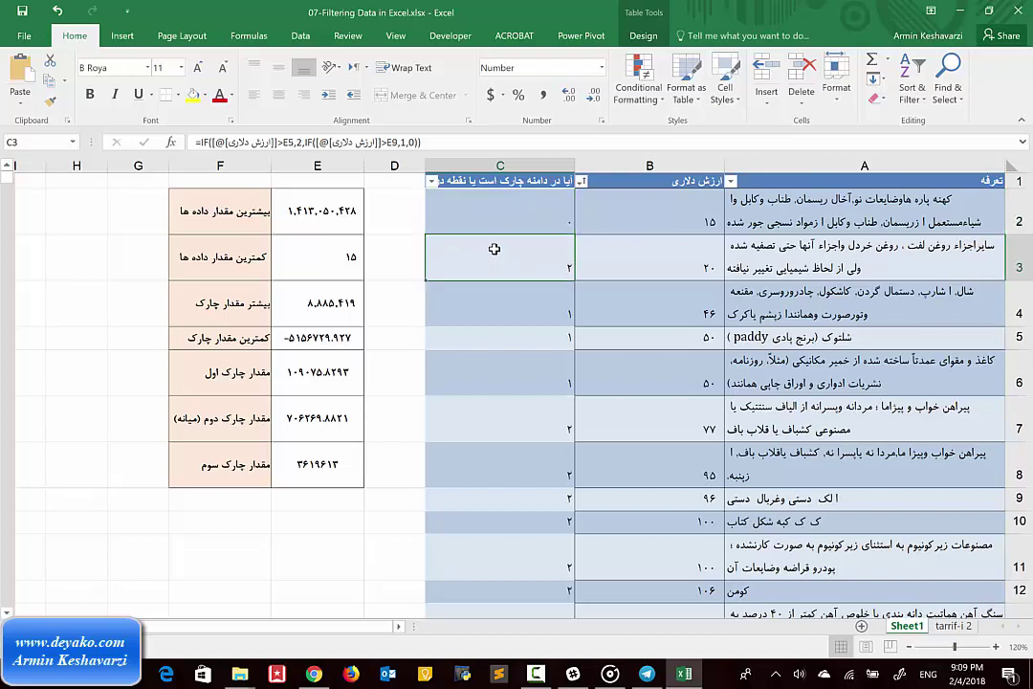
{"action": "left_click", "coordinate": [501, 224]}
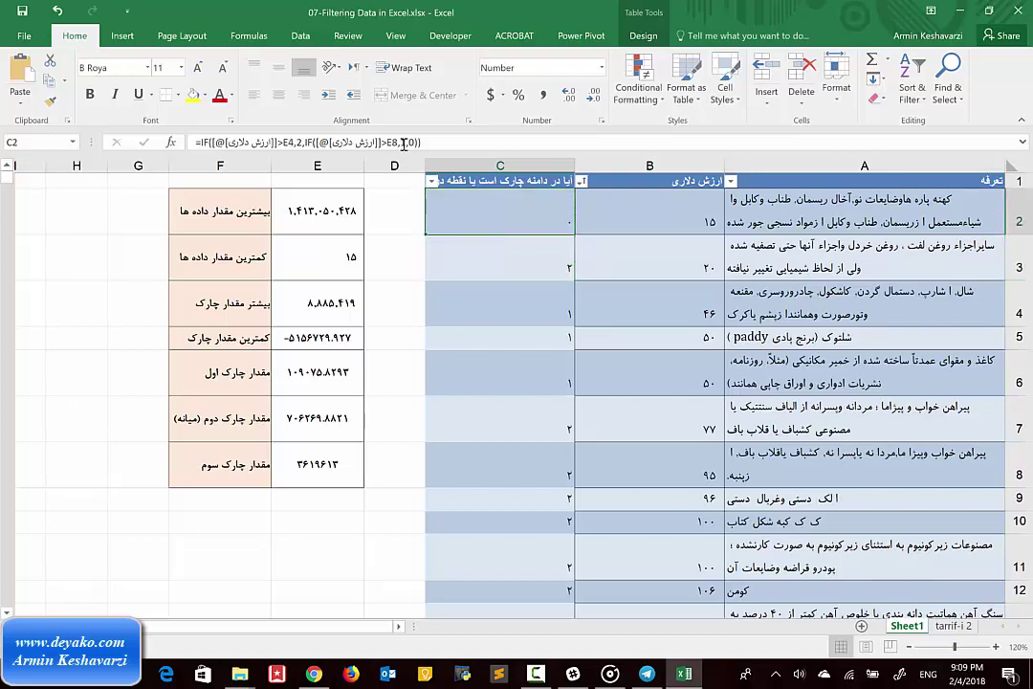
{"action": "left_click", "coordinate": [473, 244]}
{"action": "left_click", "coordinate": [491, 304]}
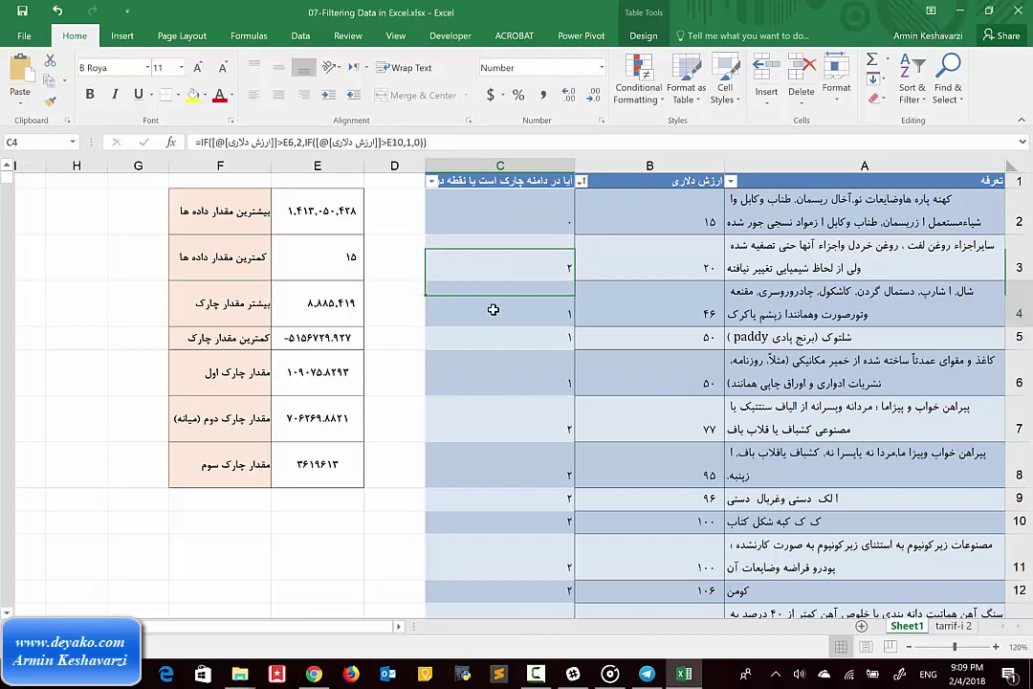
{"action": "left_click", "coordinate": [496, 339]}
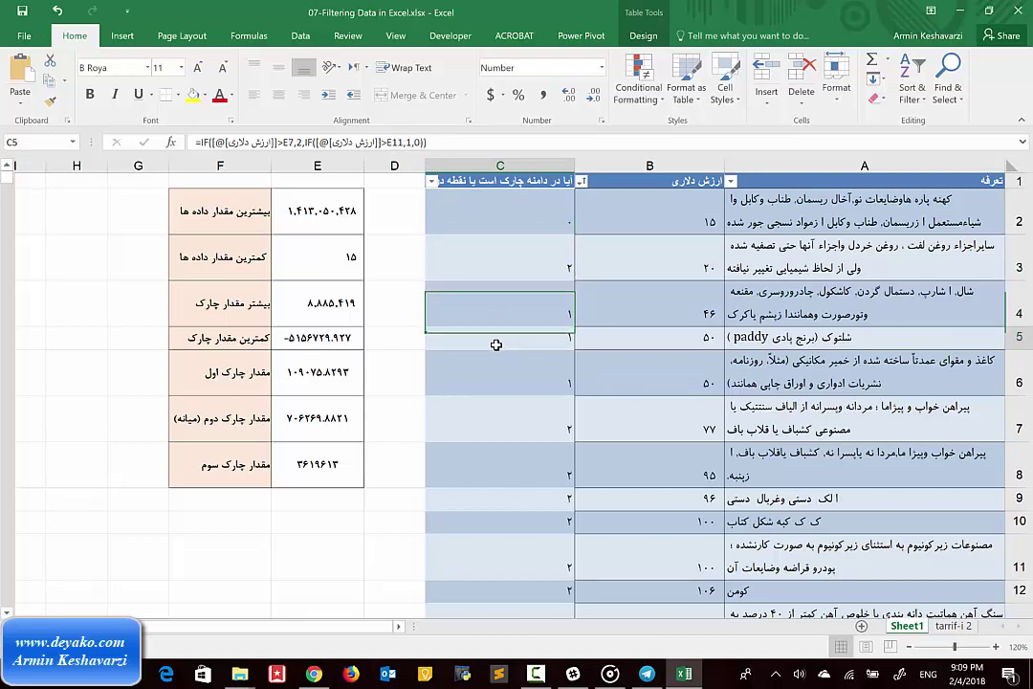
{"action": "left_click", "coordinate": [488, 196]}
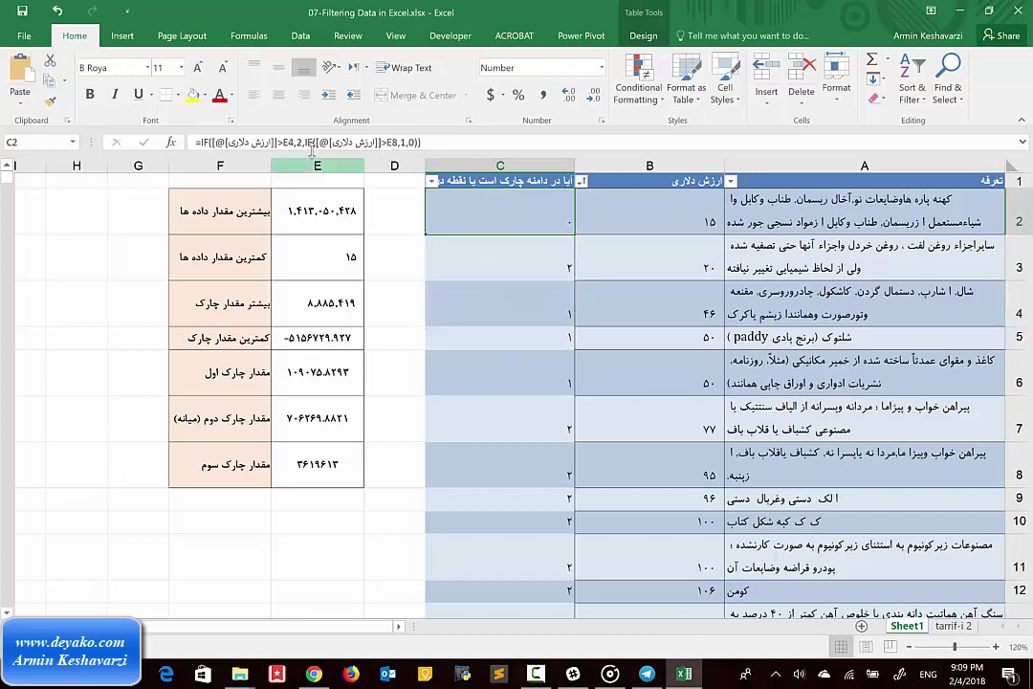
Anchor C2's thresholds as E$4 and E$8 and refill the formula down column C.
{"action": "left_click", "coordinate": [285, 141]}
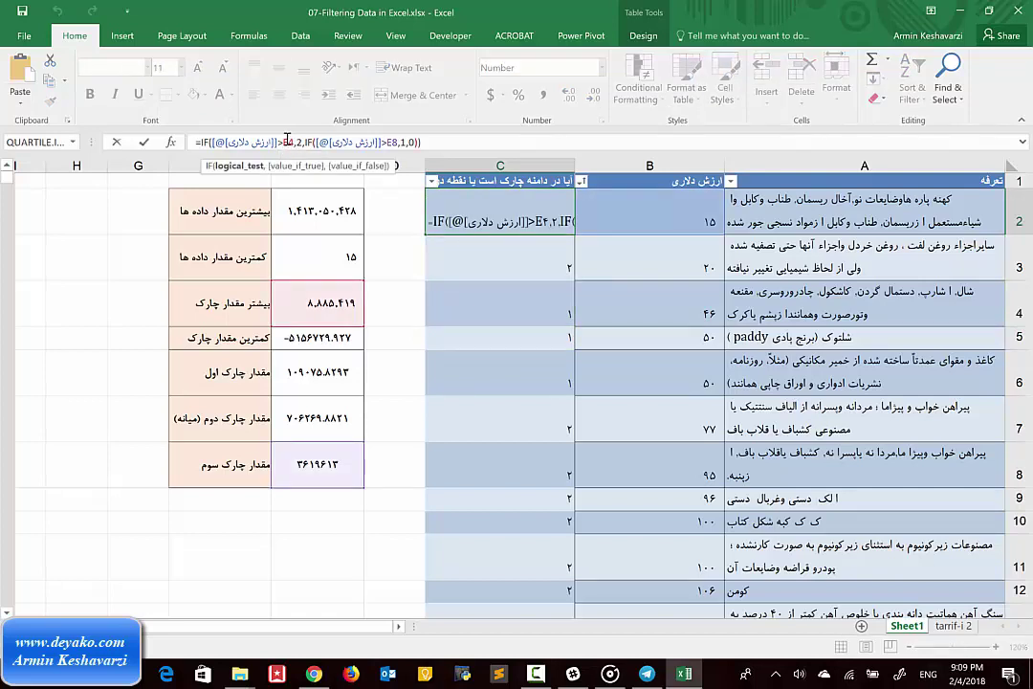
{"action": "type", "text": "$"}
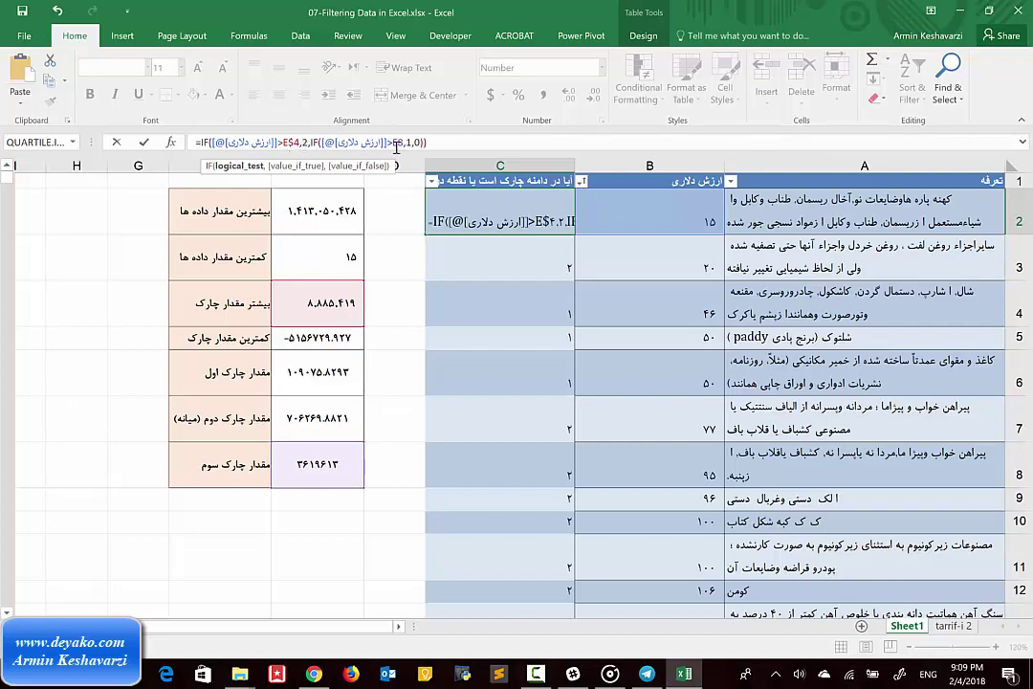
{"action": "left_click", "coordinate": [396, 143]}
{"action": "type", "text": "$"}
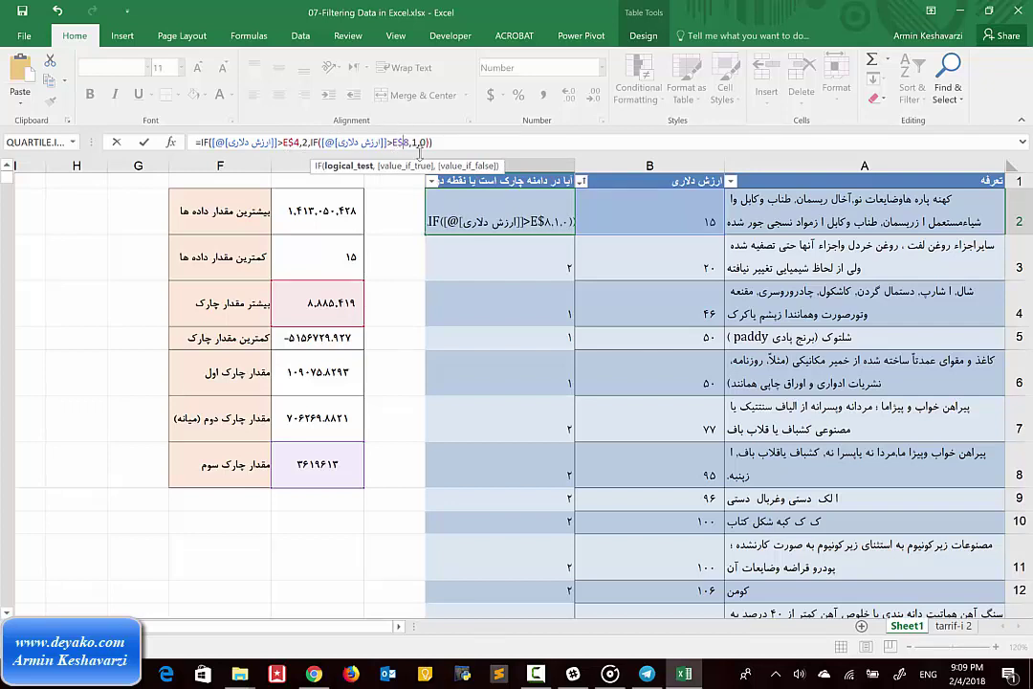
{"action": "key", "text": "Return"}
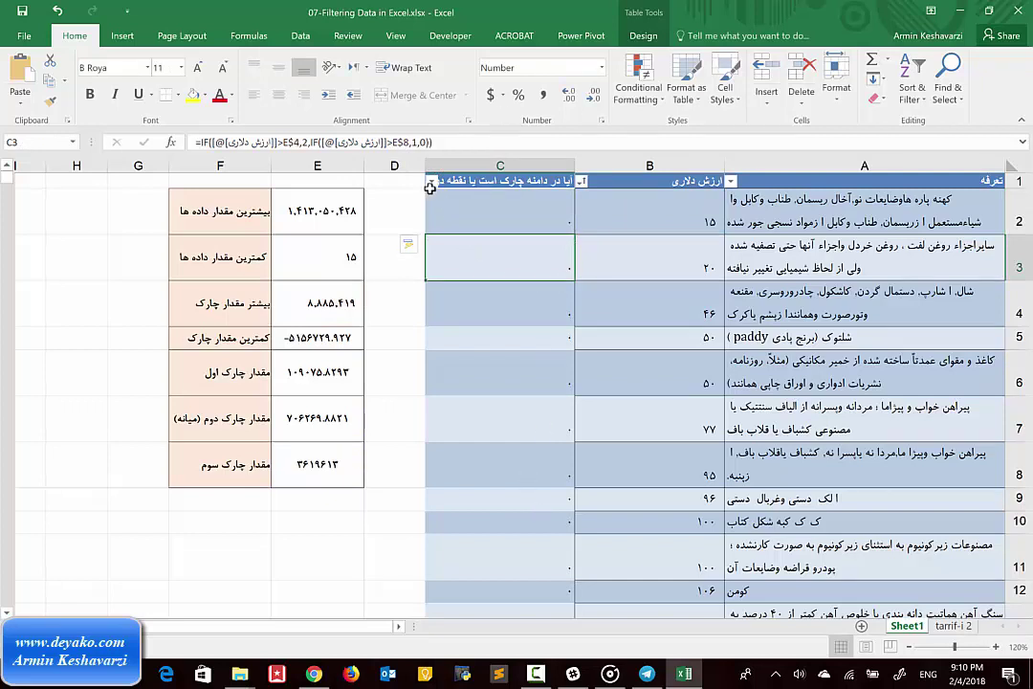
Filter column C to show only rows flagged 2.
{"action": "left_click", "coordinate": [432, 181]}
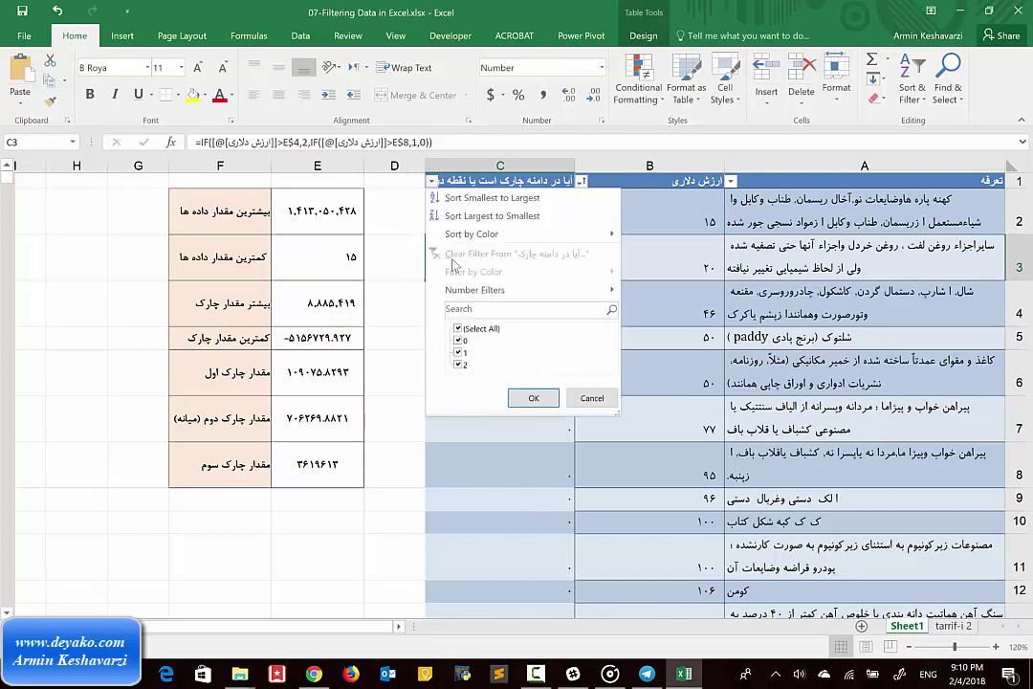
{"action": "left_click", "coordinate": [458, 340]}
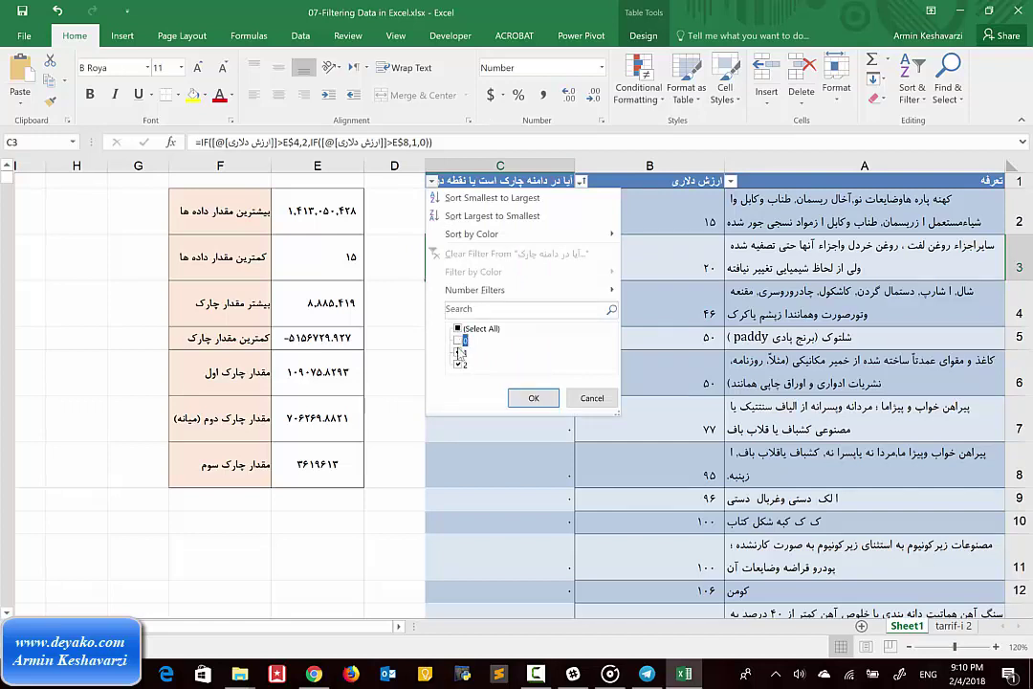
{"action": "left_click", "coordinate": [532, 397]}
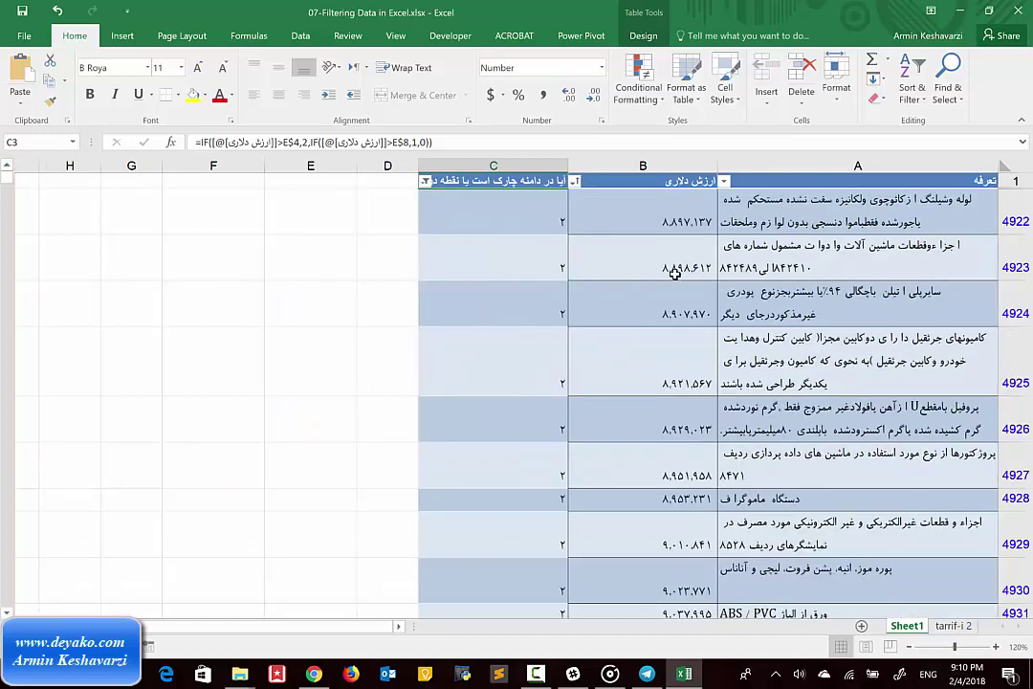
Select the outlier dollar values from B4922 down to row 5671.
{"action": "scroll", "coordinate": [651, 287], "scroll_direction": "down", "scroll_amount": 1}
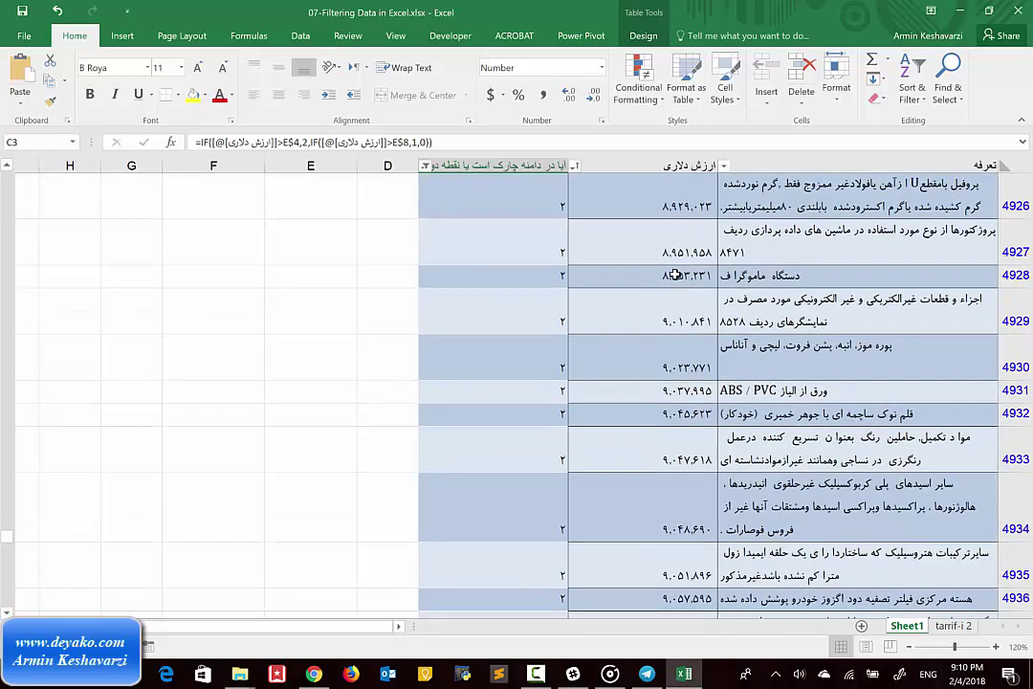
{"action": "scroll", "coordinate": [675, 274], "scroll_direction": "up", "scroll_amount": 1}
{"action": "scroll", "coordinate": [674, 275], "scroll_direction": "up", "scroll_amount": 1}
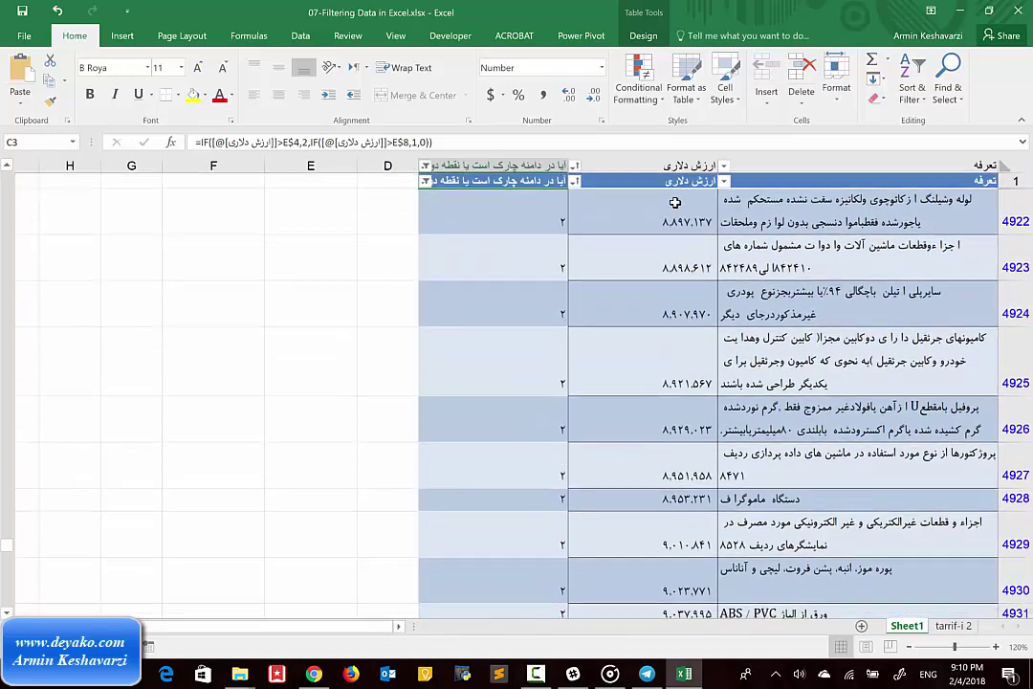
{"action": "left_click", "coordinate": [670, 221]}
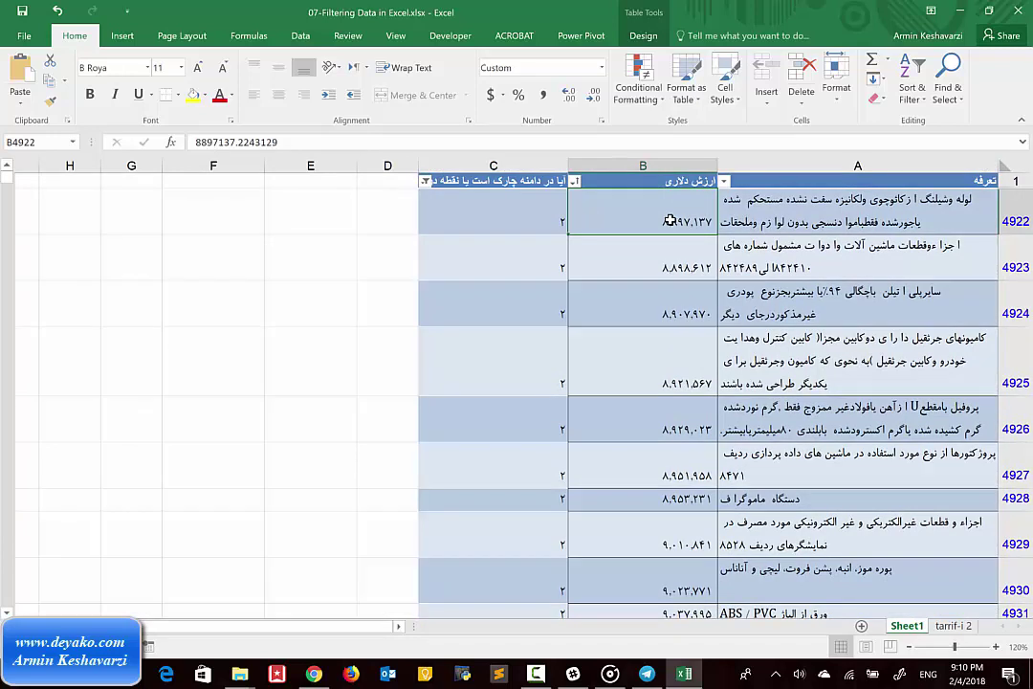
{"action": "key", "text": "ctrl+Down"}
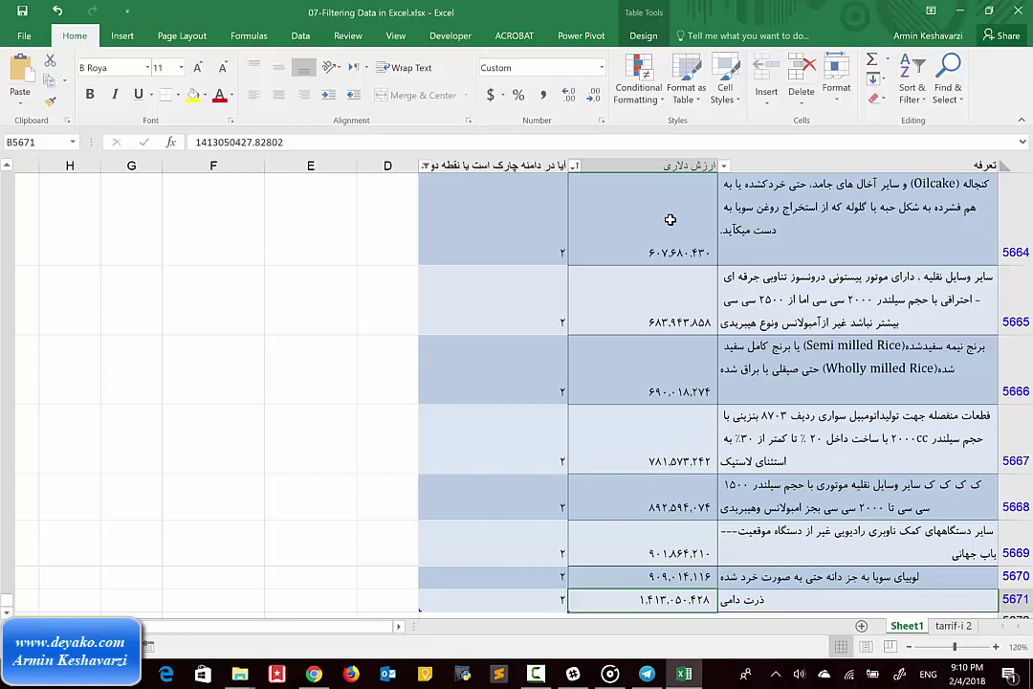
{"action": "key", "text": "ctrl+Up"}
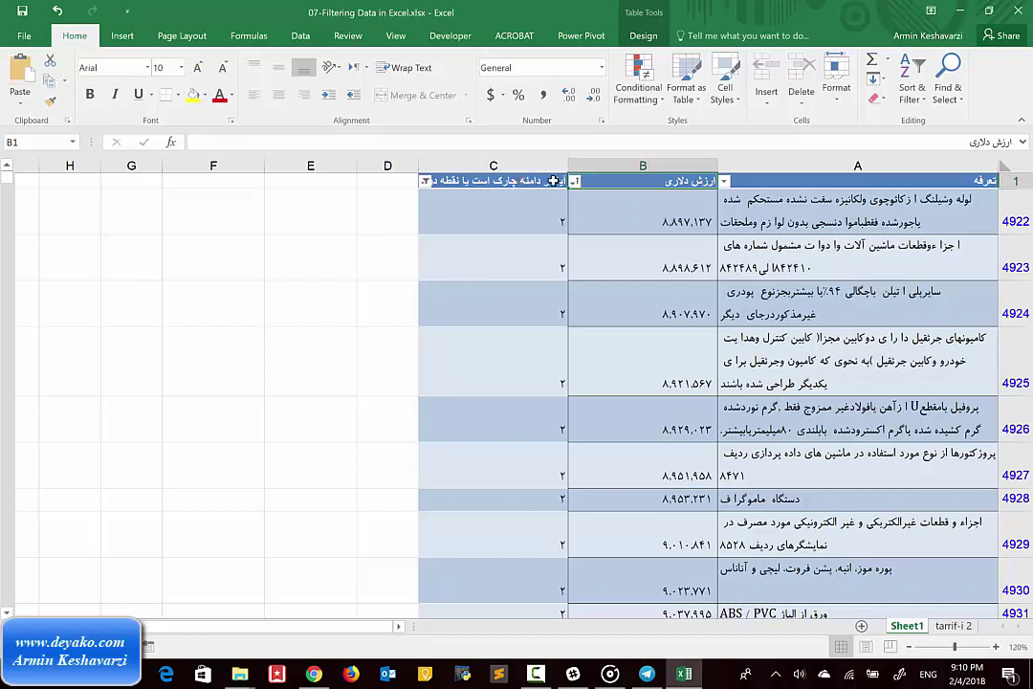
{"action": "key", "text": "Down"}
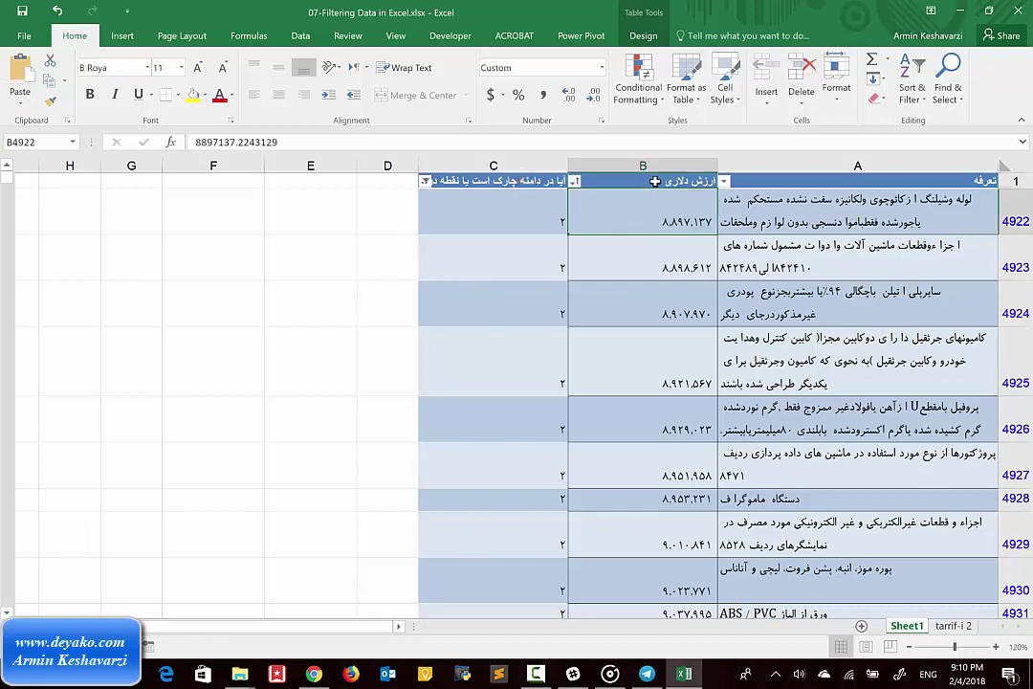
{"action": "key", "text": "ctrl+shift+Down"}
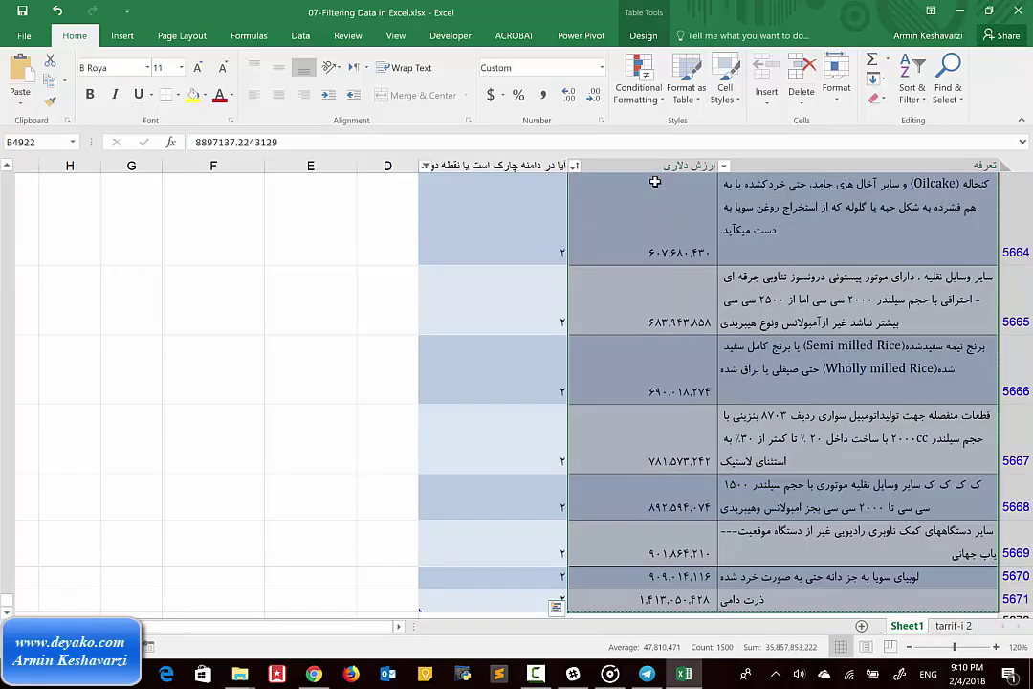
Add a new worksheet and set it to Sheet Right-to-Left.
{"action": "left_click", "coordinate": [861, 625]}
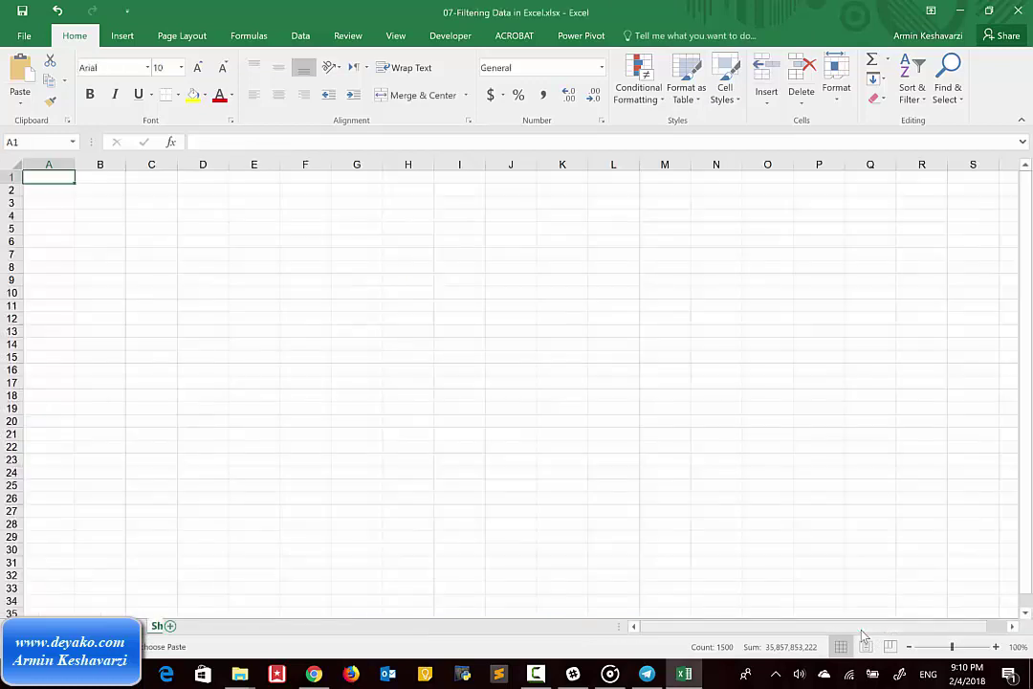
{"action": "left_click", "coordinate": [180, 37]}
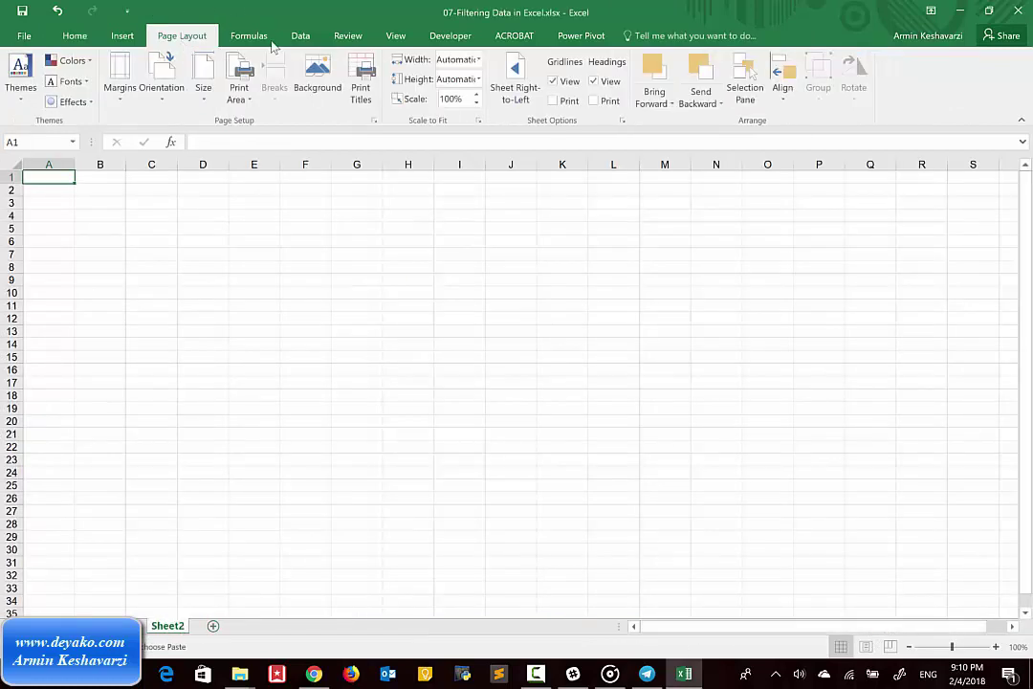
{"action": "left_click", "coordinate": [517, 88]}
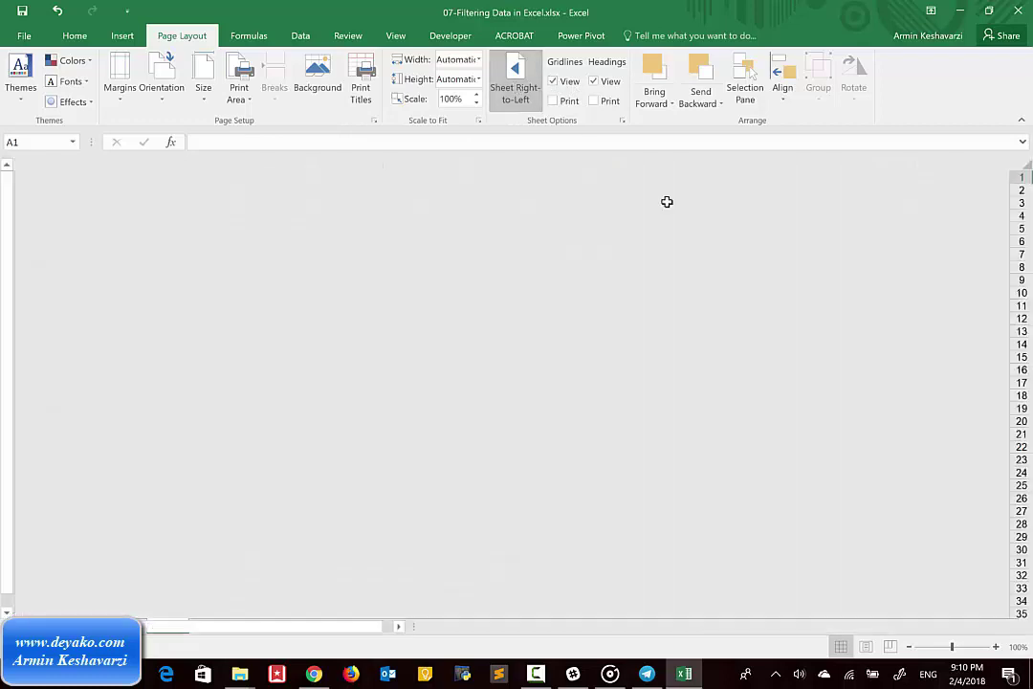
Rename the new sheet 'نقاط دور افتاده' and return to Sheet1.
{"action": "double_click", "coordinate": [860, 626]}
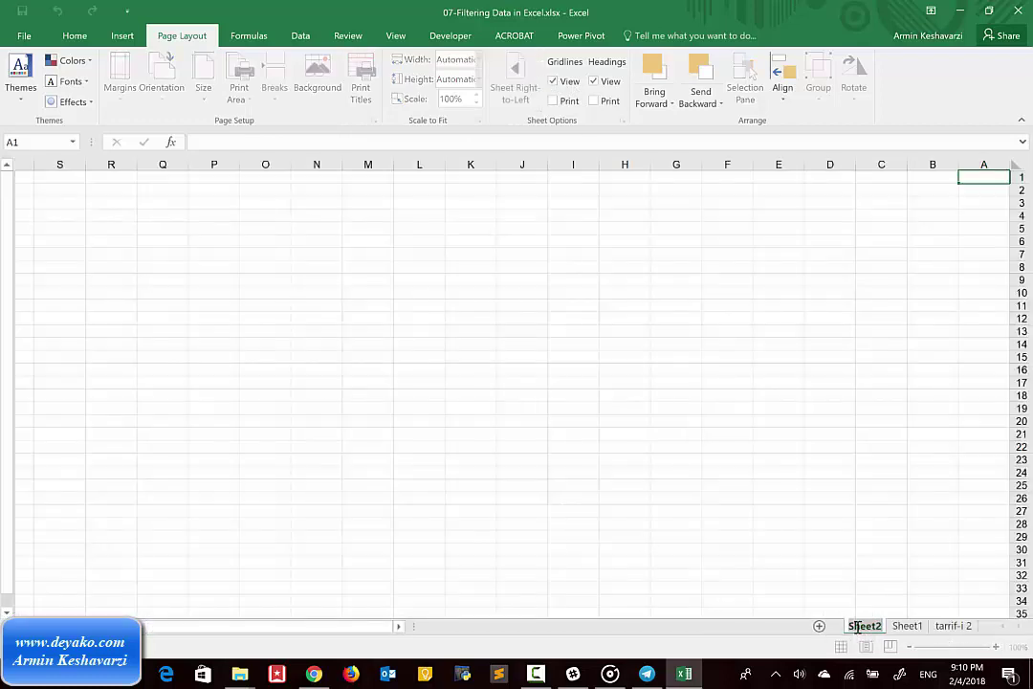
{"action": "key", "text": "BackSpace"}
{"action": "key", "text": "alt+shift"}
{"action": "type", "text": "نقا"}
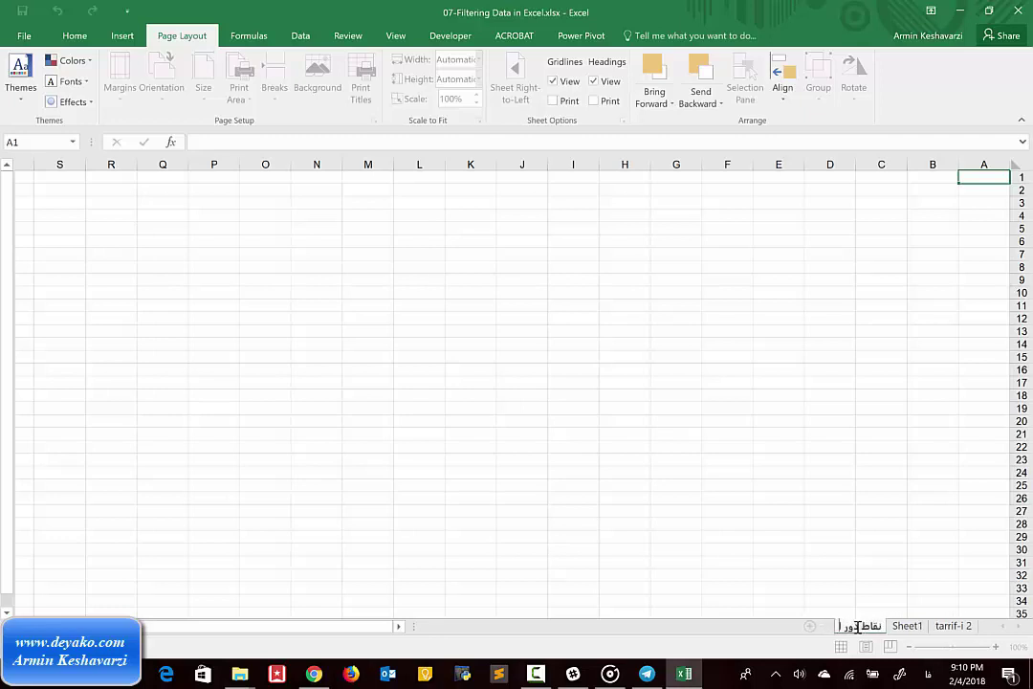
{"action": "type", "text": "ط دور افتاده"}
{"action": "left_click", "coordinate": [859, 598]}
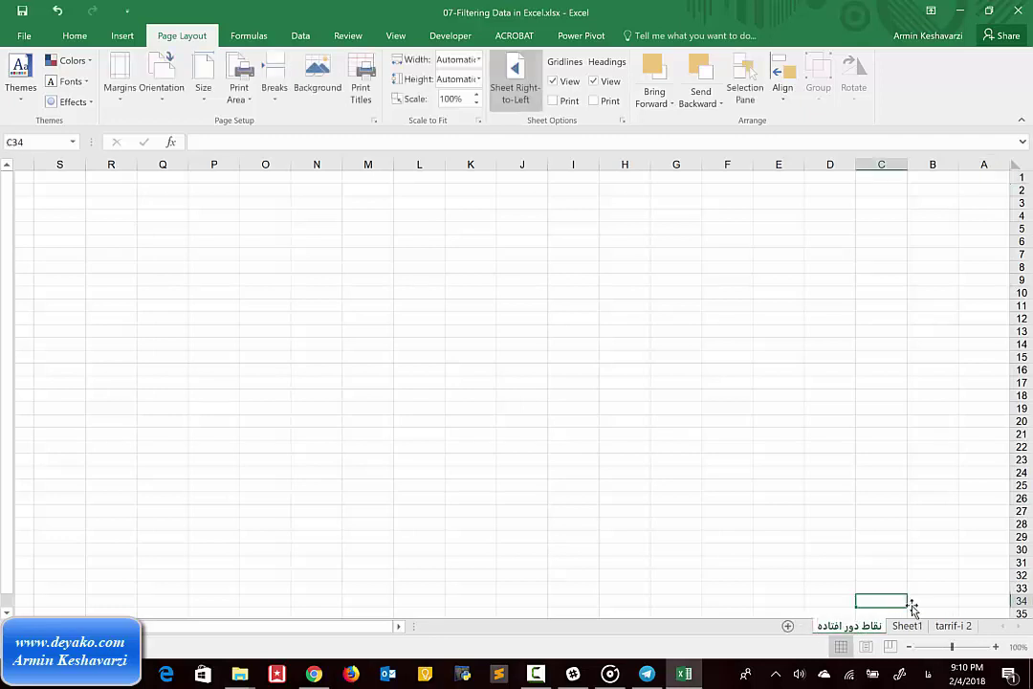
{"action": "left_click", "coordinate": [907, 625]}
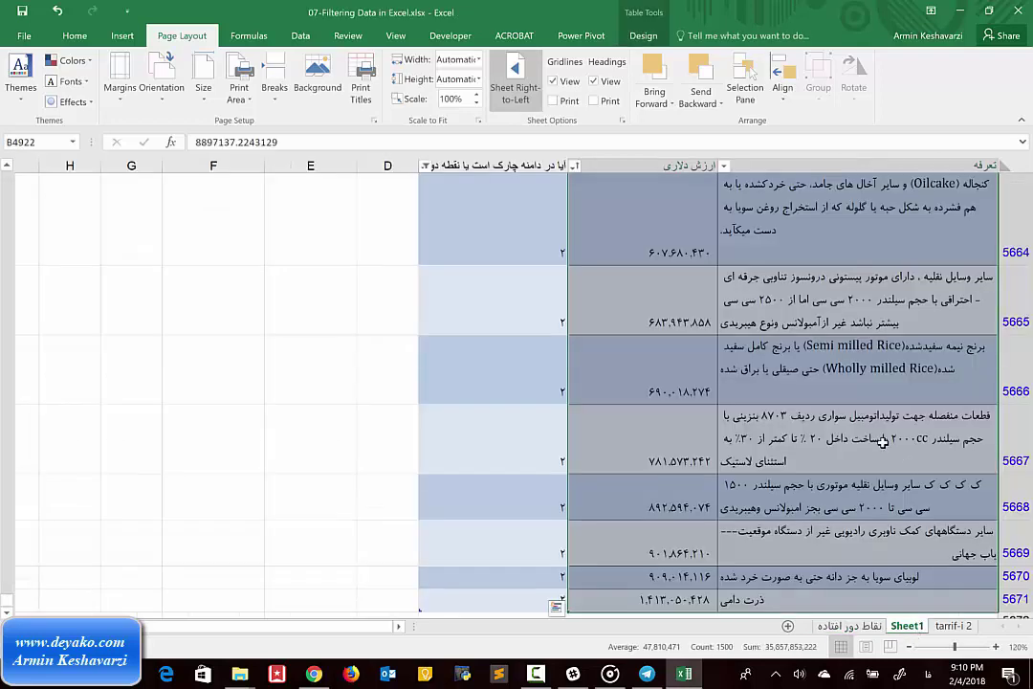
Switch between Sheet1 and the 'نقاط دور افتاده' sheet.
{"action": "key", "text": "ctrl+q"}
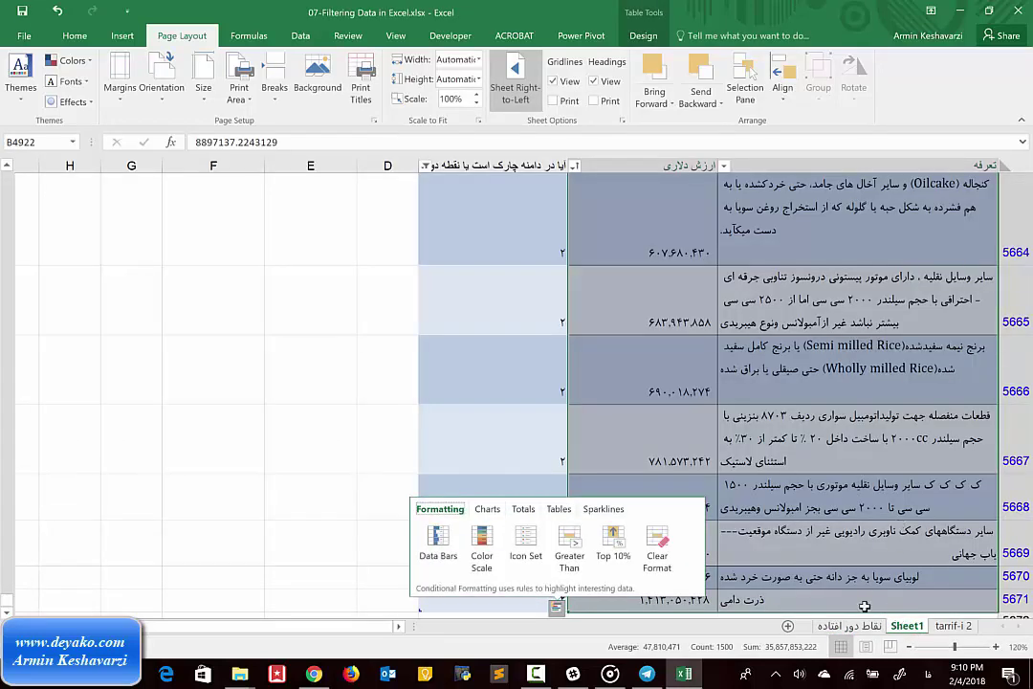
{"action": "left_click", "coordinate": [861, 626]}
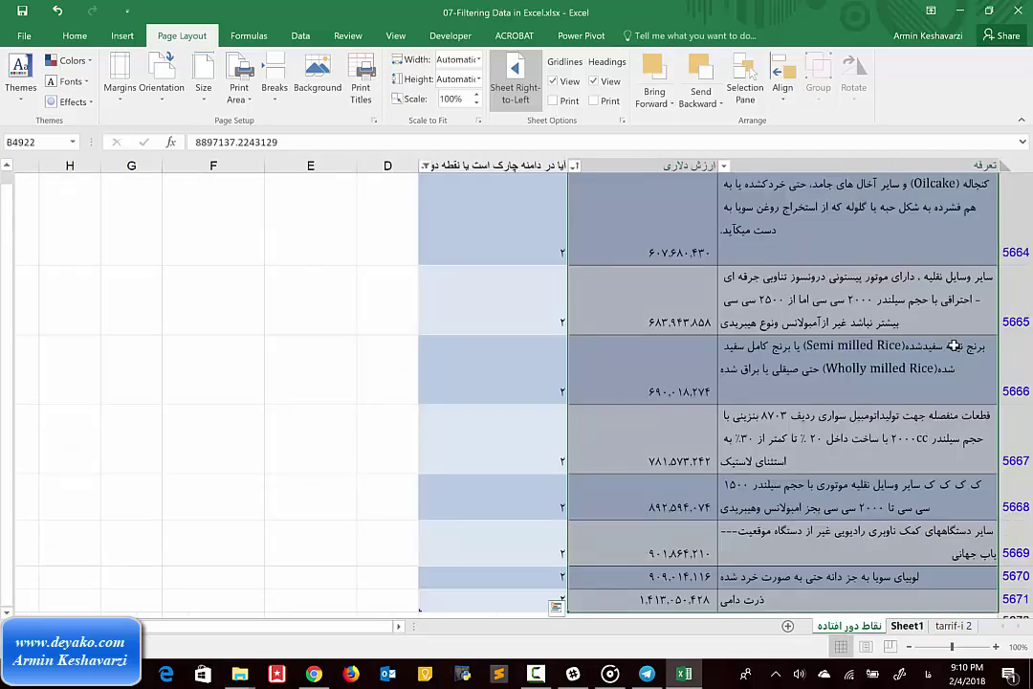
{"action": "left_click", "coordinate": [907, 625]}
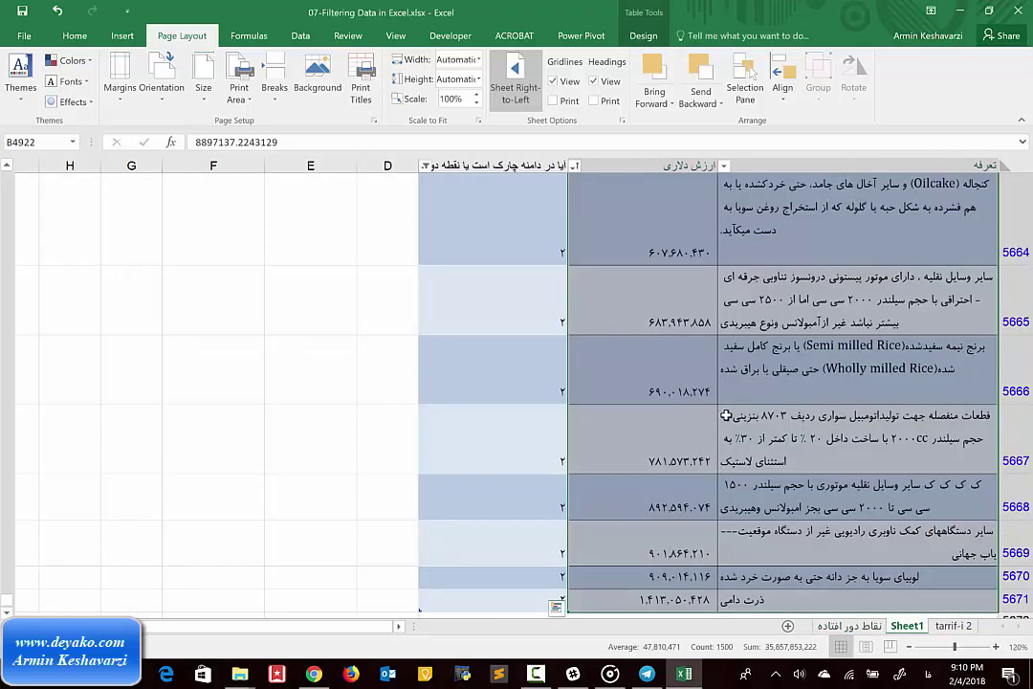
{"action": "key", "text": "ctrl+Page_Down"}
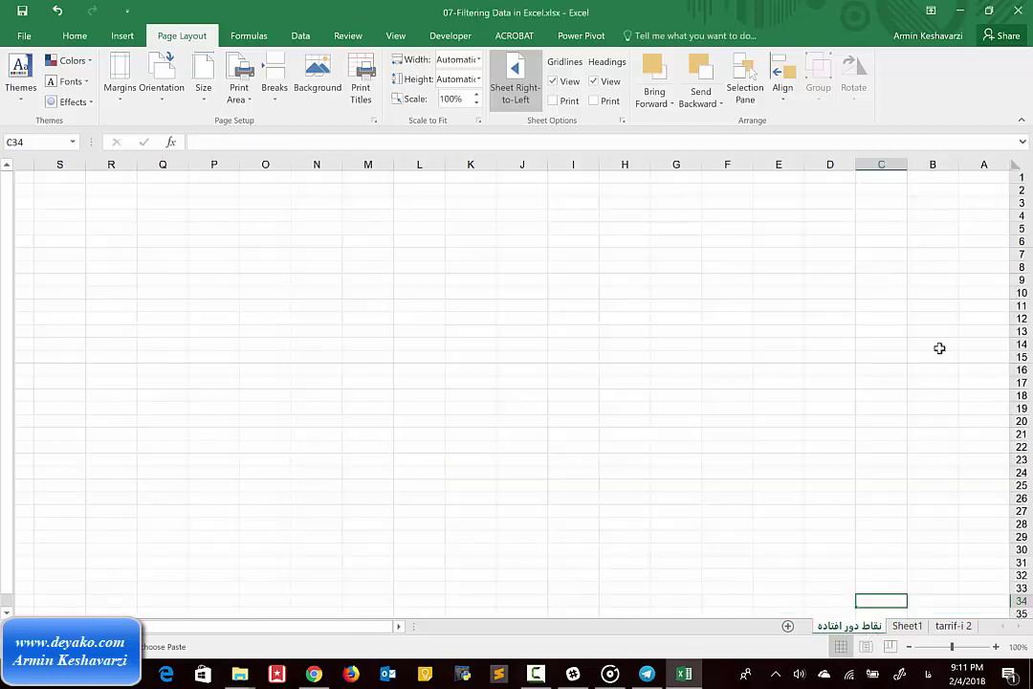
Paste the outlier rows into columns A:B and widen column A, then undo it.
{"action": "left_click", "coordinate": [985, 179]}
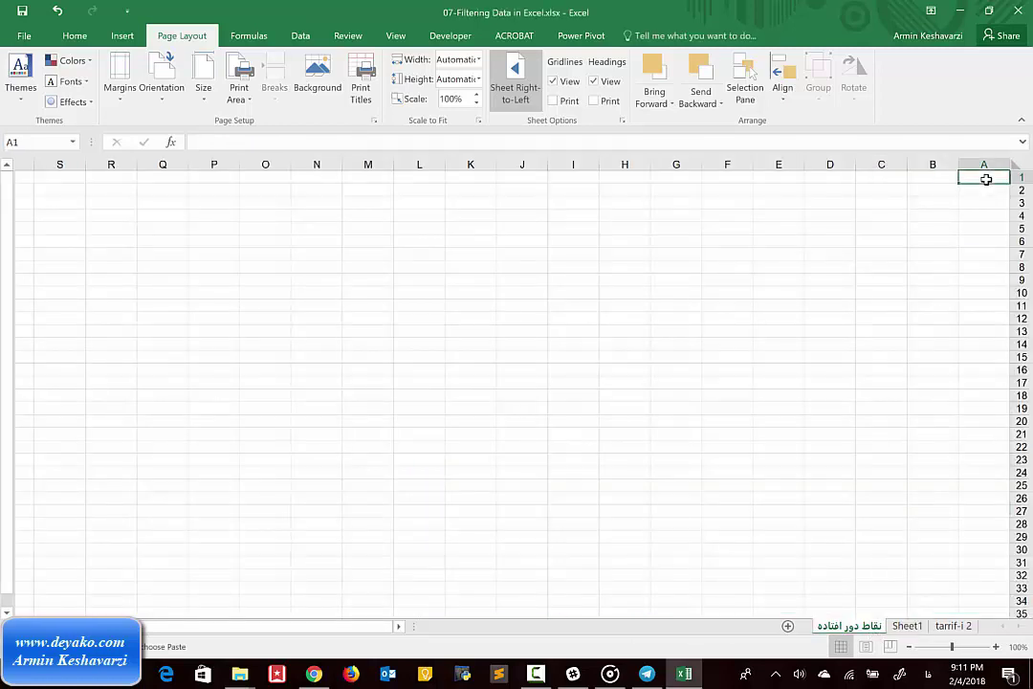
{"action": "key", "text": "ctrl+space"}
{"action": "key", "text": "shift+Left"}
{"action": "key", "text": "ctrl+v"}
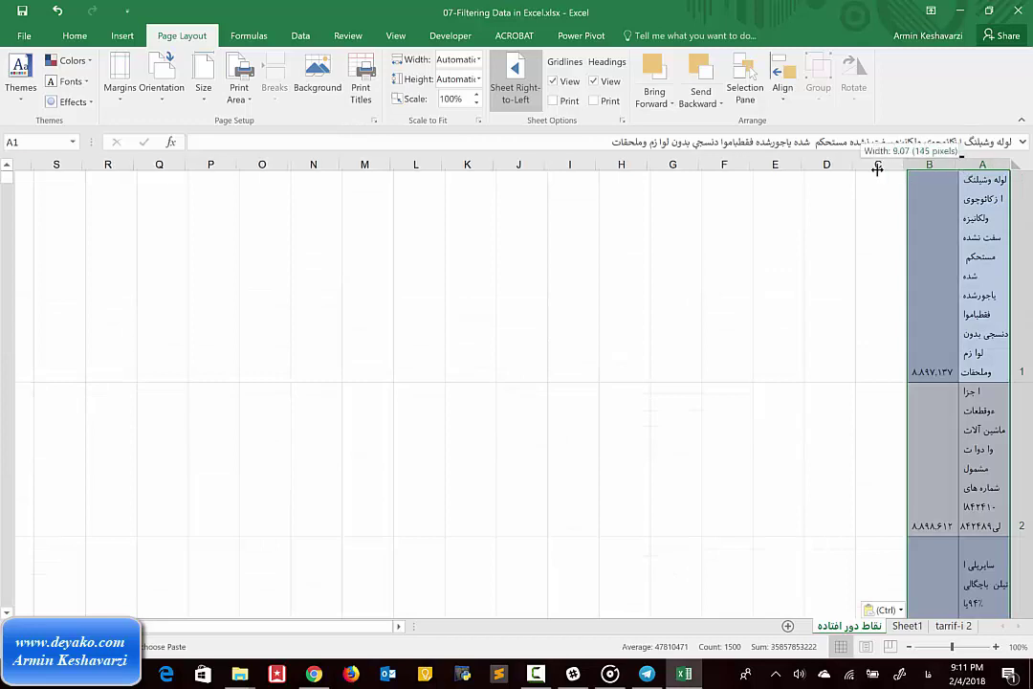
{"action": "left_click_drag", "start_coordinate": [958, 165], "coordinate": [876, 165]}
{"action": "key", "text": "ctrl+z"}
{"action": "key", "text": "ctrl+z"}
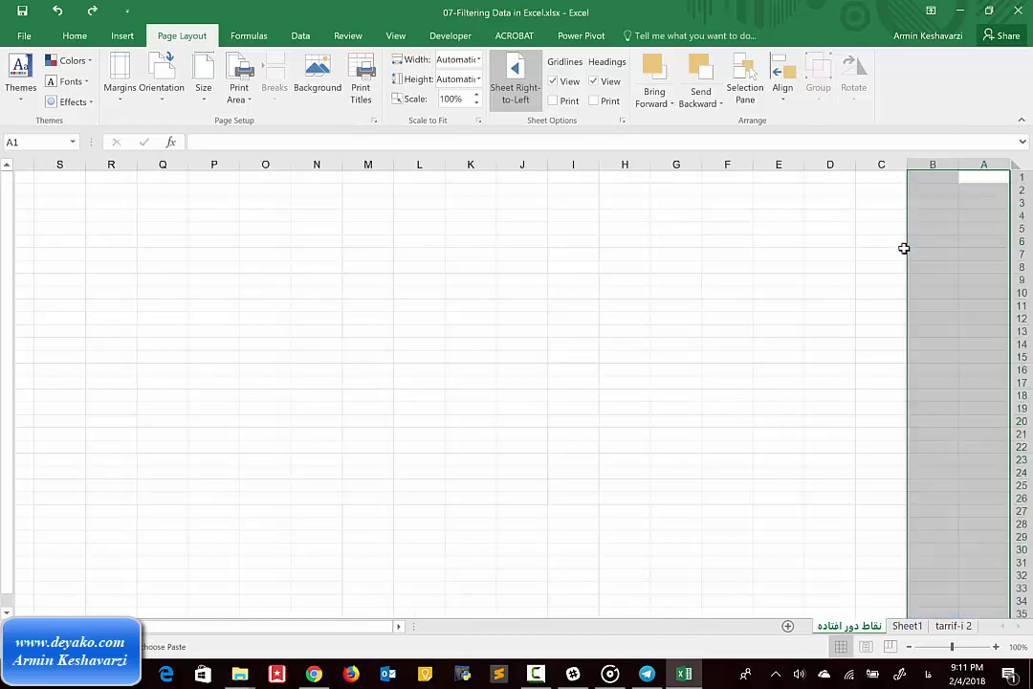
Select A2 on the new sheet, briefly opening and closing the File view.
{"action": "left_click", "coordinate": [985, 189]}
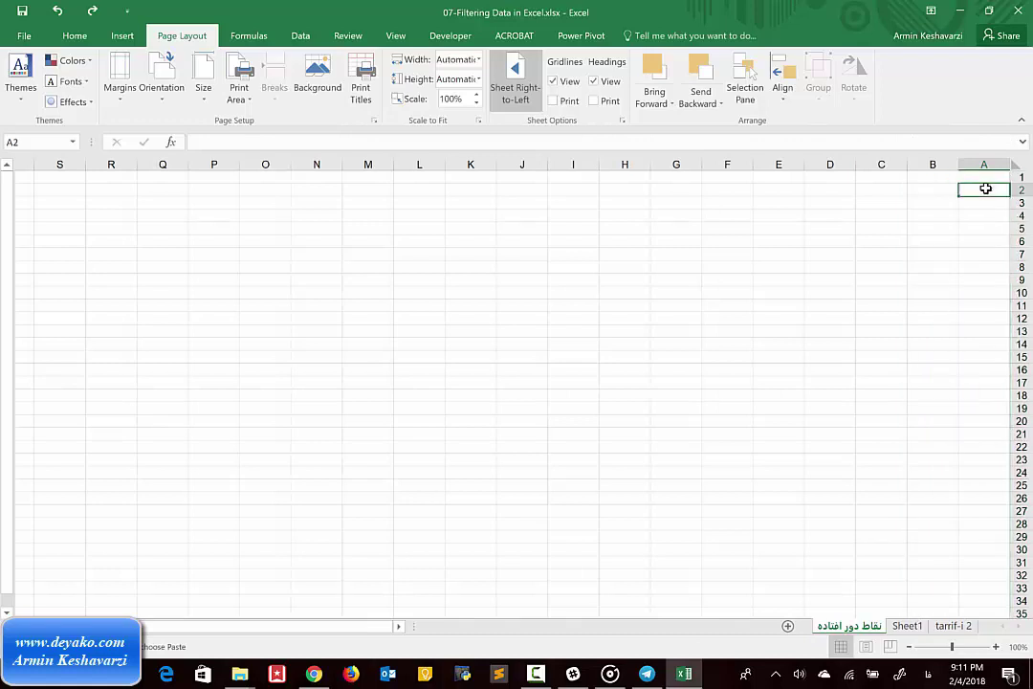
{"action": "left_click", "coordinate": [26, 39]}
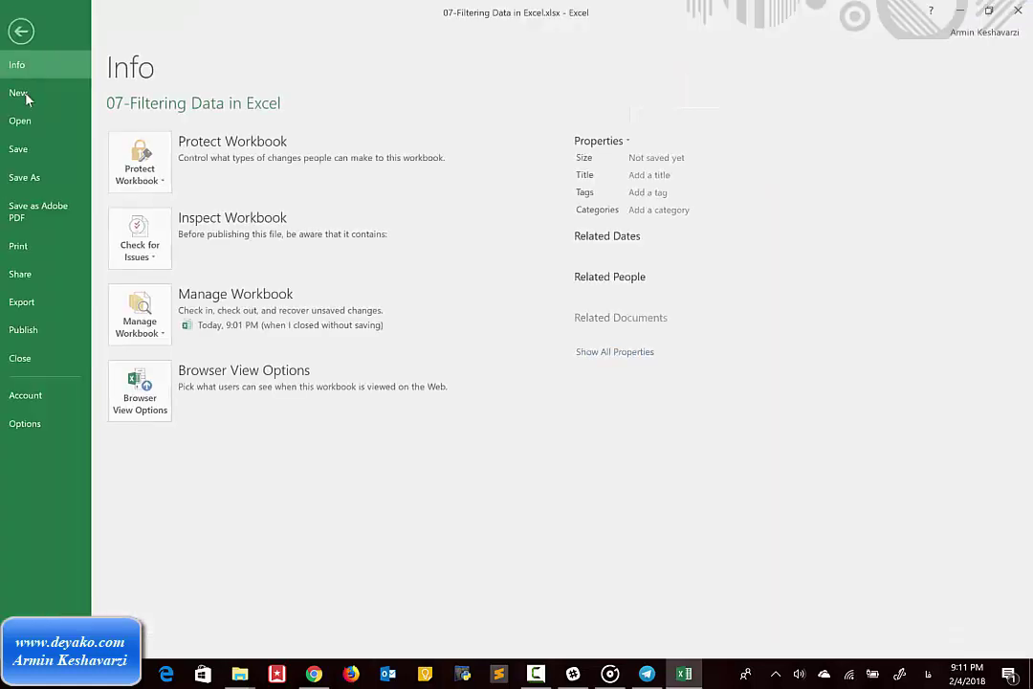
{"action": "left_click", "coordinate": [19, 21]}
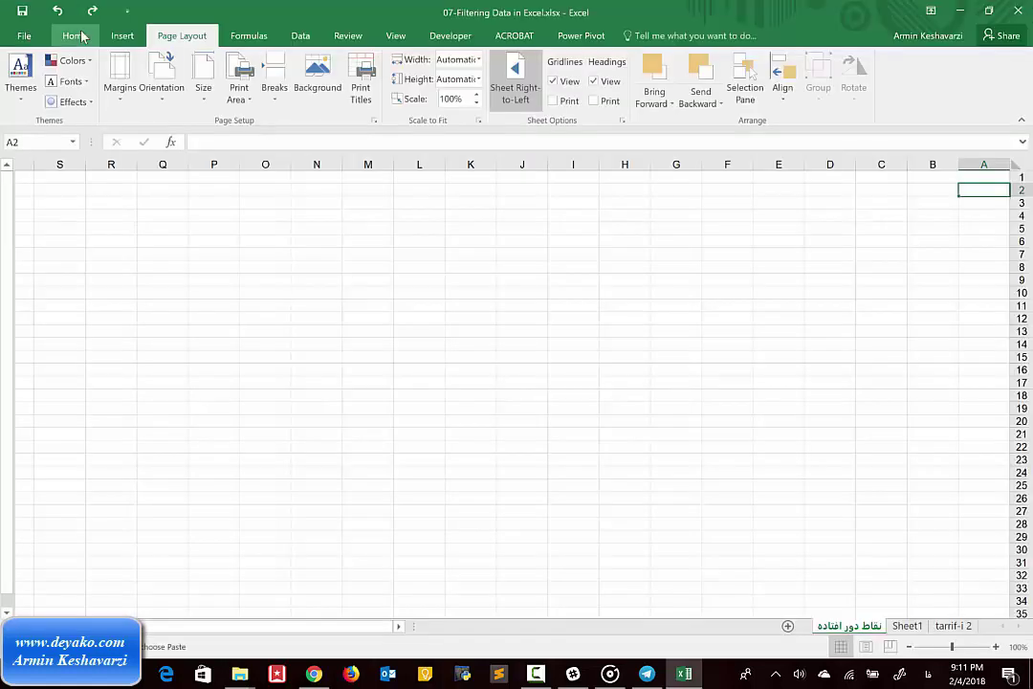
Paste the copied outlier tariff rows starting at A2 using a Paste option.
{"action": "left_click", "coordinate": [75, 35]}
{"action": "left_click", "coordinate": [20, 99]}
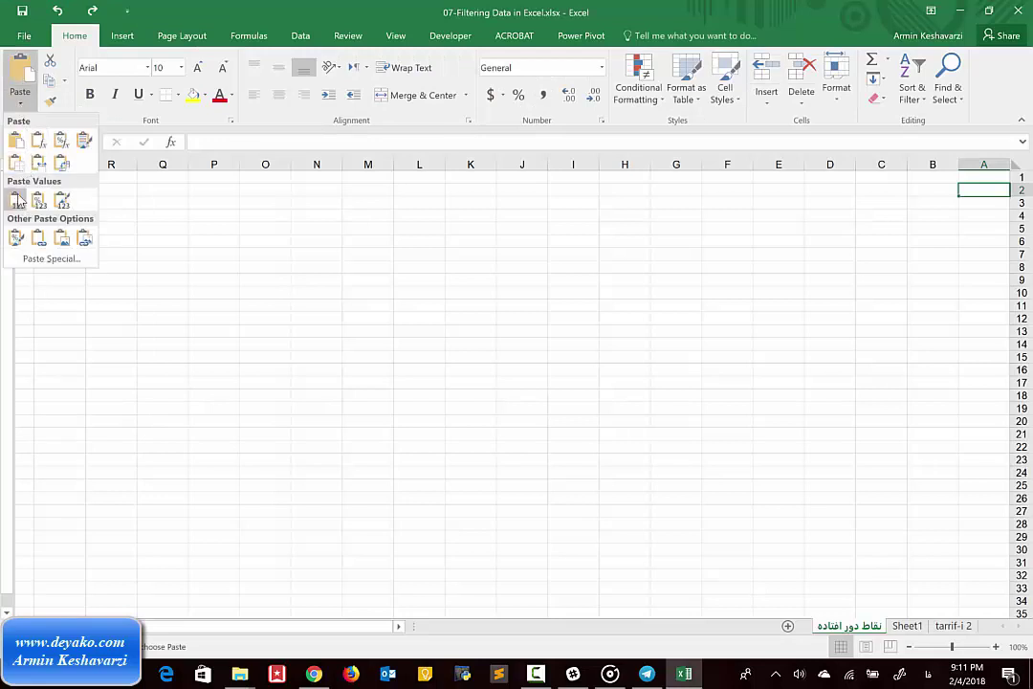
{"action": "left_click", "coordinate": [15, 164]}
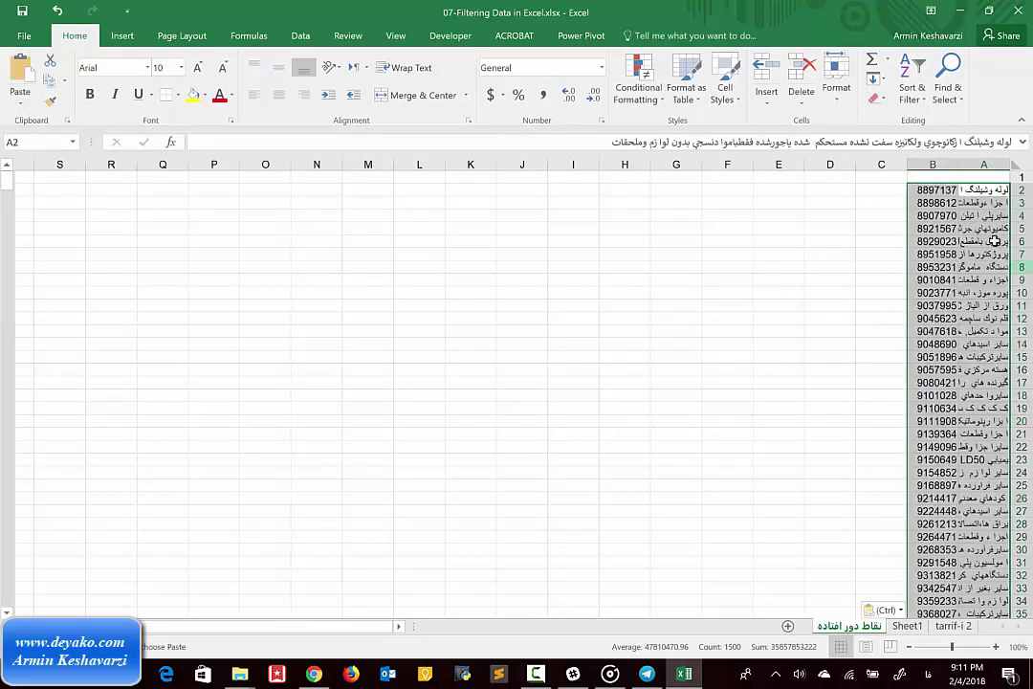
Add headings 'شرح تعرفه' in A1 and 'ارزش دلاری' in B1, then select down to the last row.
{"action": "left_click", "coordinate": [979, 178]}
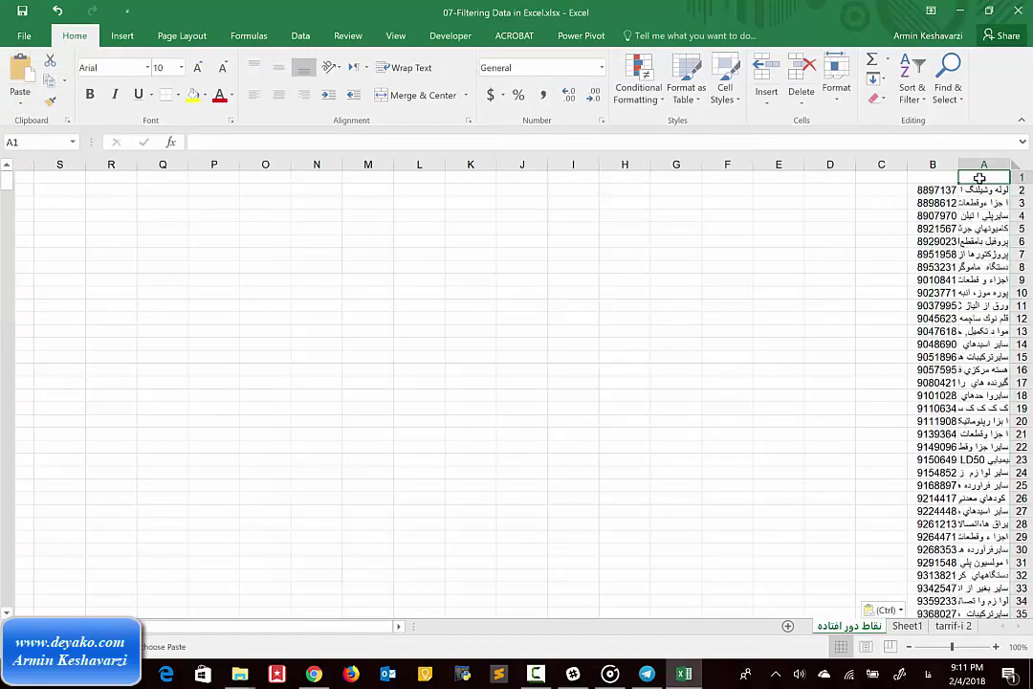
{"action": "type", "text": "شرح تعرفه"}
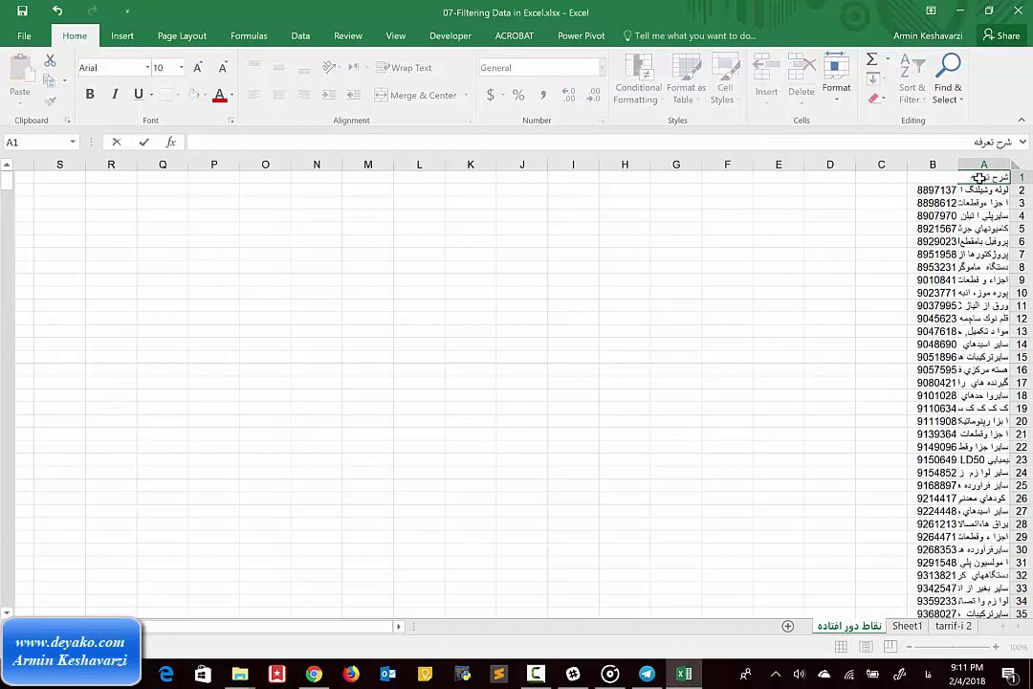
{"action": "key", "text": "Tab"}
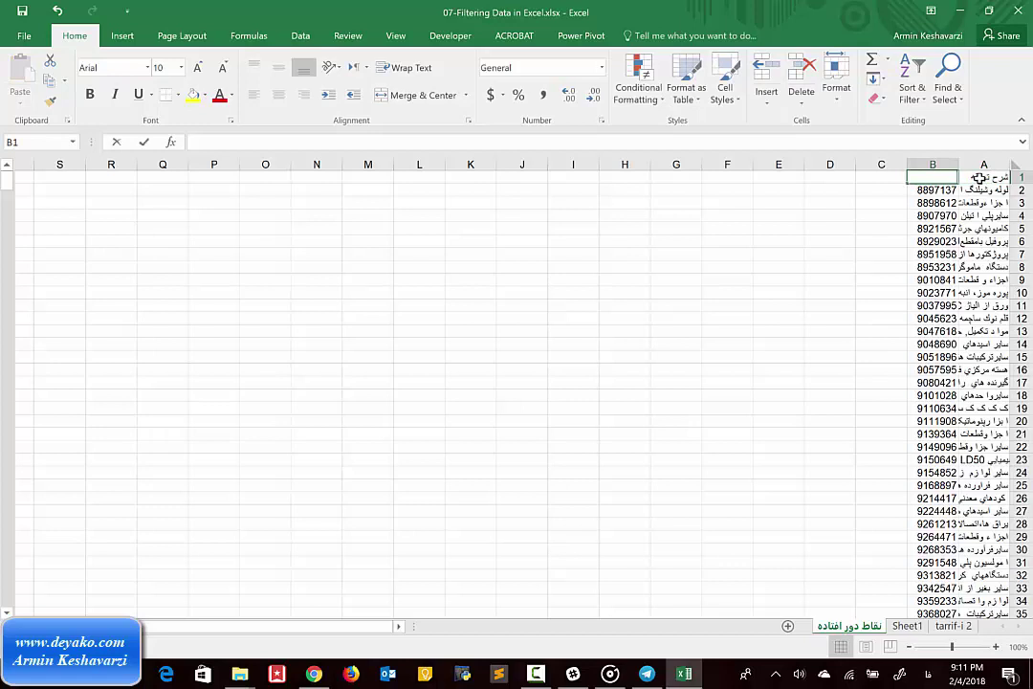
{"action": "type", "text": "ارزش دلاری"}
{"action": "key", "text": "Return"}
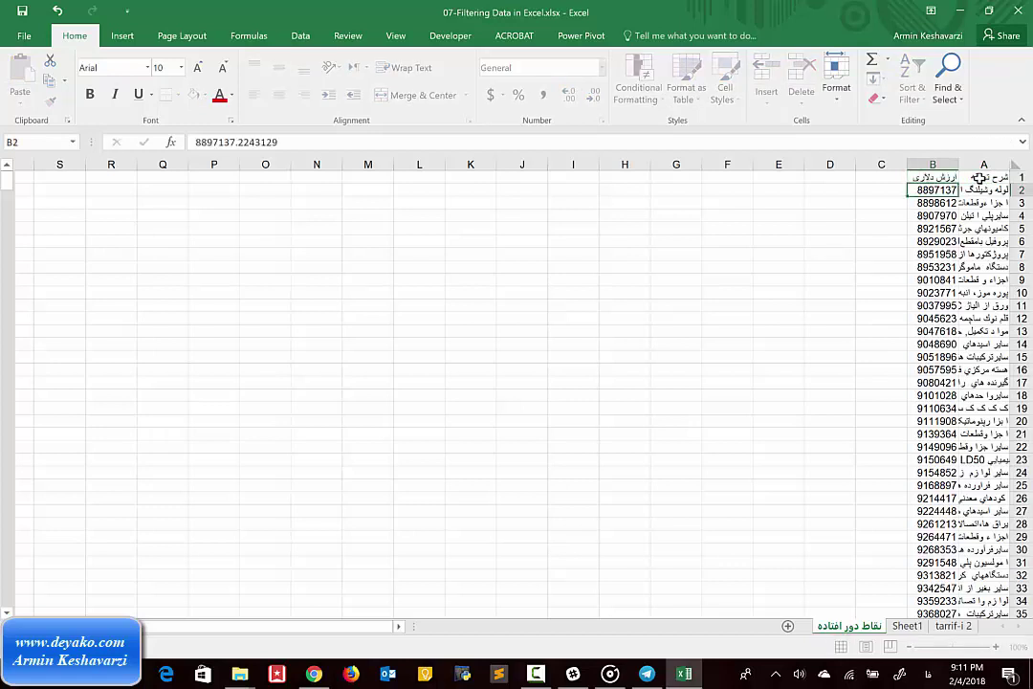
{"action": "left_click_drag", "start_coordinate": [978, 178], "coordinate": [957, 178]}
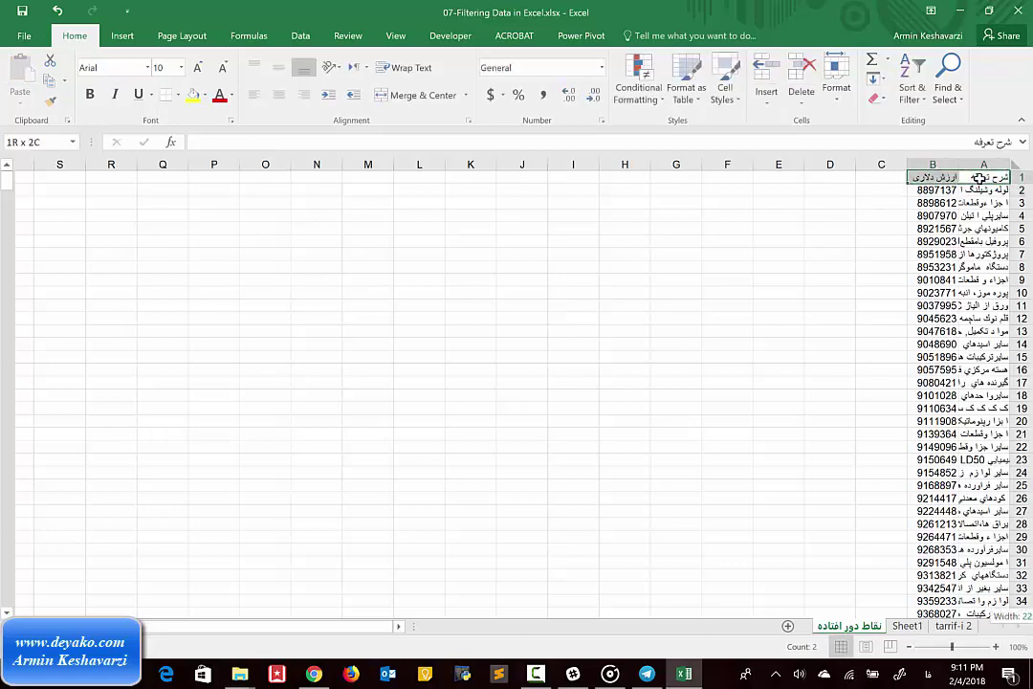
{"action": "key", "text": "ctrl+shift+Down"}
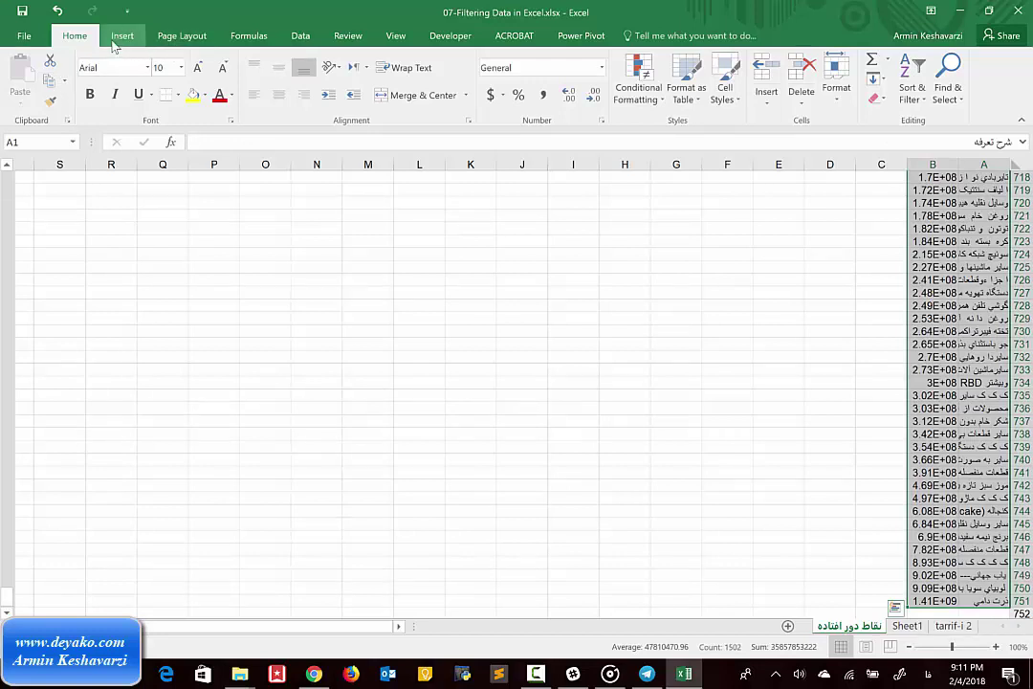
Convert the outlier range A1:B751 into an Excel table.
{"action": "left_click", "coordinate": [120, 38]}
{"action": "left_click", "coordinate": [121, 91]}
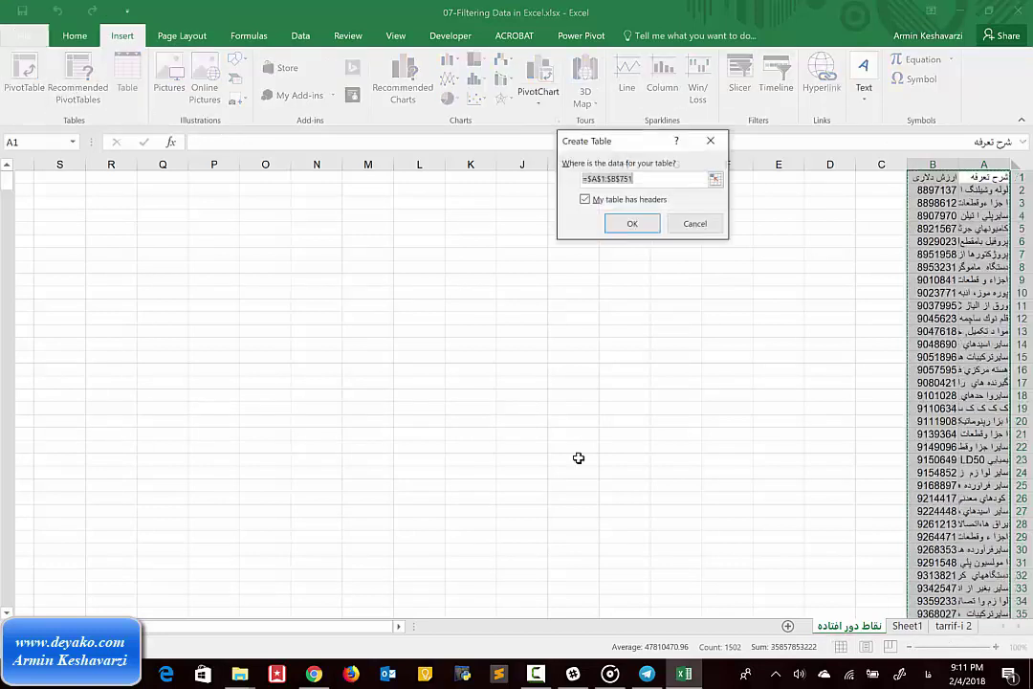
{"action": "left_click", "coordinate": [615, 226]}
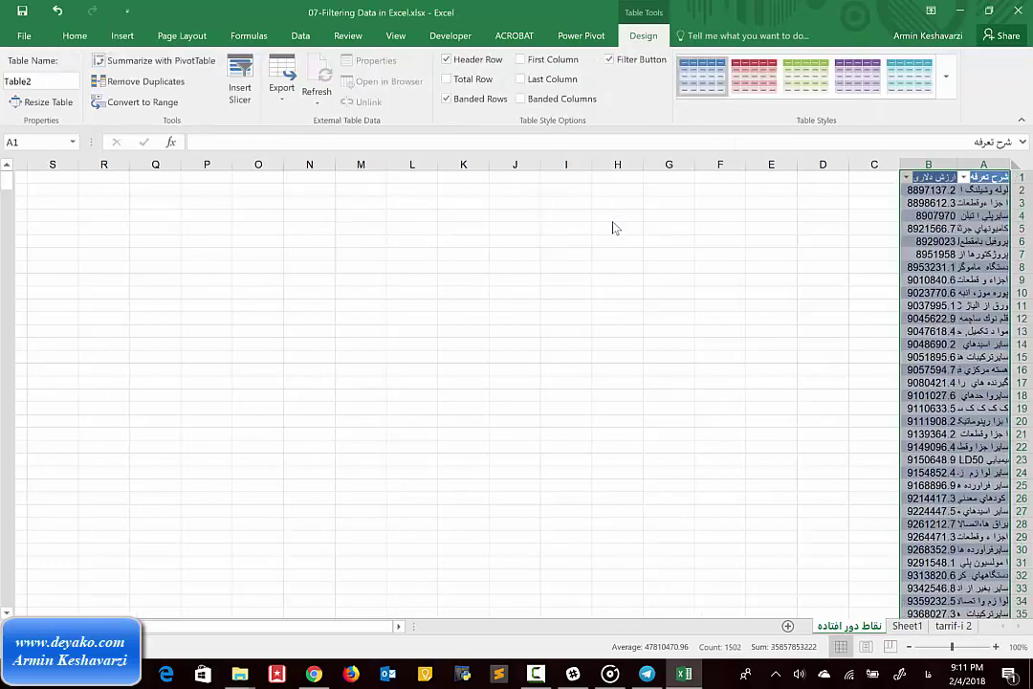
Set the table's font to B Nazanin, then go back to Sheet1.
{"action": "left_click", "coordinate": [77, 36]}
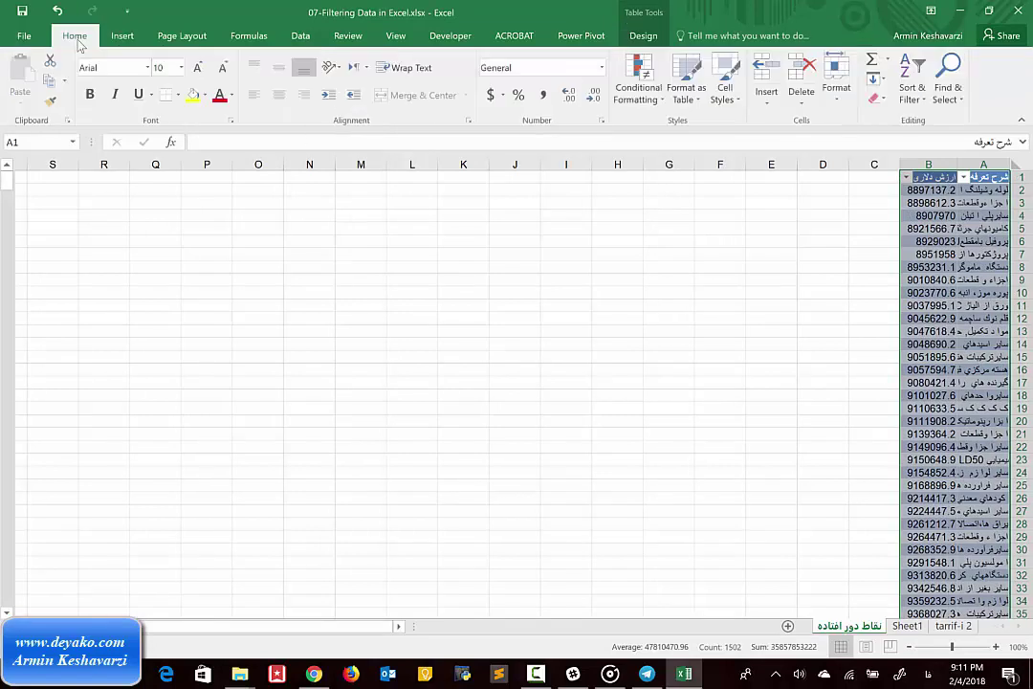
{"action": "left_click", "coordinate": [115, 69]}
{"action": "type", "text": "ب ن"}
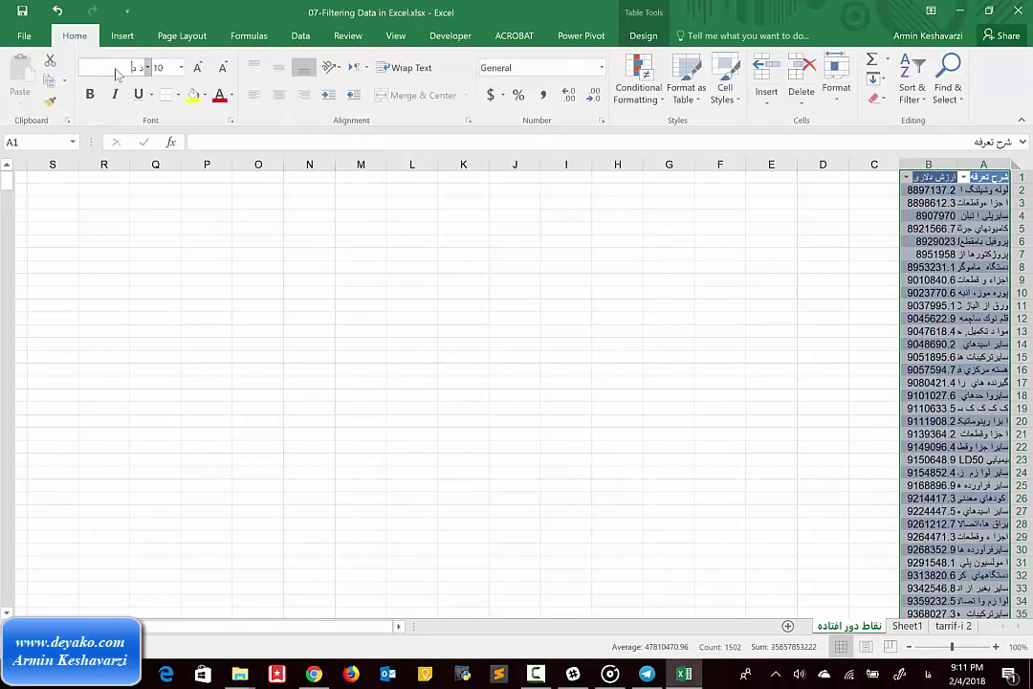
{"action": "type", "text": "B Nazanin"}
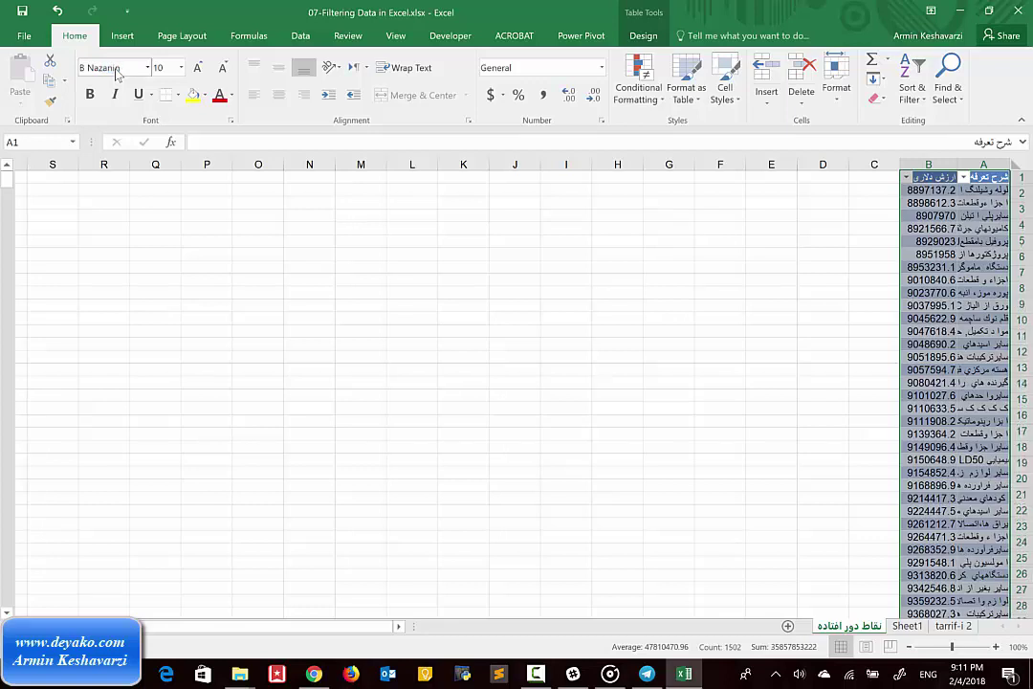
{"action": "key", "text": "Return"}
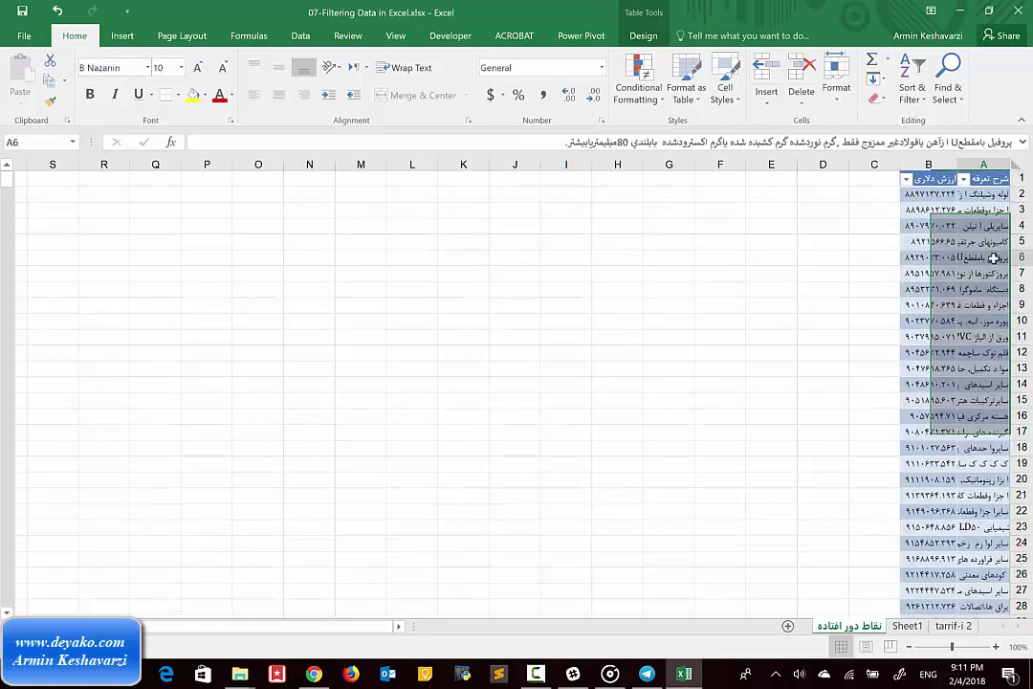
{"action": "left_click", "coordinate": [918, 626]}
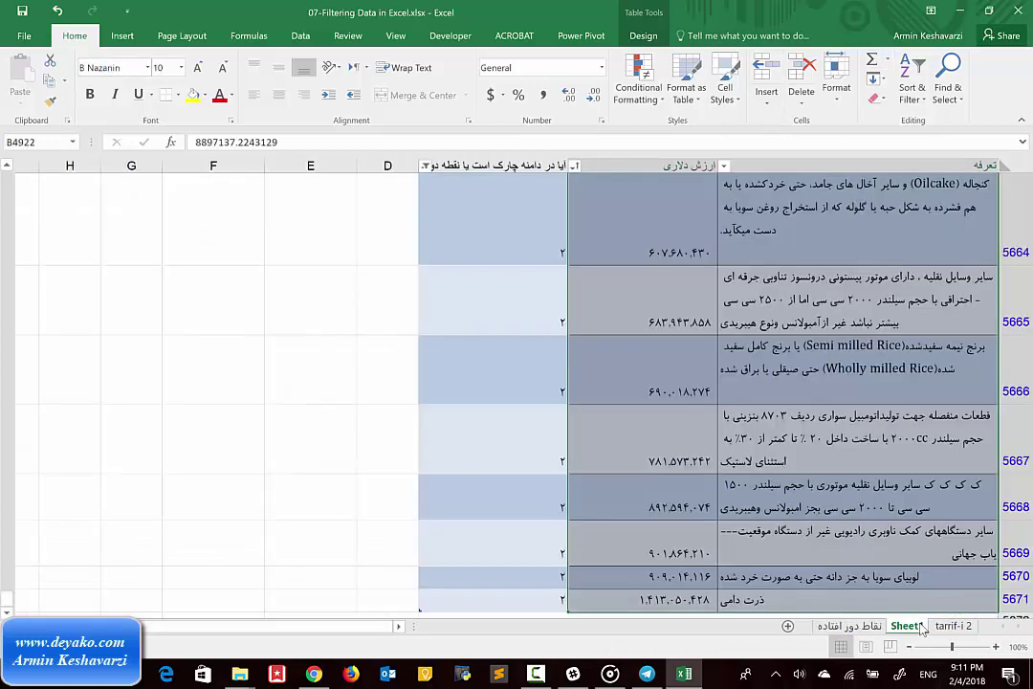
Clear column C's filter and refilter it to show only rows marked 1.
{"action": "left_click", "coordinate": [707, 336]}
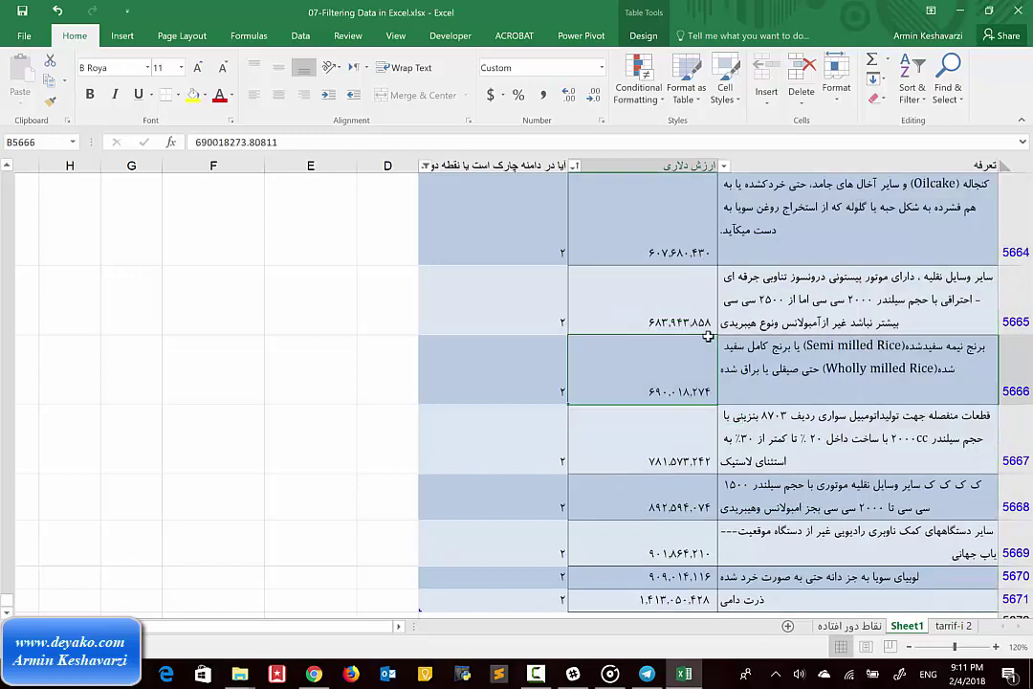
{"action": "key", "text": "ctrl+Up"}
{"action": "left_click", "coordinate": [576, 180]}
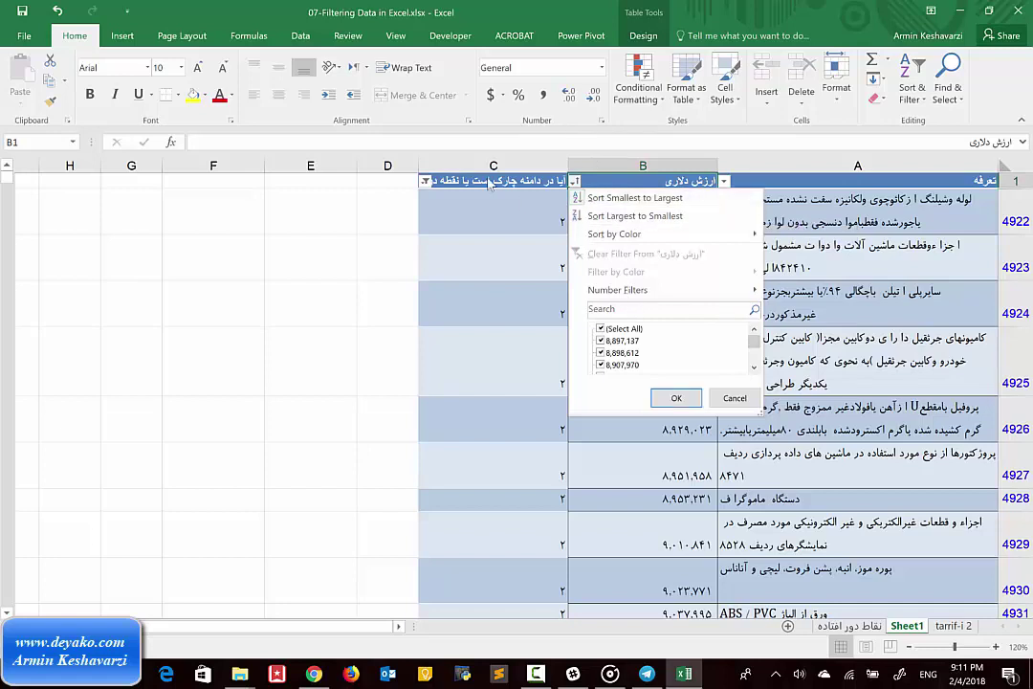
{"action": "left_click", "coordinate": [415, 155]}
{"action": "left_click", "coordinate": [424, 181]}
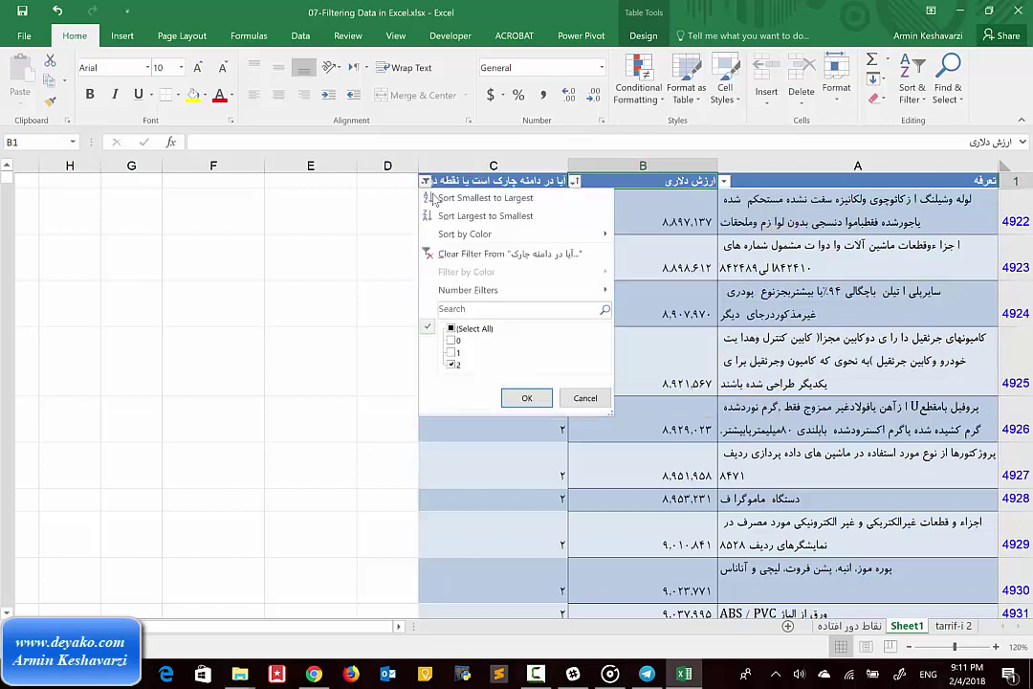
{"action": "left_click", "coordinate": [459, 254]}
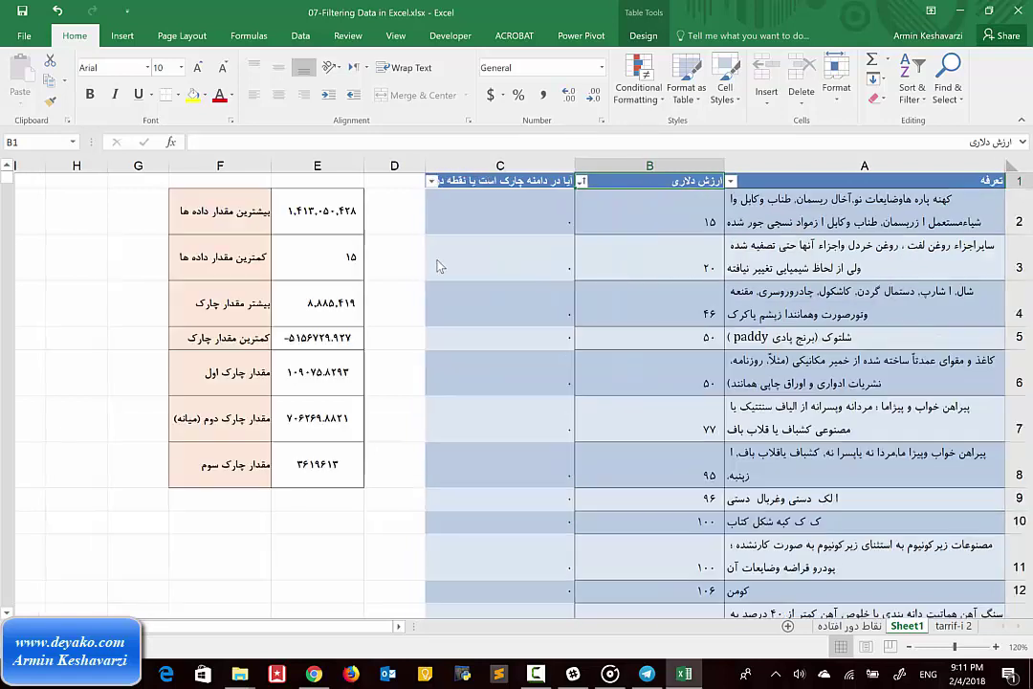
{"action": "left_click", "coordinate": [432, 181]}
{"action": "left_click", "coordinate": [457, 330]}
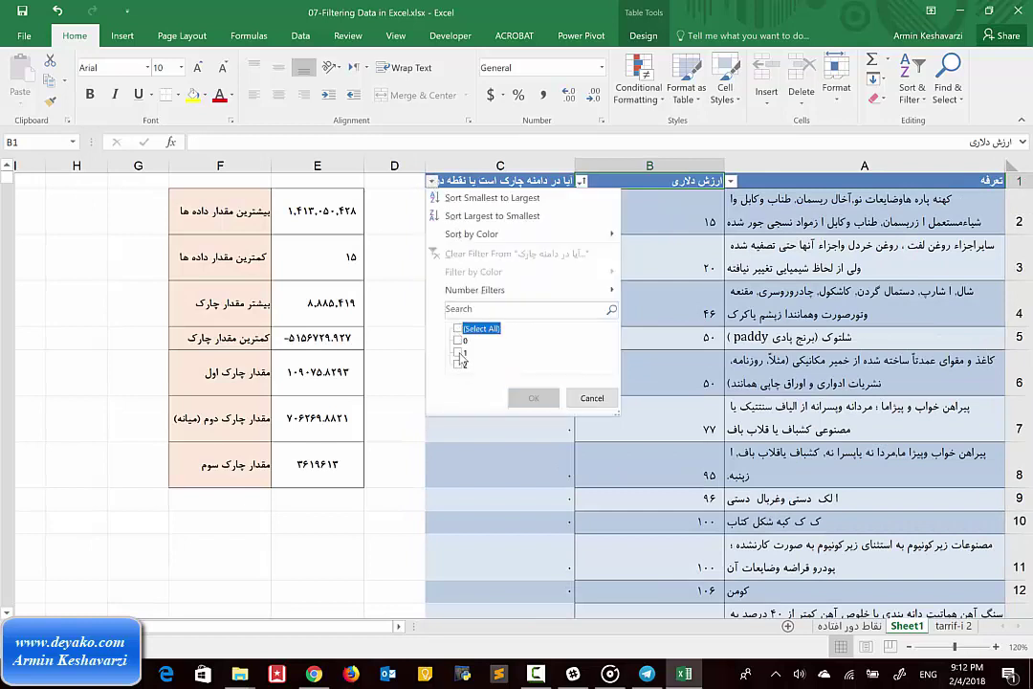
{"action": "left_click", "coordinate": [458, 353]}
{"action": "left_click", "coordinate": [533, 398]}
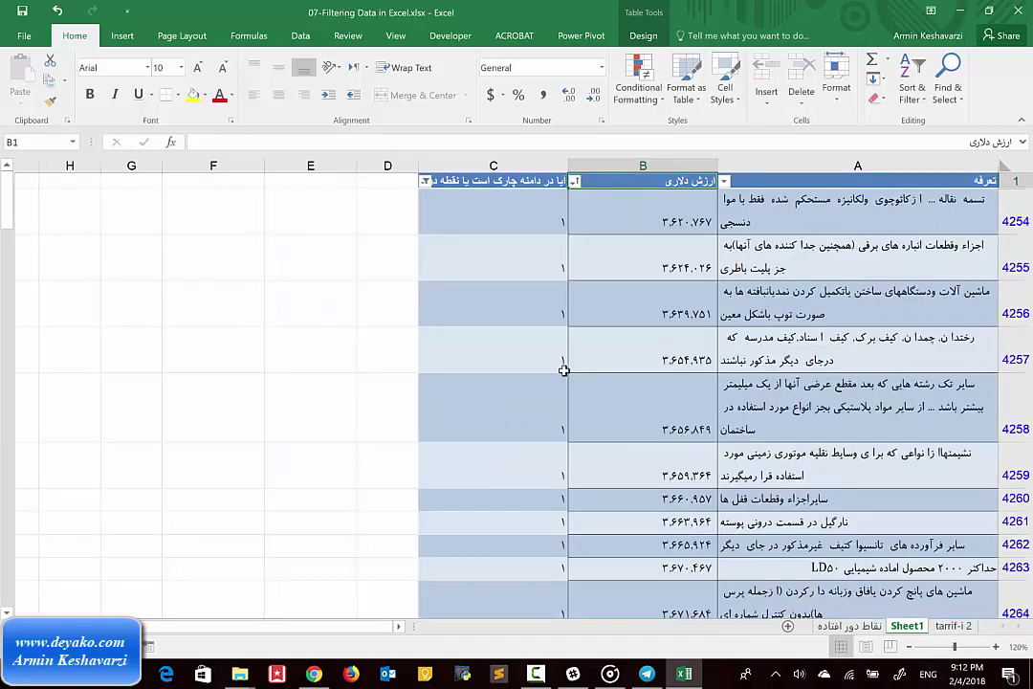
Copy the filtered descriptions and dollar values, rows 4254 to 4921.
{"action": "left_click_drag", "start_coordinate": [814, 223], "coordinate": [670, 223]}
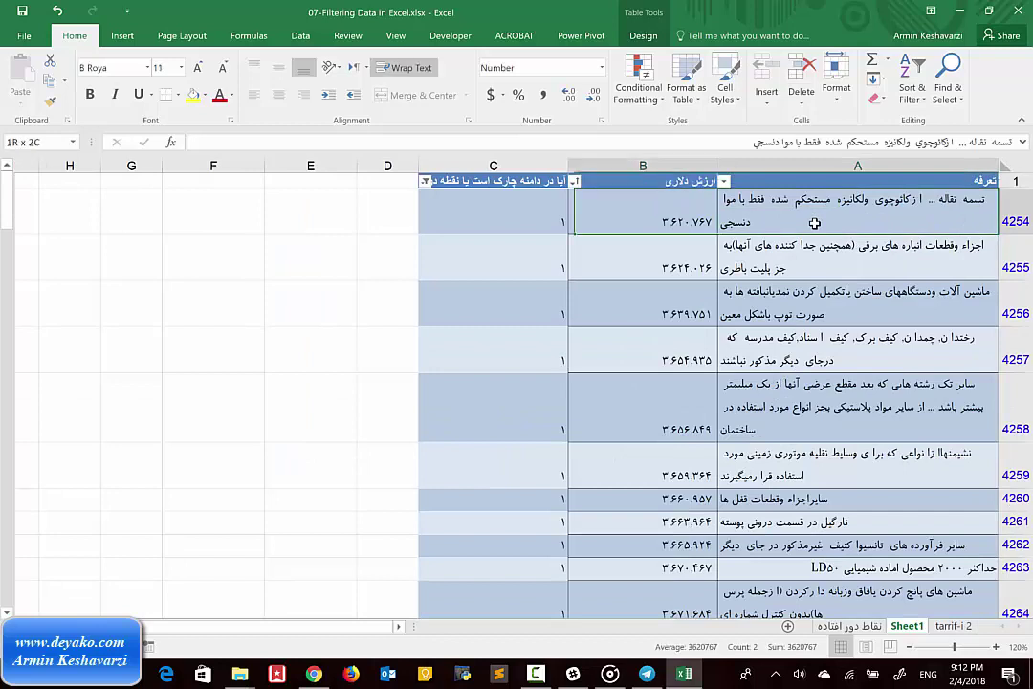
{"action": "key", "text": "ctrl+shift+Down"}
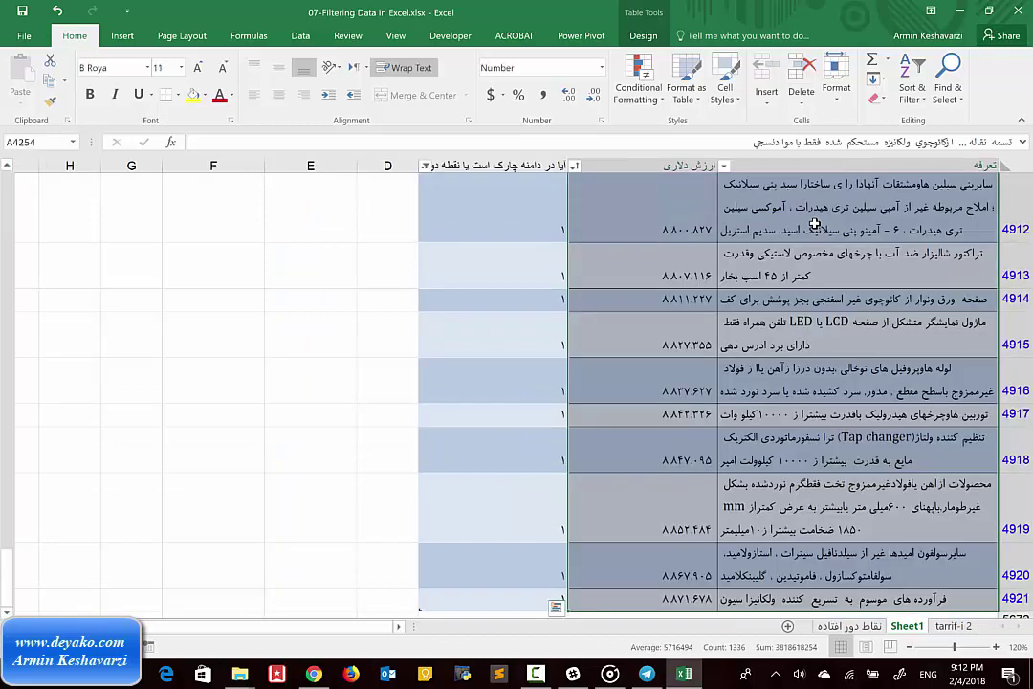
{"action": "key", "text": "ctrl+c"}
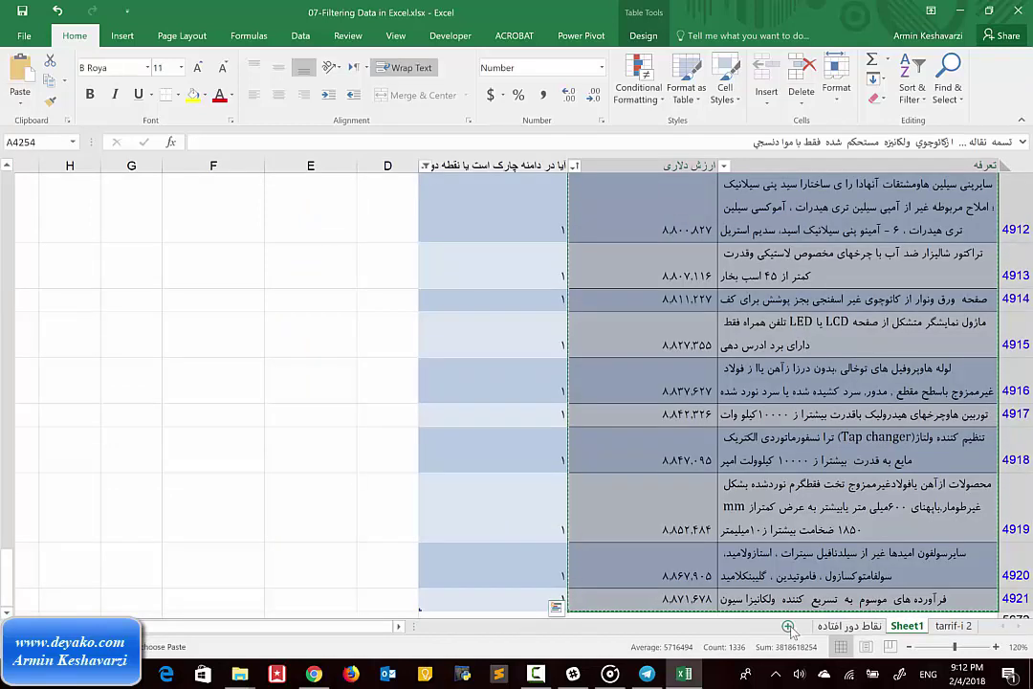
Add a new worksheet with a right-to-left layout.
{"action": "left_click", "coordinate": [788, 626]}
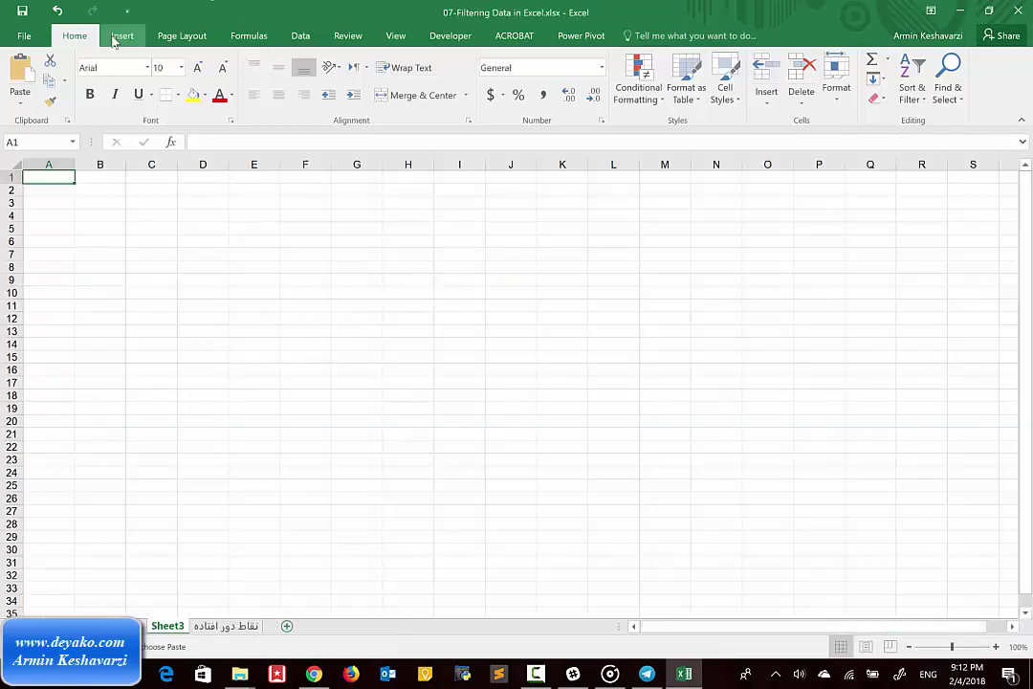
{"action": "left_click", "coordinate": [186, 38]}
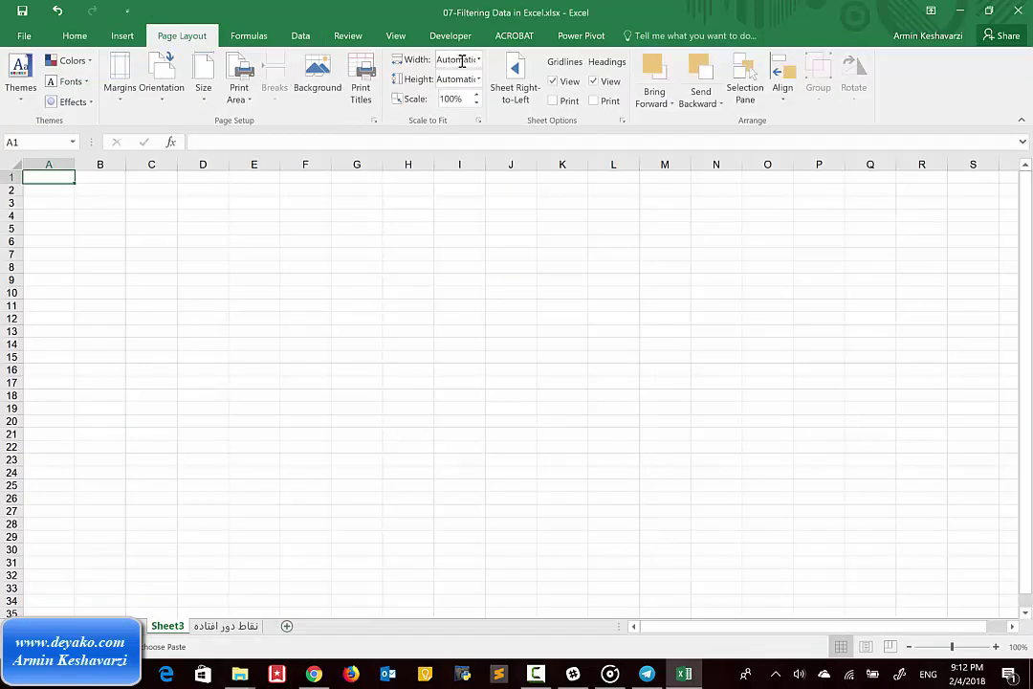
{"action": "left_click", "coordinate": [516, 82]}
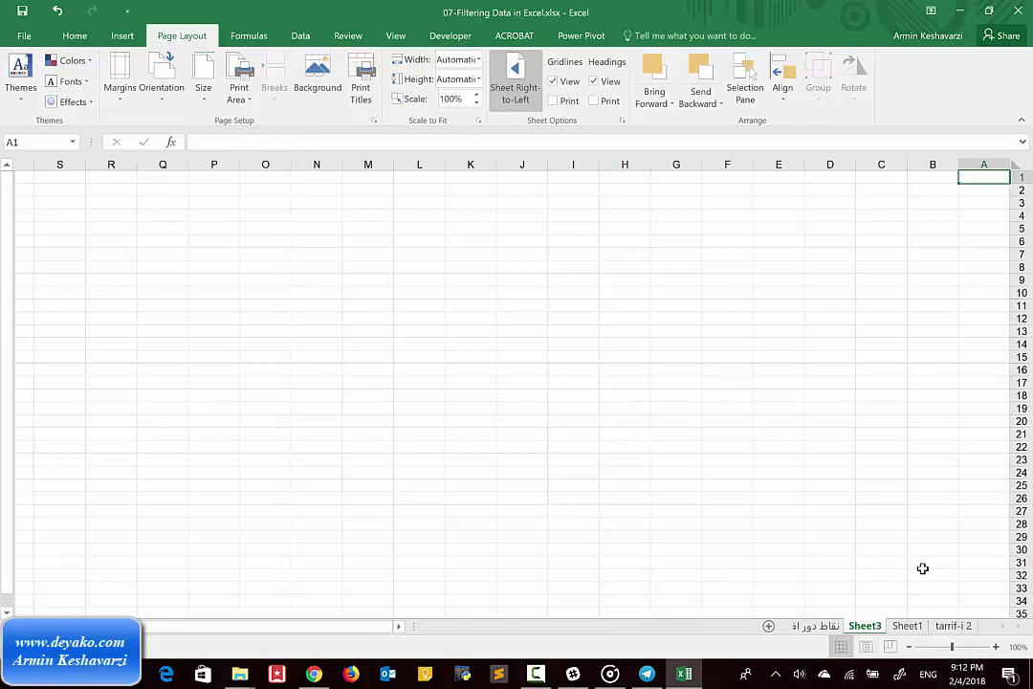
Rename the new sheet to 'درون دامنه'.
{"action": "double_click", "coordinate": [863, 626]}
{"action": "type", "text": "m"}
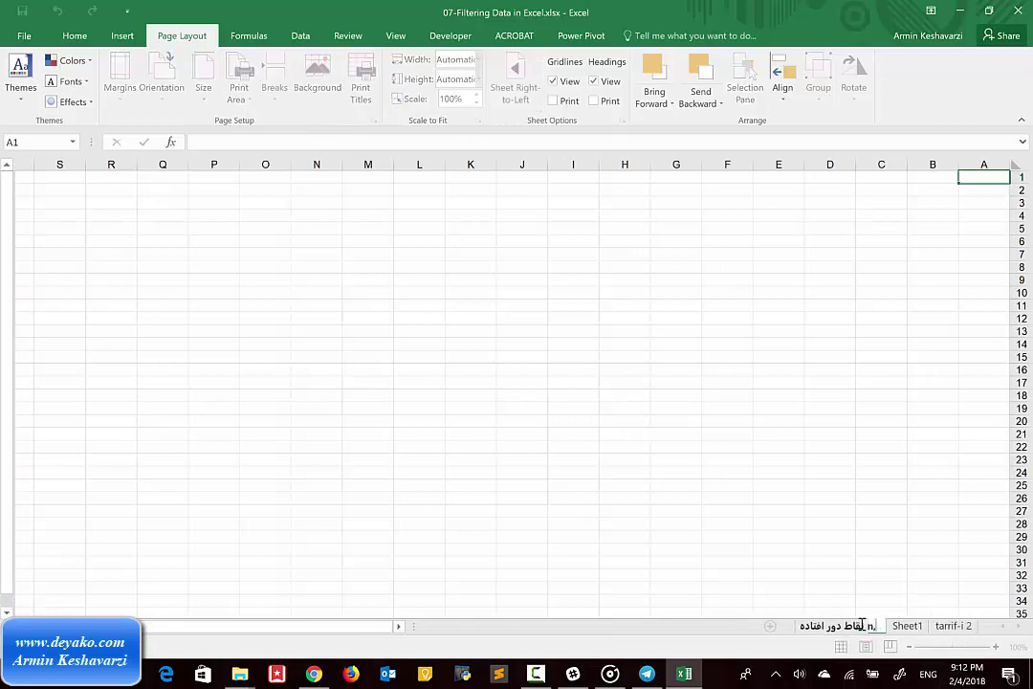
{"action": "key", "text": "BackSpace"}
{"action": "key", "text": "alt+shift"}
{"action": "type", "text": "درو"}
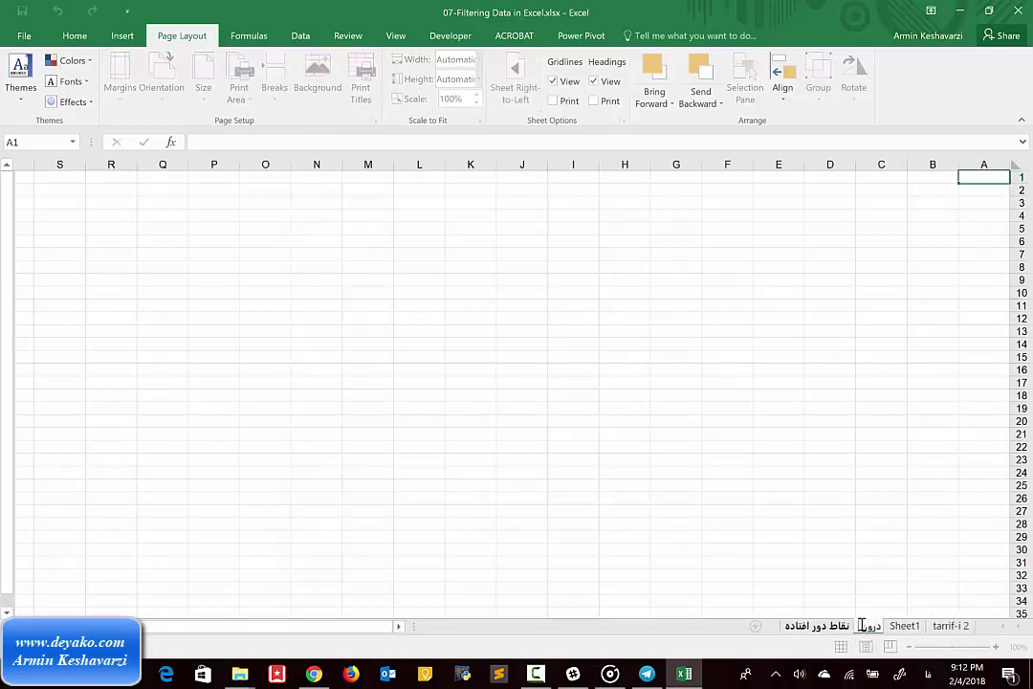
{"action": "type", "text": "ن دامنه"}
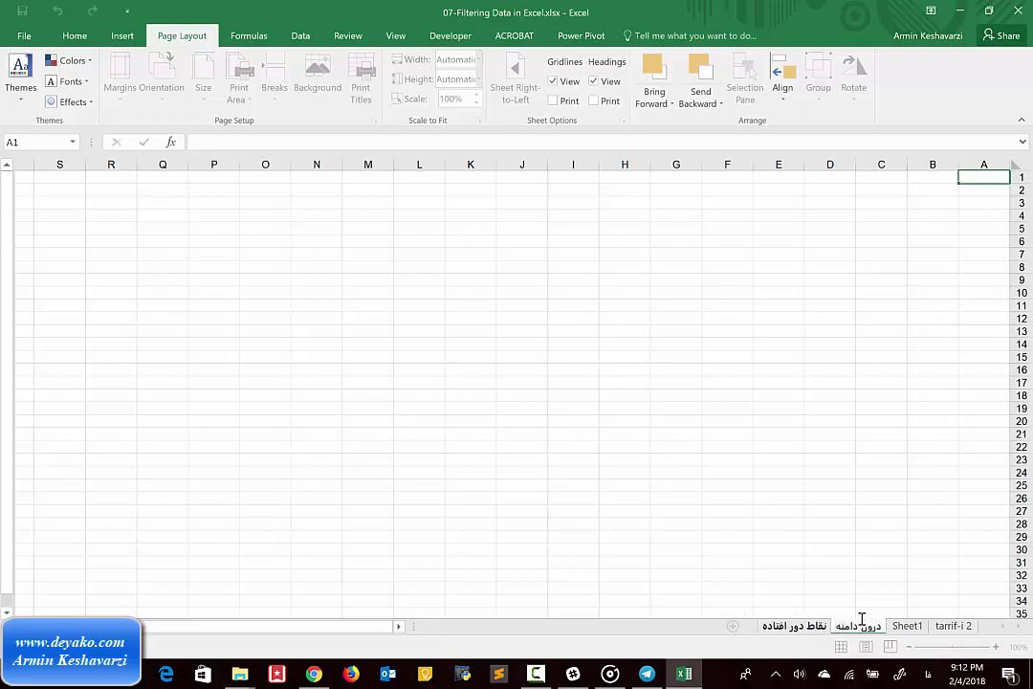
{"action": "left_click", "coordinate": [921, 343]}
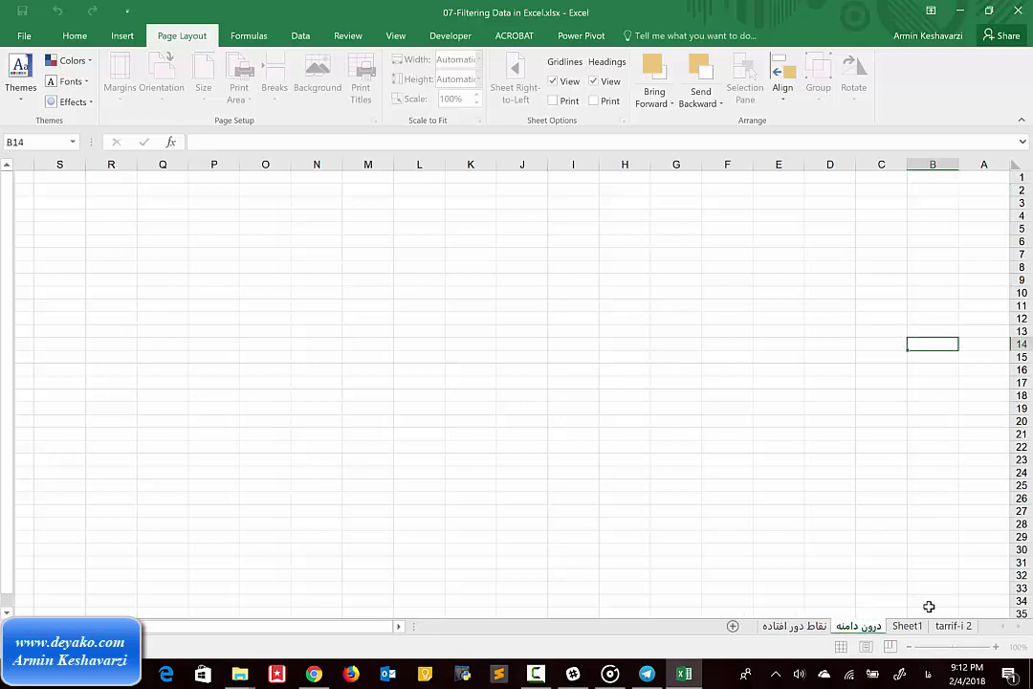
Check the نقاط دور افتاده sheet and Sheet1, then return to درون دامنه at cell A2.
{"action": "left_click", "coordinate": [794, 626]}
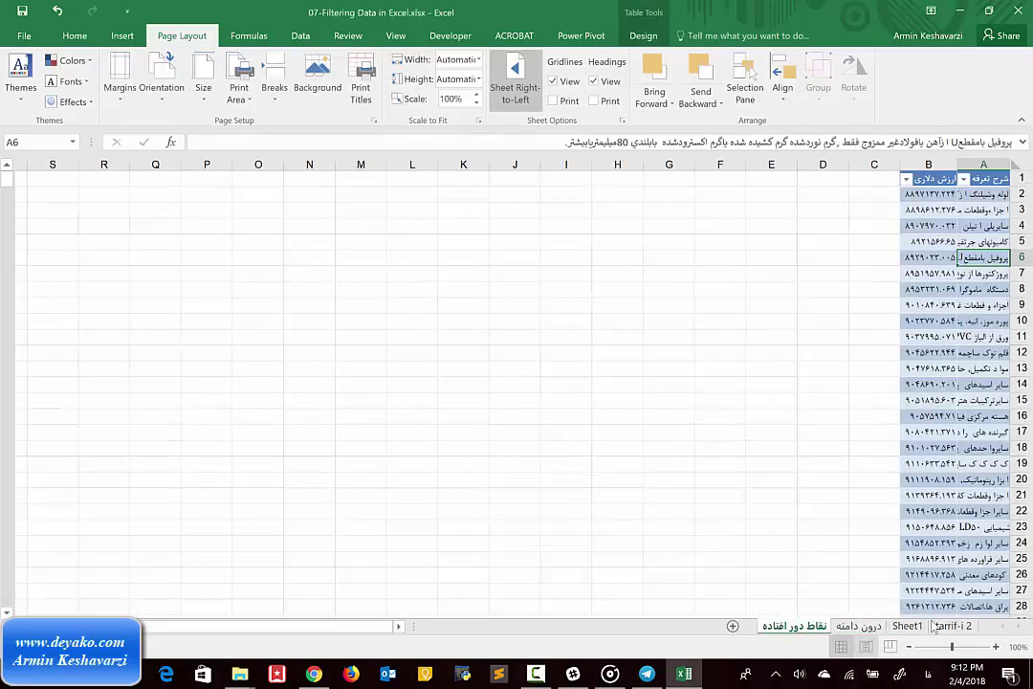
{"action": "left_click", "coordinate": [906, 626]}
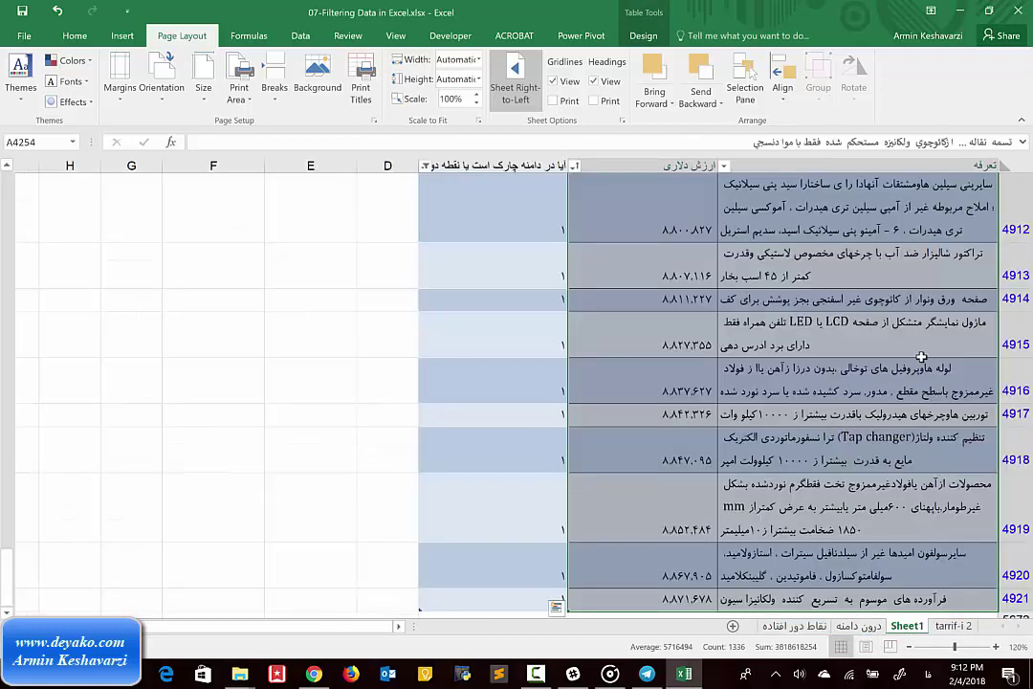
{"action": "key", "text": "ctrl+Page_Down"}
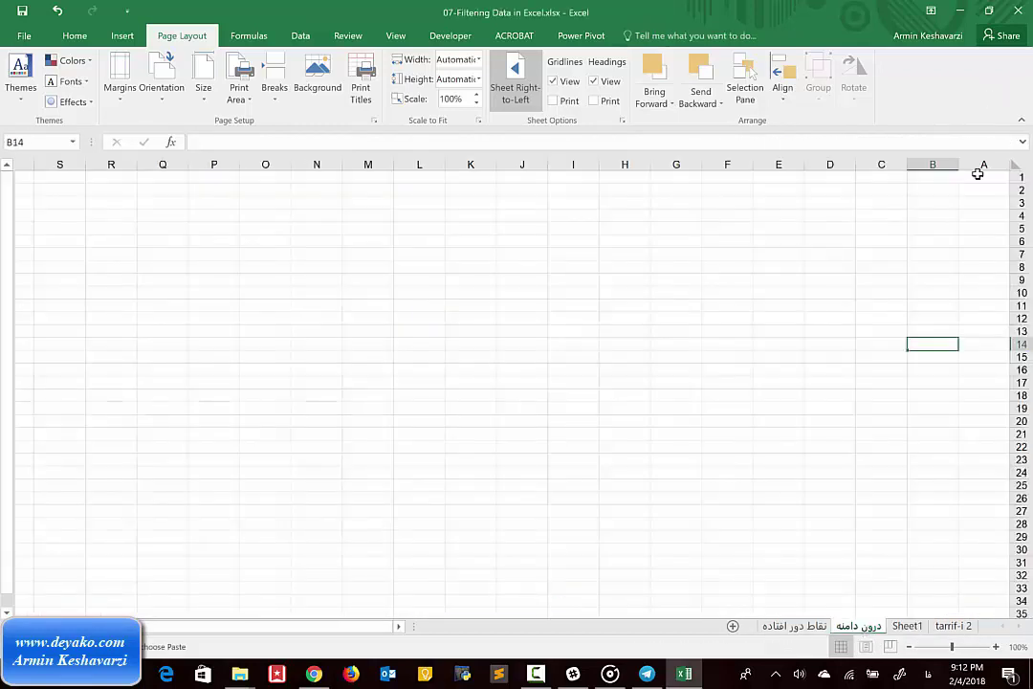
{"action": "left_click", "coordinate": [984, 188]}
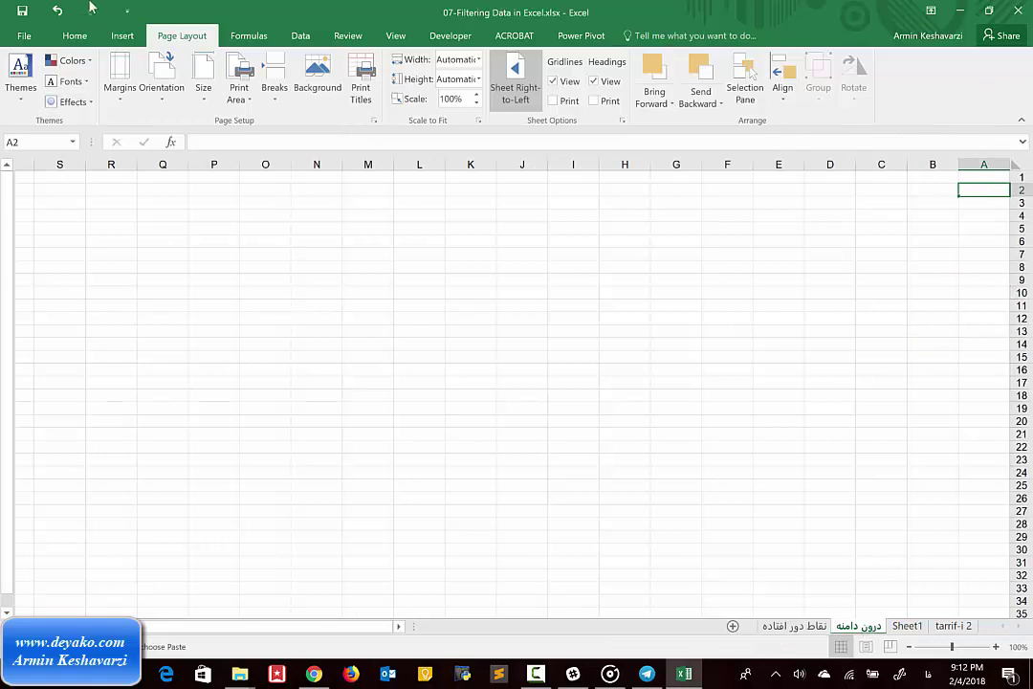
Paste the copied in-range tariff rows starting at cell A2.
{"action": "left_click", "coordinate": [75, 35]}
{"action": "left_click", "coordinate": [21, 99]}
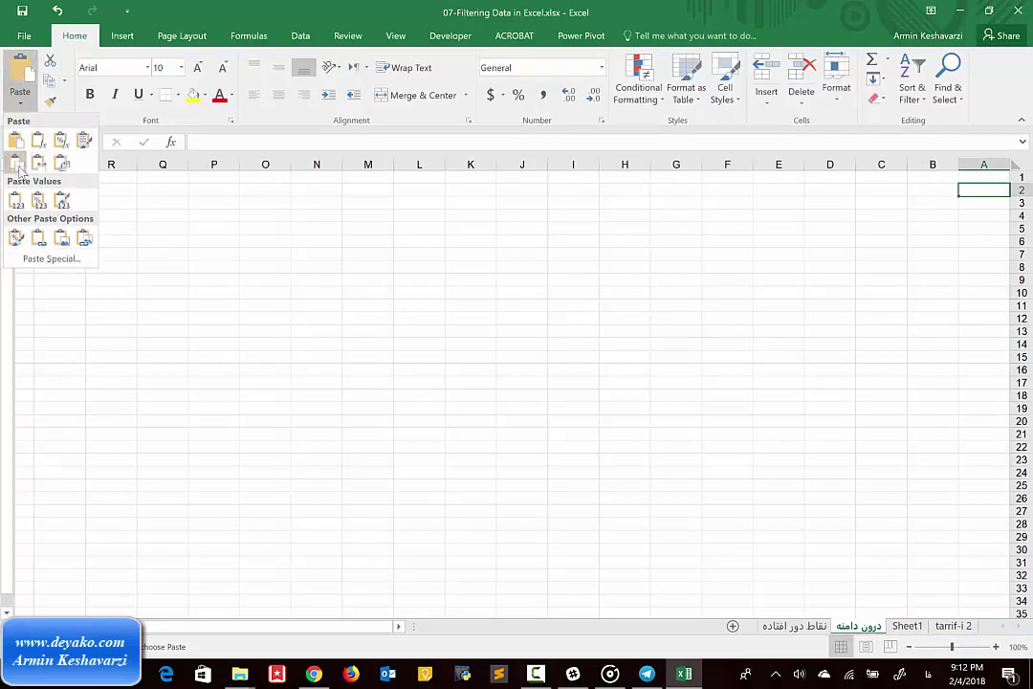
{"action": "left_click", "coordinate": [17, 166]}
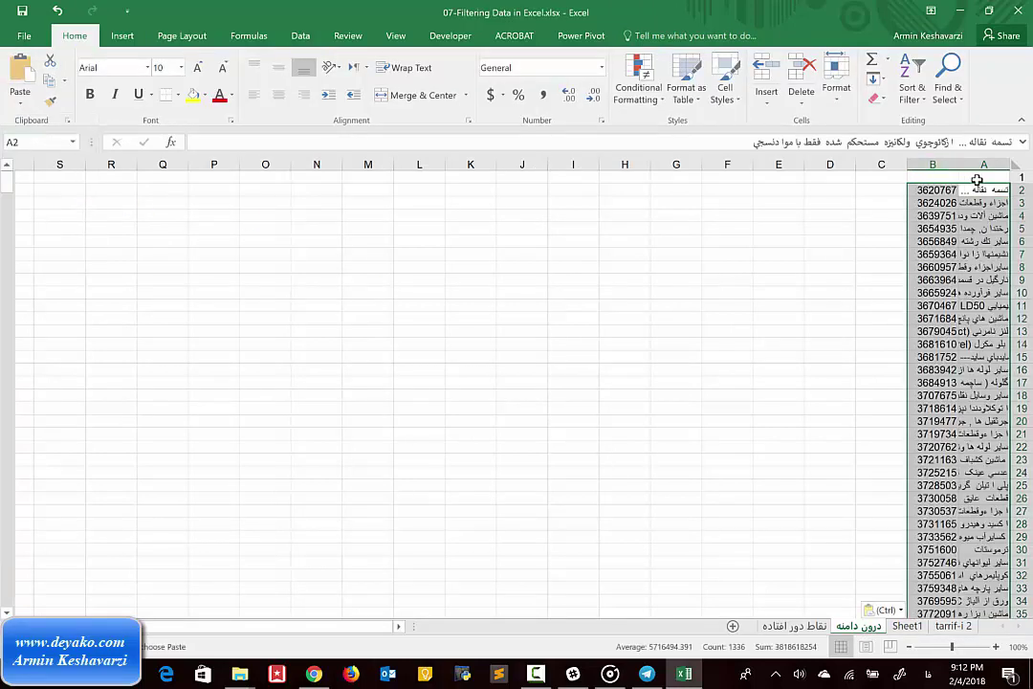
Add the headers 'شرح تعرفه' in A1 and 'ارزش دلاری' in B1.
{"action": "left_click", "coordinate": [976, 180]}
{"action": "type", "text": "شرح تعرف"}
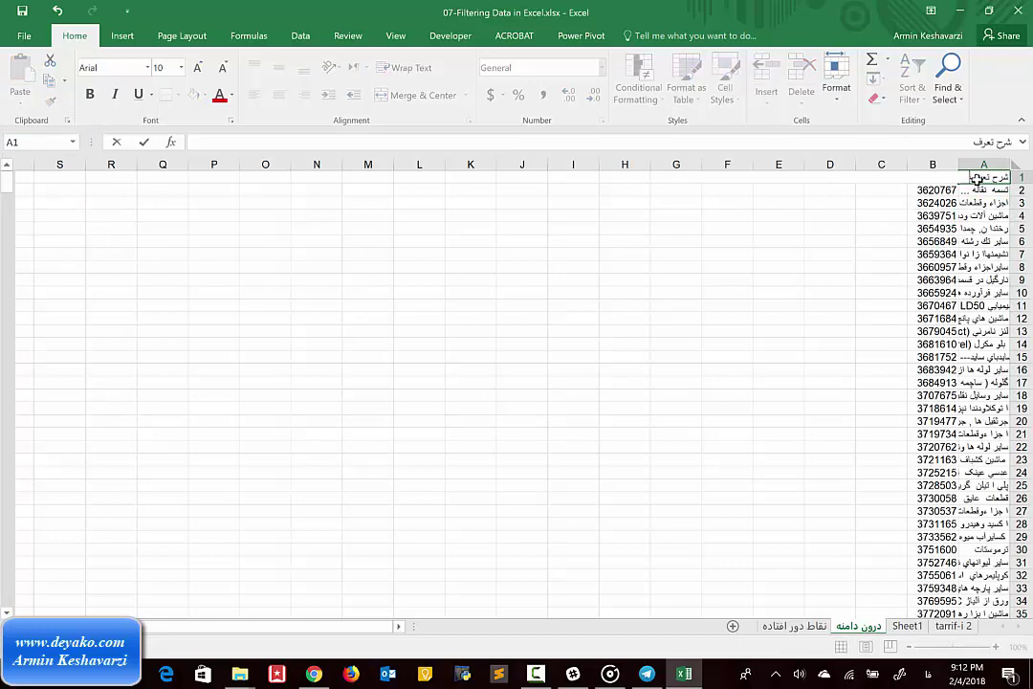
{"action": "key", "text": "Return"}
{"action": "key", "text": "Up"}
{"action": "key", "text": "Left"}
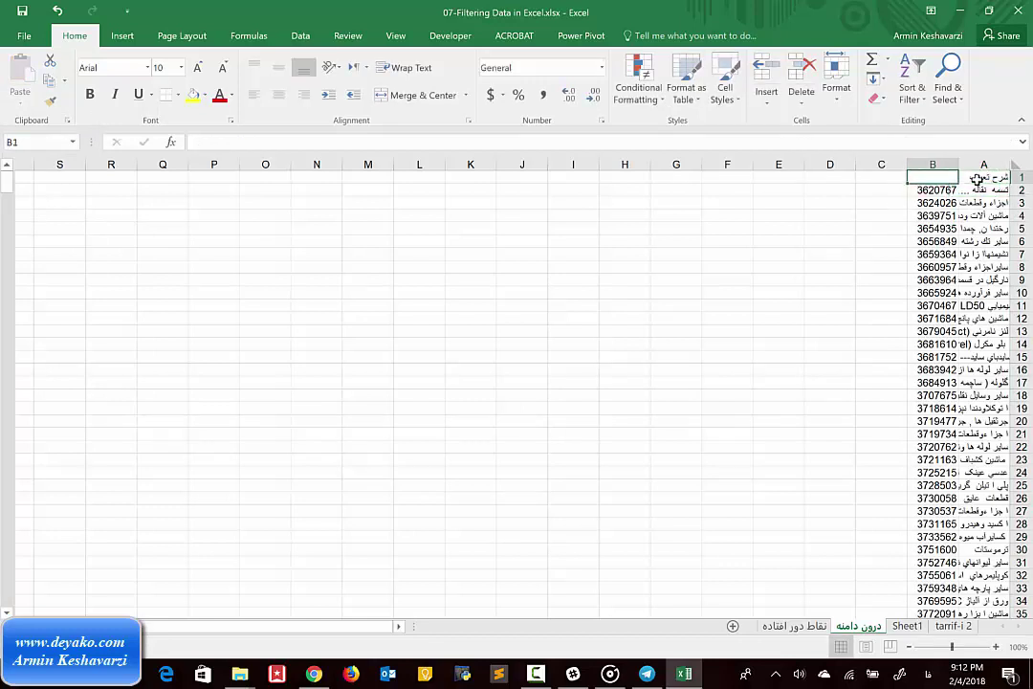
{"action": "type", "text": "ارزش دلار"}
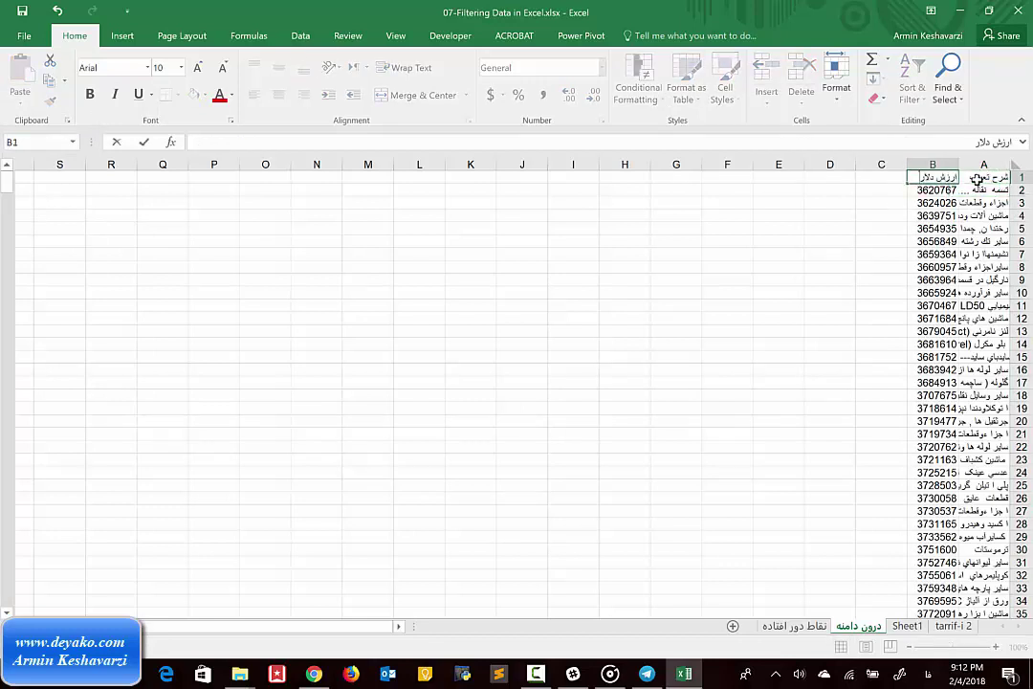
{"action": "type", "text": "ی"}
{"action": "key", "text": "Return"}
{"action": "key", "text": "Up"}
Select columns A and B from A1 down to the last data row.
{"action": "left_click", "coordinate": [976, 179]}
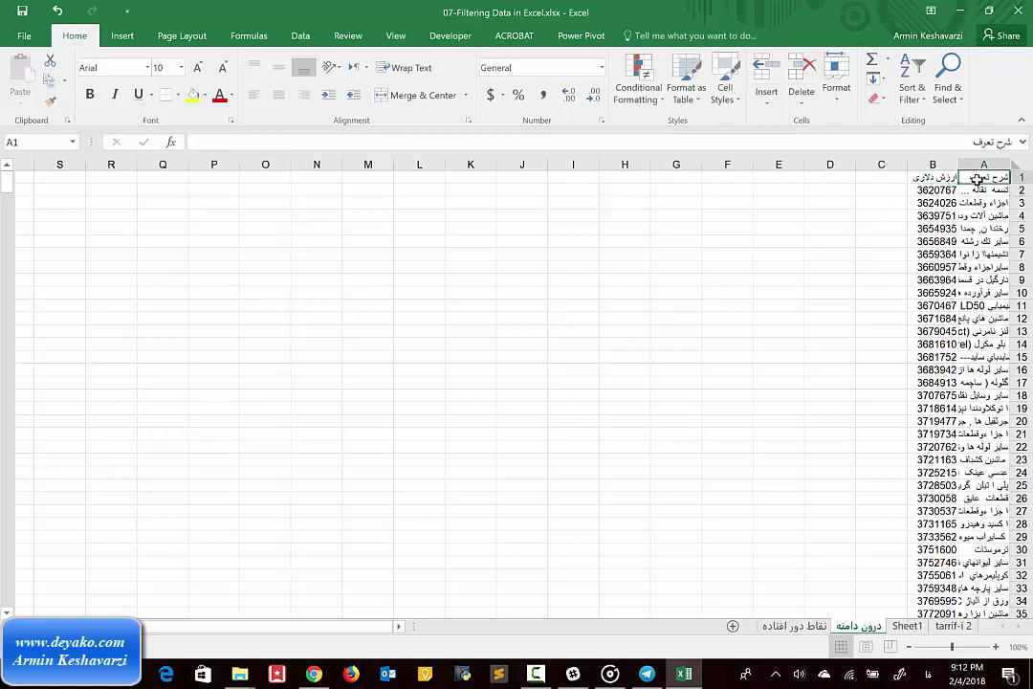
{"action": "left_click_drag", "start_coordinate": [976, 179], "coordinate": [947, 182]}
{"action": "key", "text": "ctrl+shift+Down"}
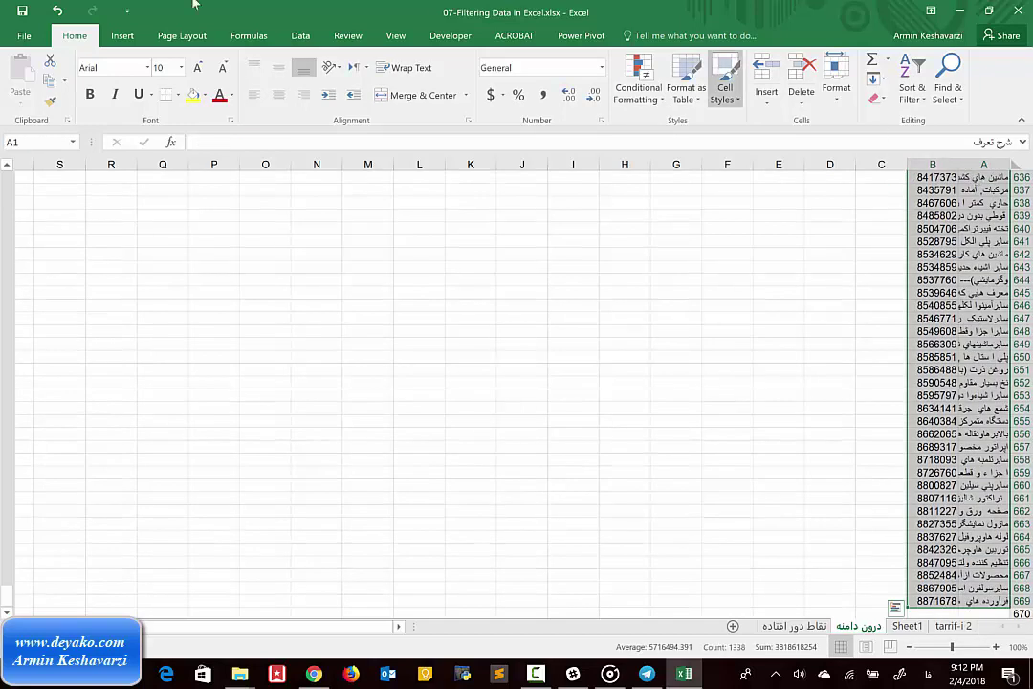
{"action": "left_click", "coordinate": [121, 35]}
Make A1:B669 into table Table3 and set its font to B Nazanin.
{"action": "left_click", "coordinate": [127, 82]}
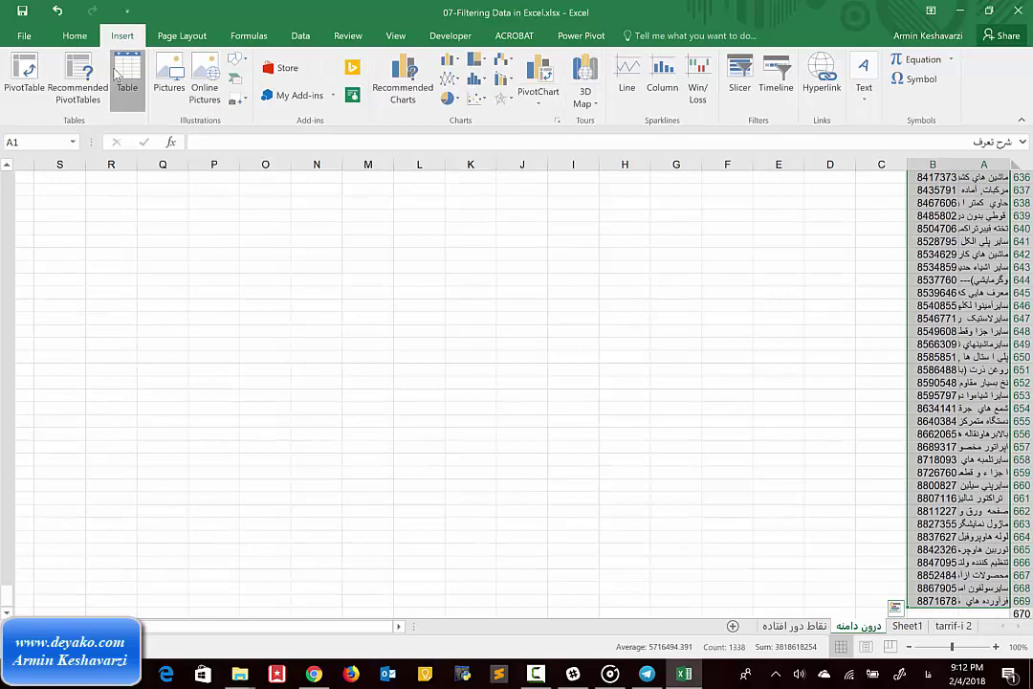
{"action": "left_click", "coordinate": [634, 226]}
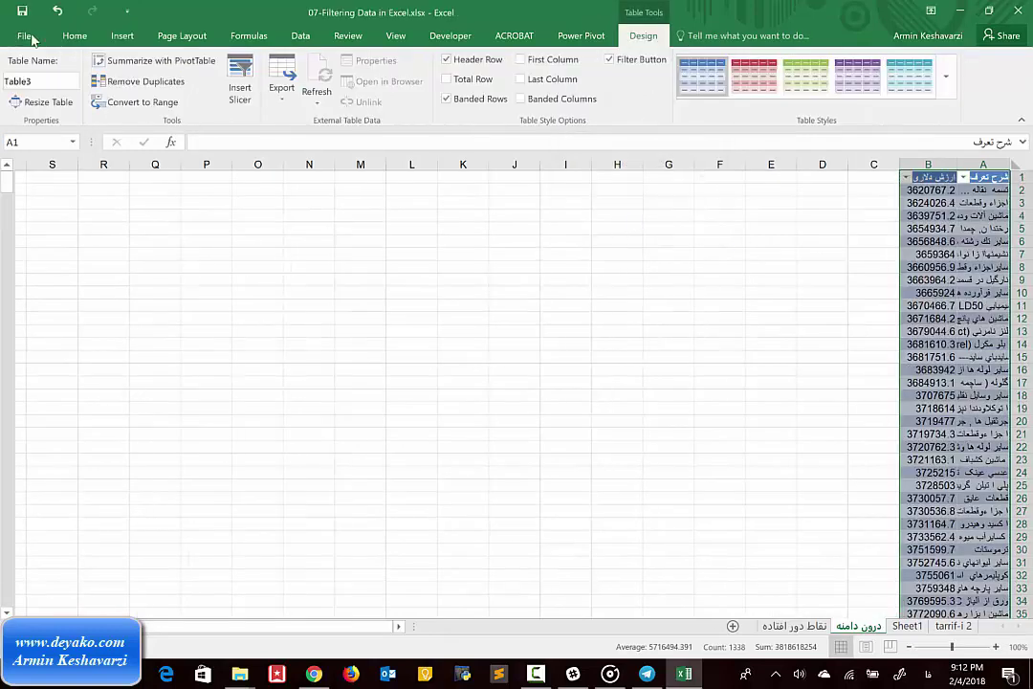
{"action": "left_click", "coordinate": [75, 36]}
{"action": "left_click", "coordinate": [91, 69]}
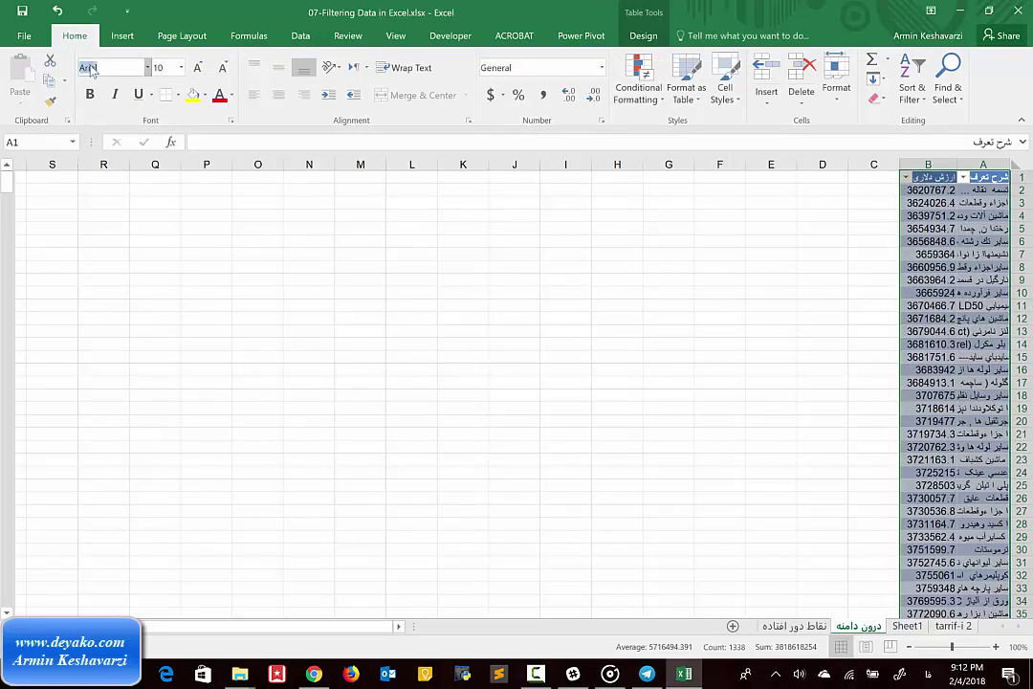
{"action": "type", "text": "B "}
{"action": "type", "text": "Nazanin"}
{"action": "key", "text": "Return"}
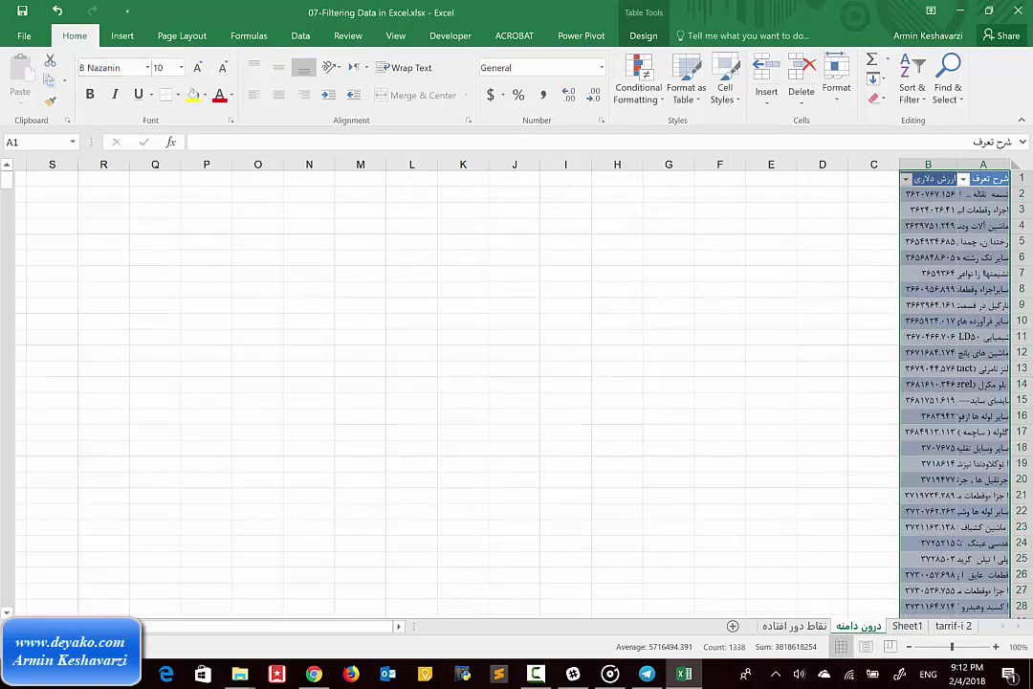
{"action": "left_click", "coordinate": [794, 626]}
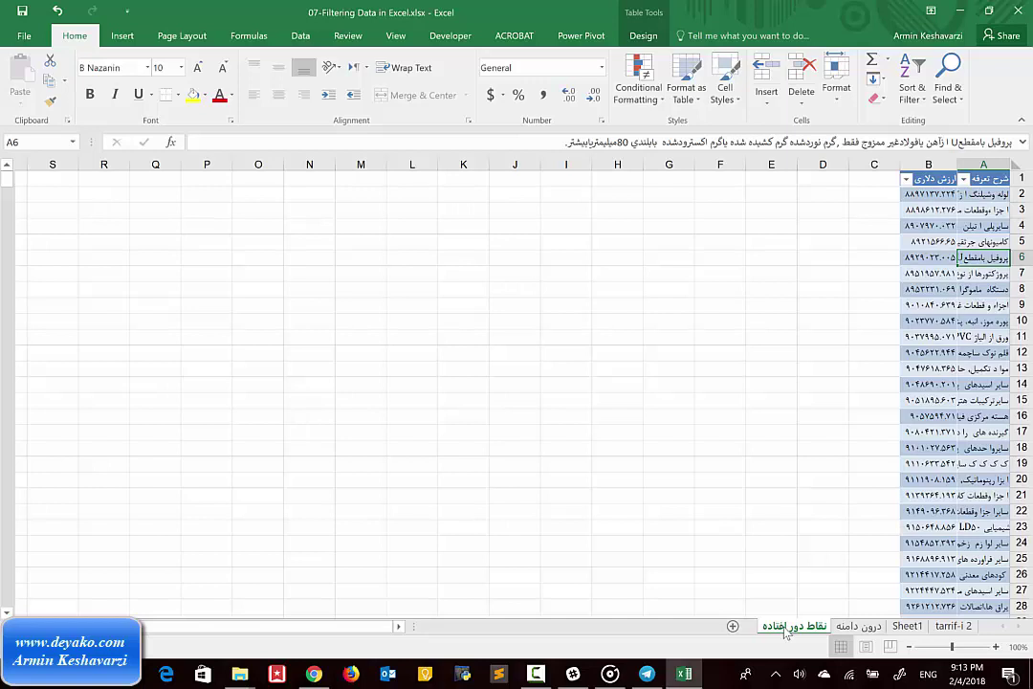
{"action": "left_click", "coordinate": [858, 626]}
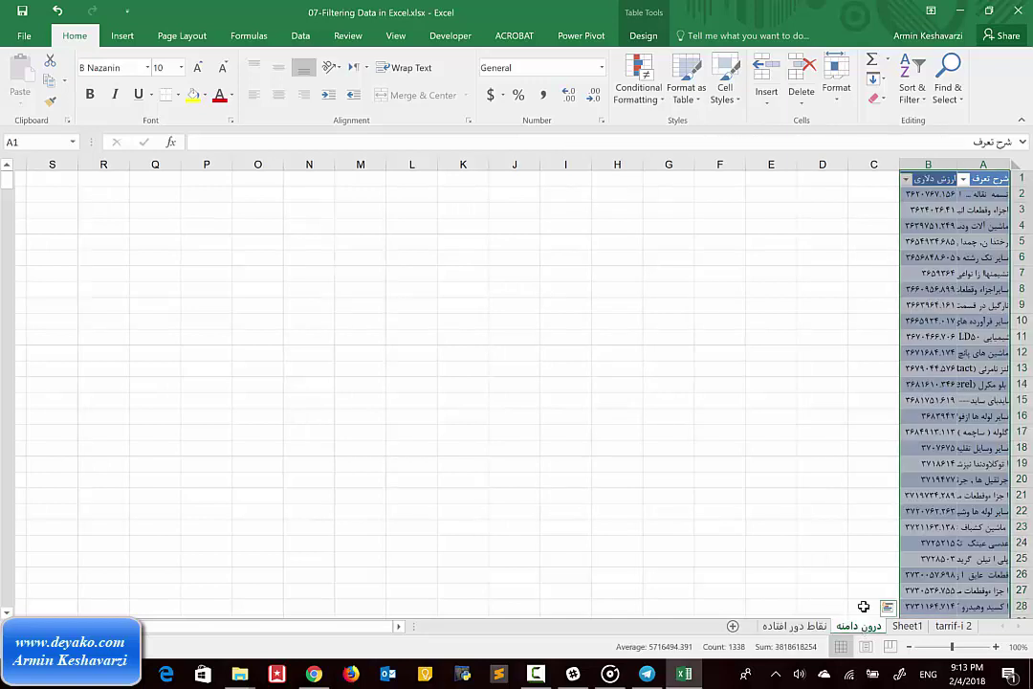
{"action": "left_click", "coordinate": [939, 399]}
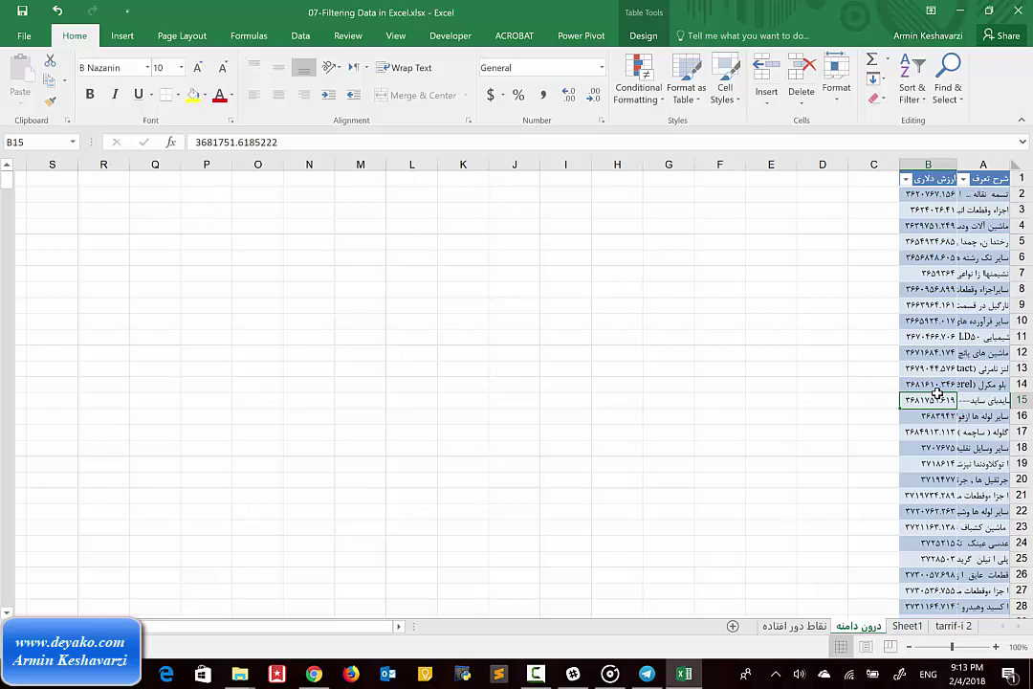
{"action": "left_click", "coordinate": [792, 625]}
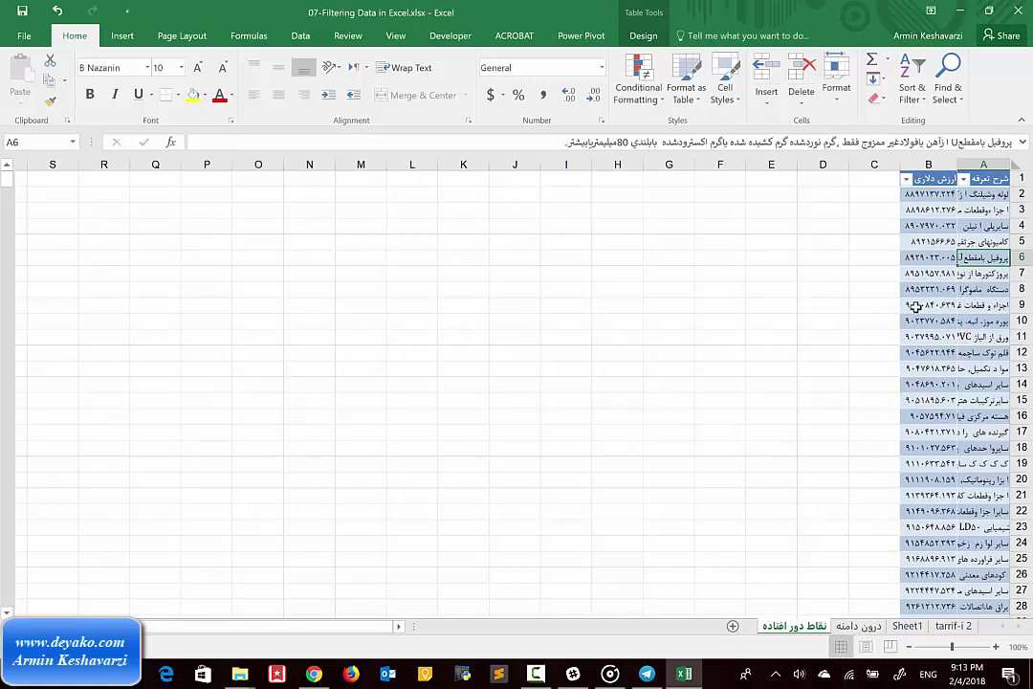
{"action": "left_click", "coordinate": [858, 625]}
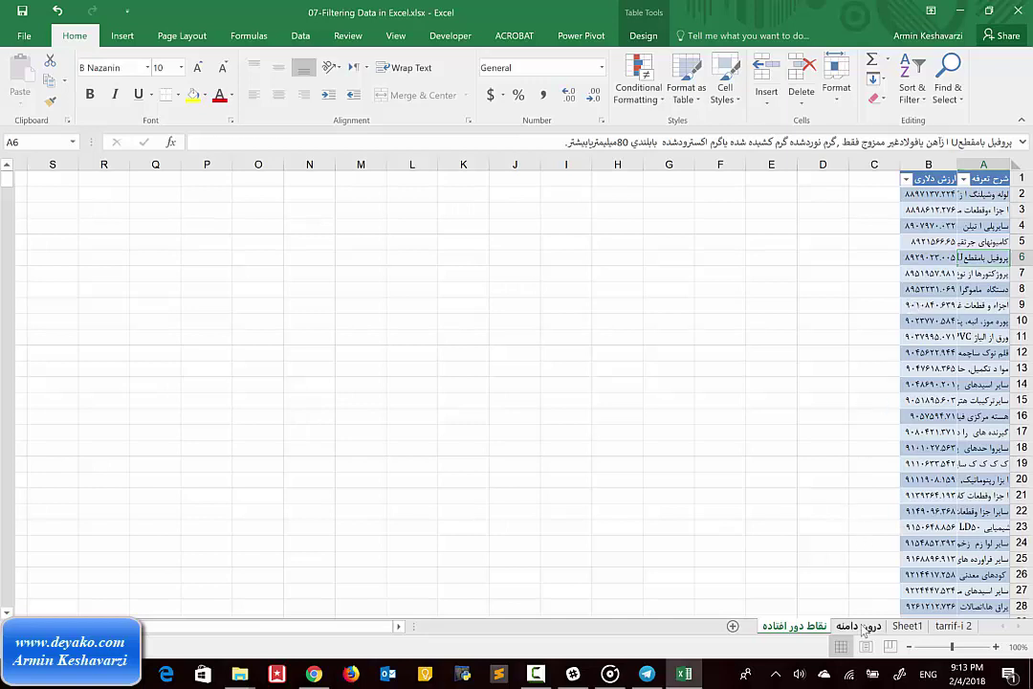
Insert a box-and-whisker chart of the table's dollar-value column.
{"action": "left_click", "coordinate": [929, 174]}
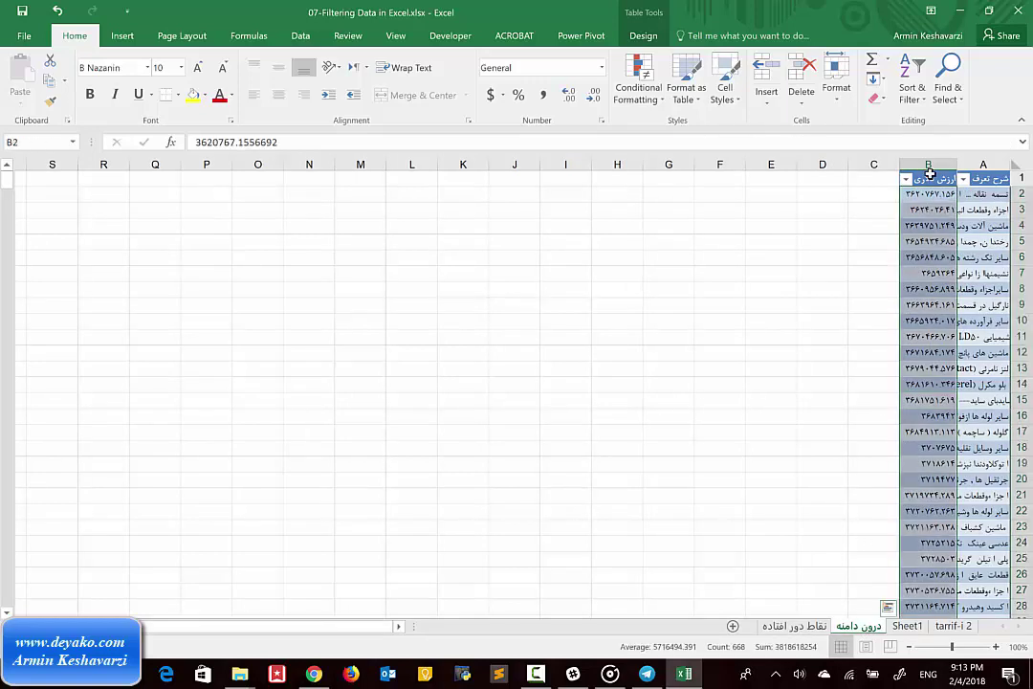
{"action": "left_click", "coordinate": [121, 36]}
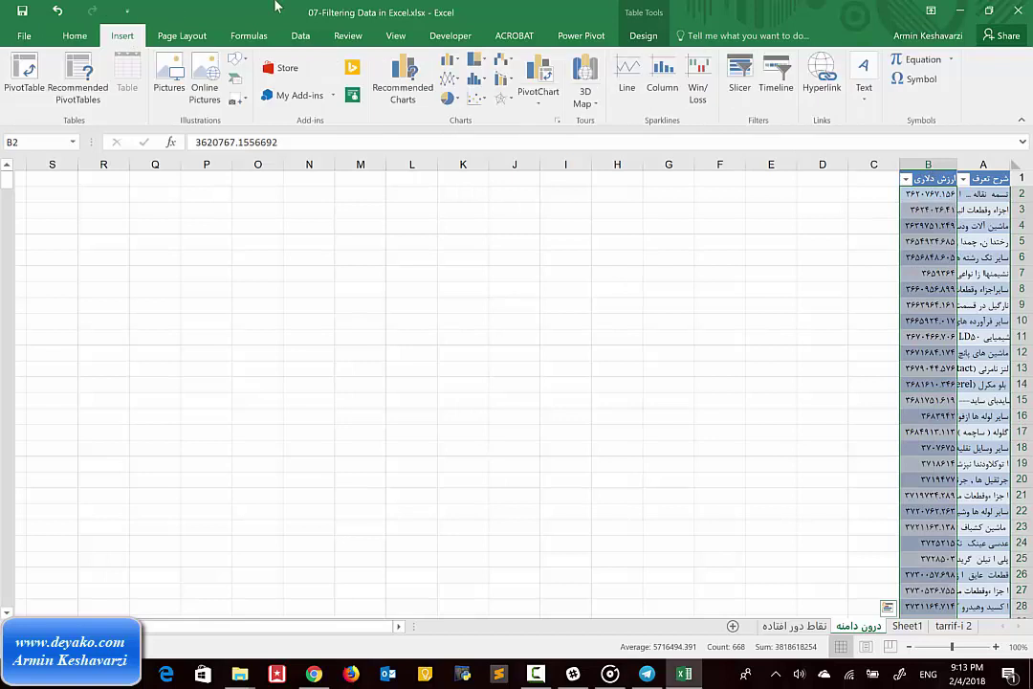
{"action": "left_click", "coordinate": [476, 79]}
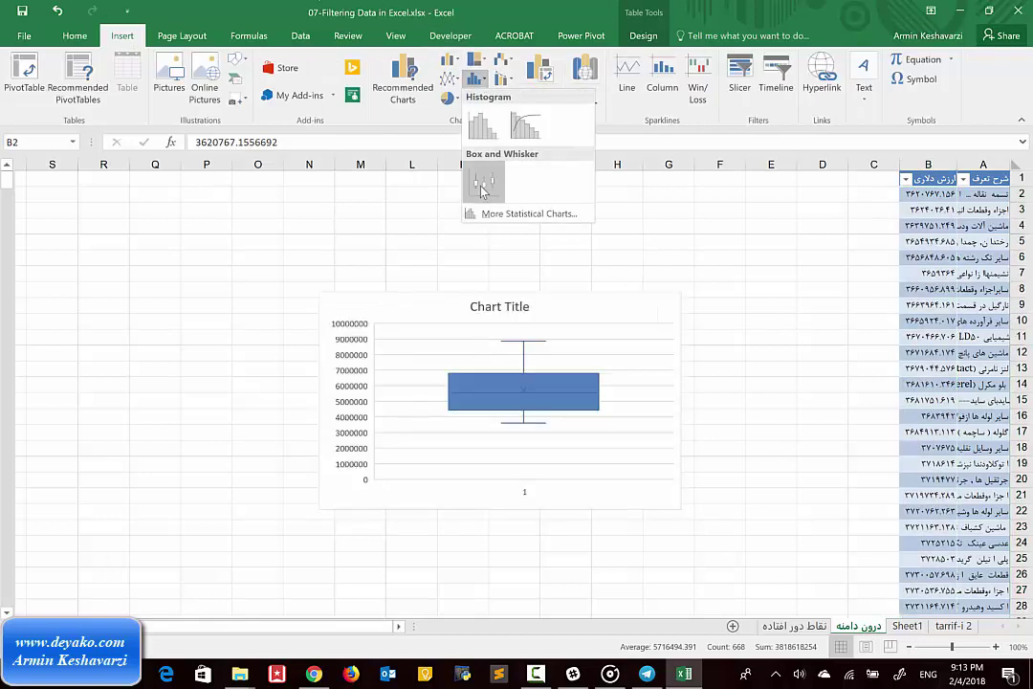
{"action": "left_click", "coordinate": [483, 184]}
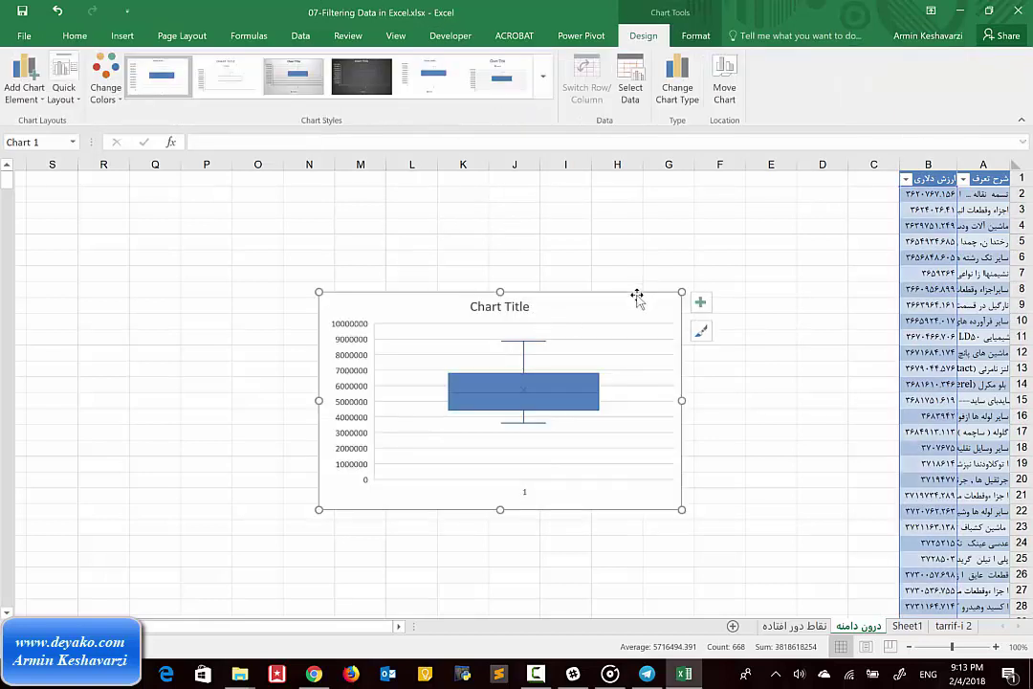
Move the chart beside the table and make it narrower and taller.
{"action": "left_click_drag", "start_coordinate": [706, 269], "coordinate": [818, 206]}
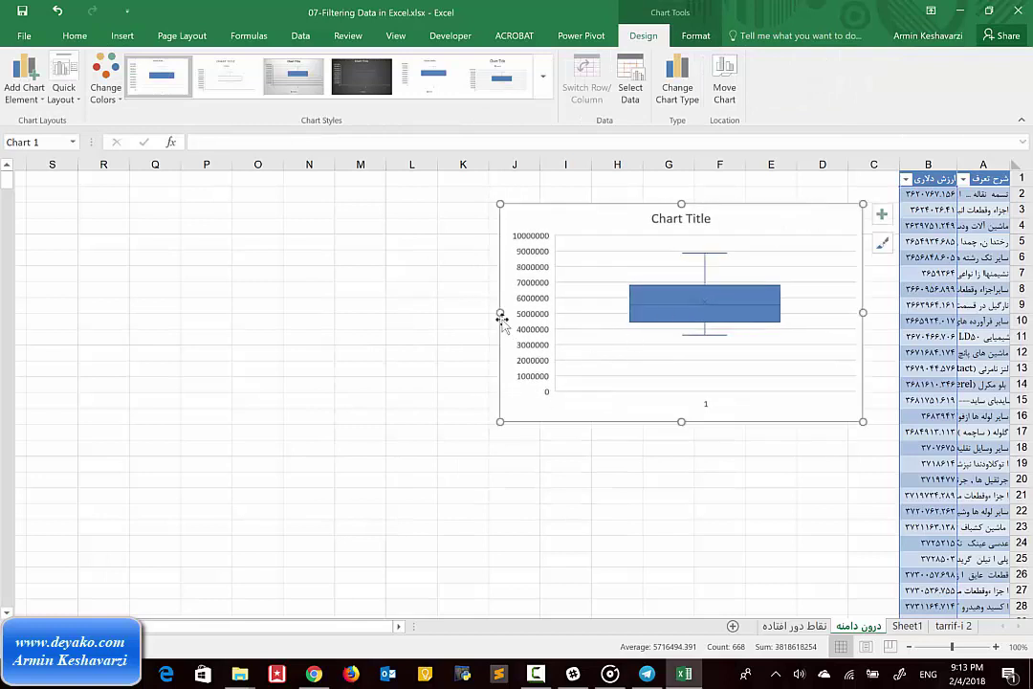
{"action": "left_click_drag", "start_coordinate": [499, 312], "coordinate": [677, 305]}
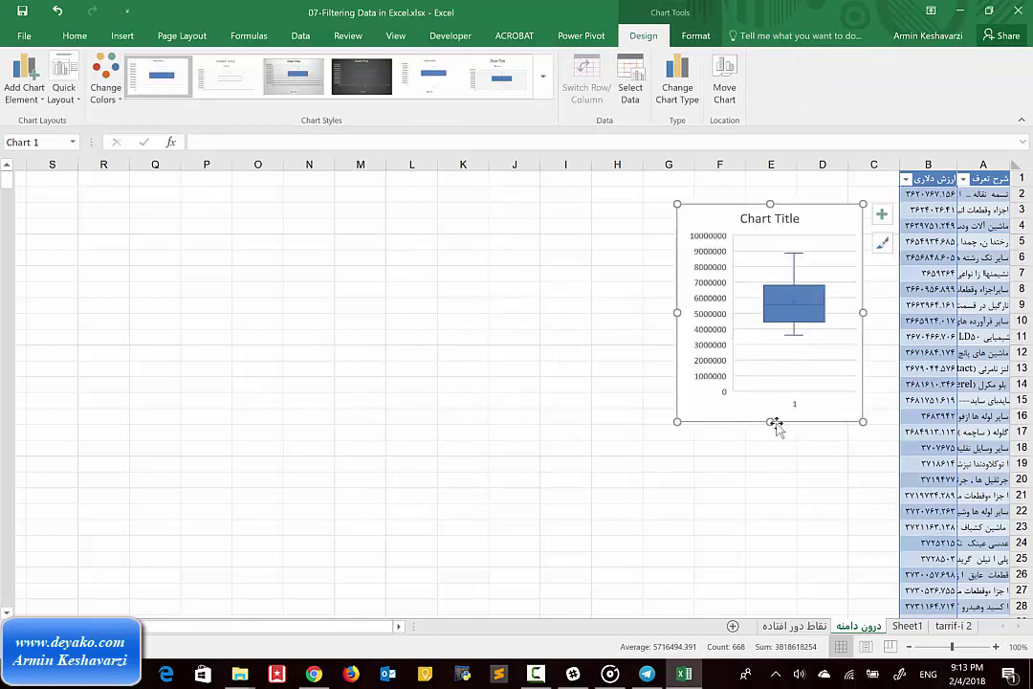
{"action": "left_click_drag", "start_coordinate": [770, 421], "coordinate": [764, 473]}
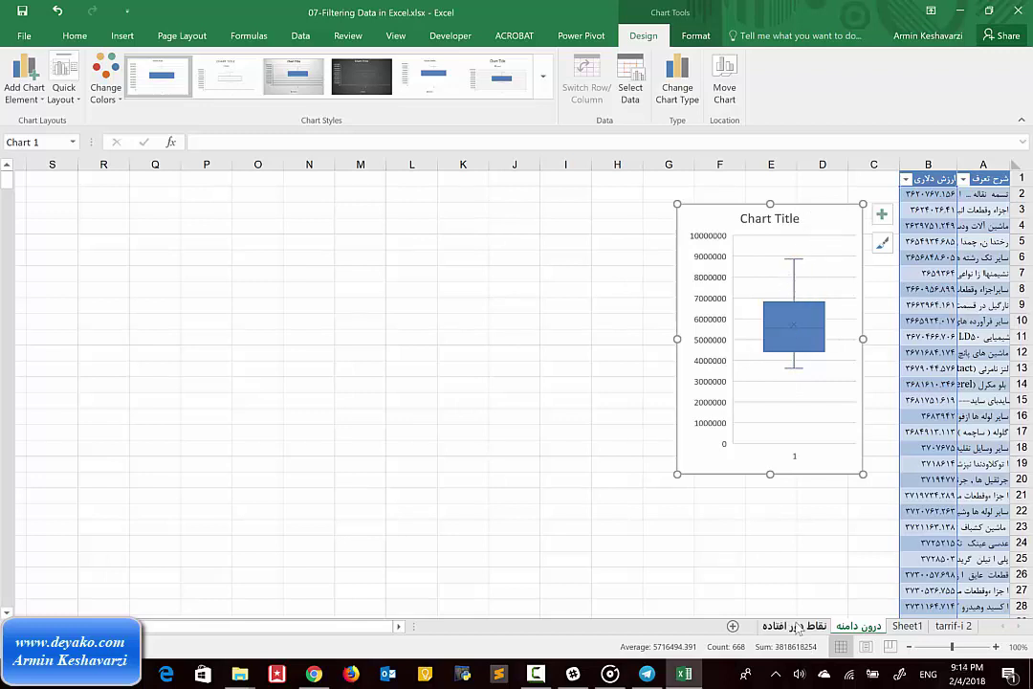
On the نقاط دور افتاده sheet, insert a box-and-whisker chart of the dollar values.
{"action": "key", "text": "ctrl+Page_Down"}
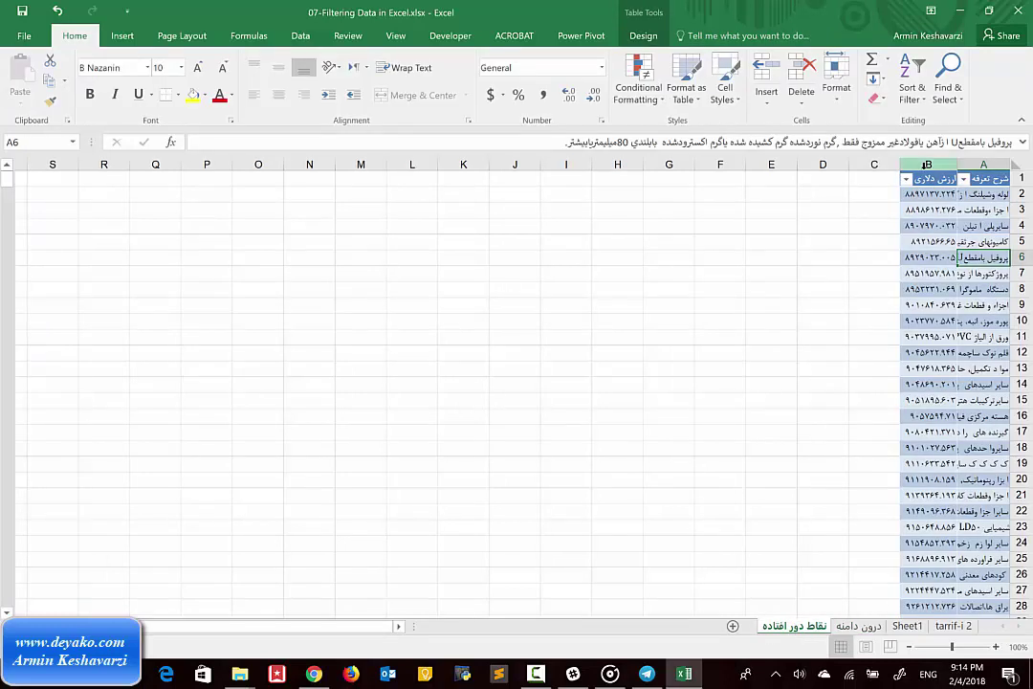
{"action": "left_click", "coordinate": [921, 174]}
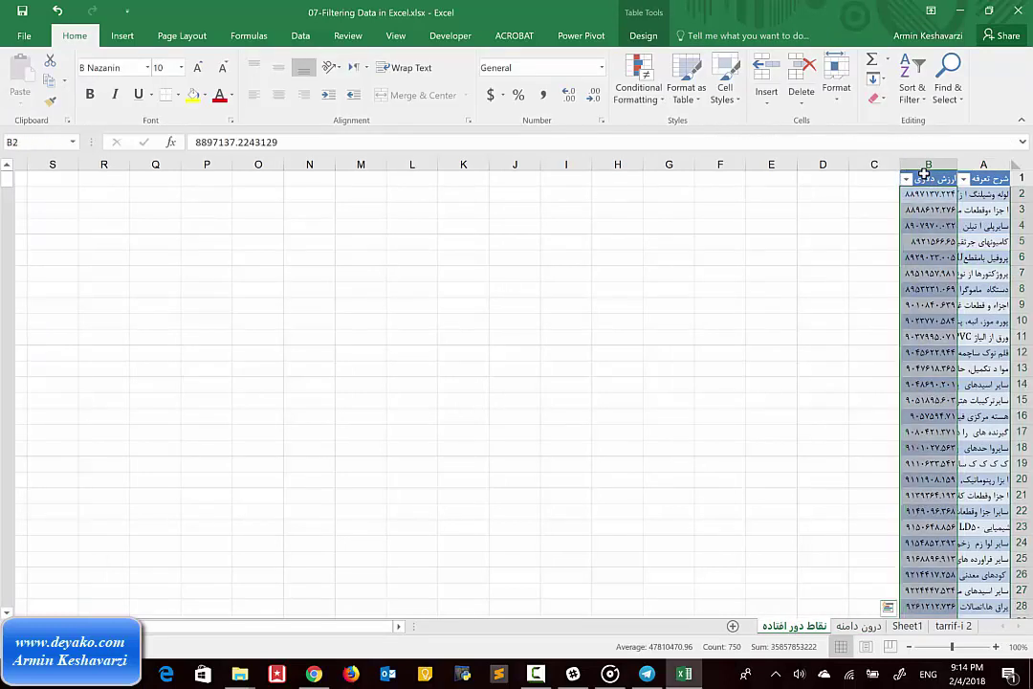
{"action": "left_click", "coordinate": [122, 36]}
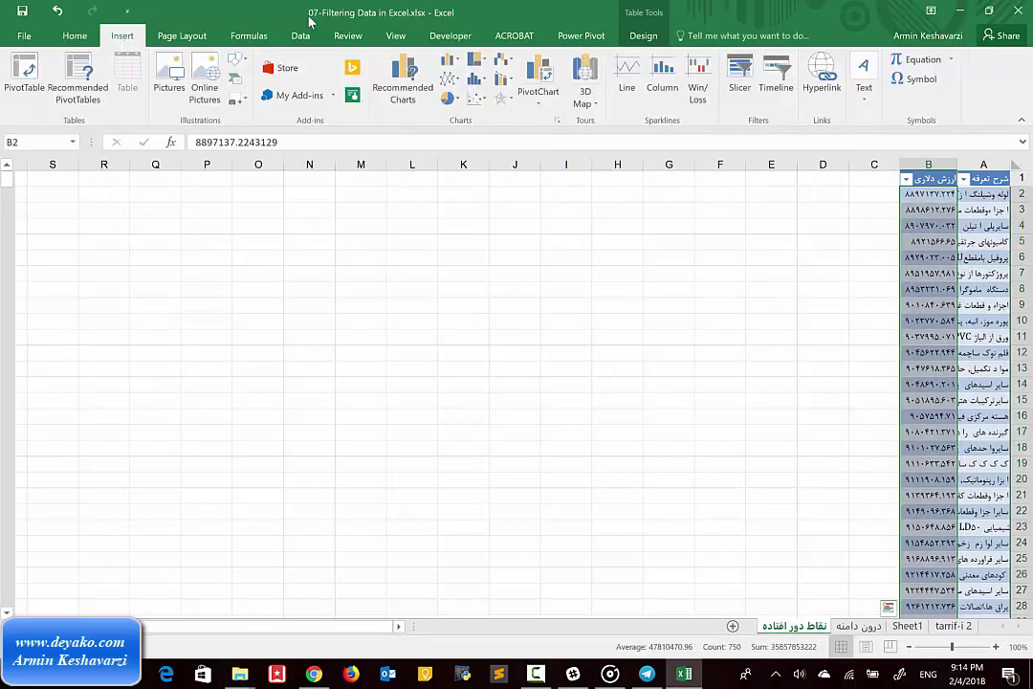
{"action": "left_click", "coordinate": [483, 82]}
{"action": "left_click", "coordinate": [485, 184]}
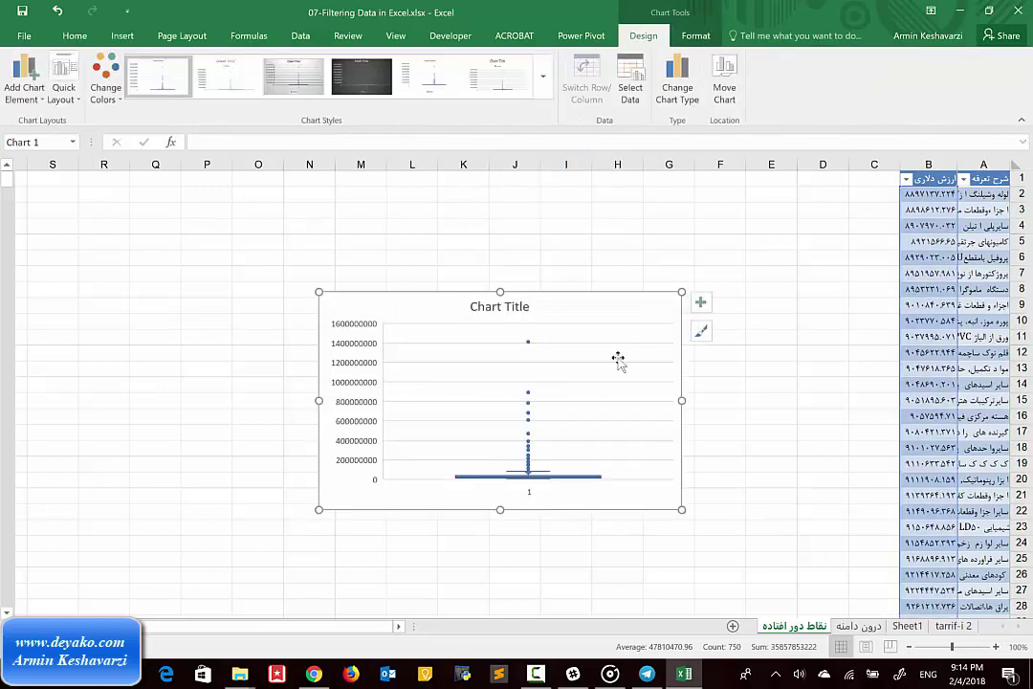
Move the chart beside the table, narrow it and stretch it much taller.
{"action": "mouse_move", "coordinate": [626, 292]}
{"action": "left_mouse_down"}
{"action": "mouse_move", "coordinate": [699, 202]}
{"action": "mouse_move", "coordinate": [691, 221]}
{"action": "left_mouse_up"}
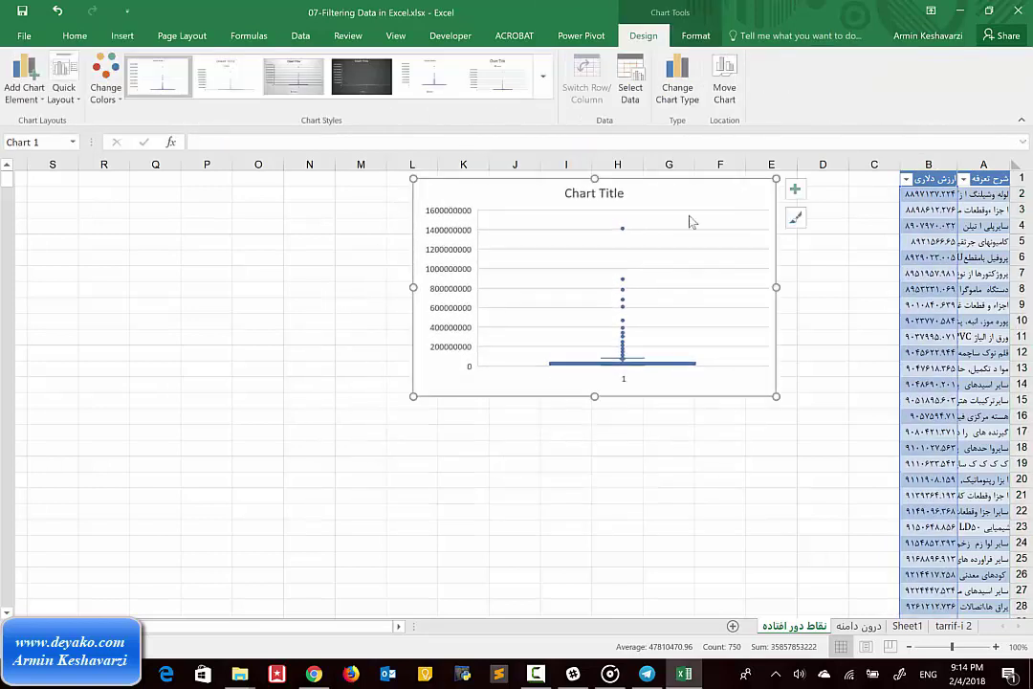
{"action": "left_click_drag", "start_coordinate": [411, 287], "coordinate": [572, 288]}
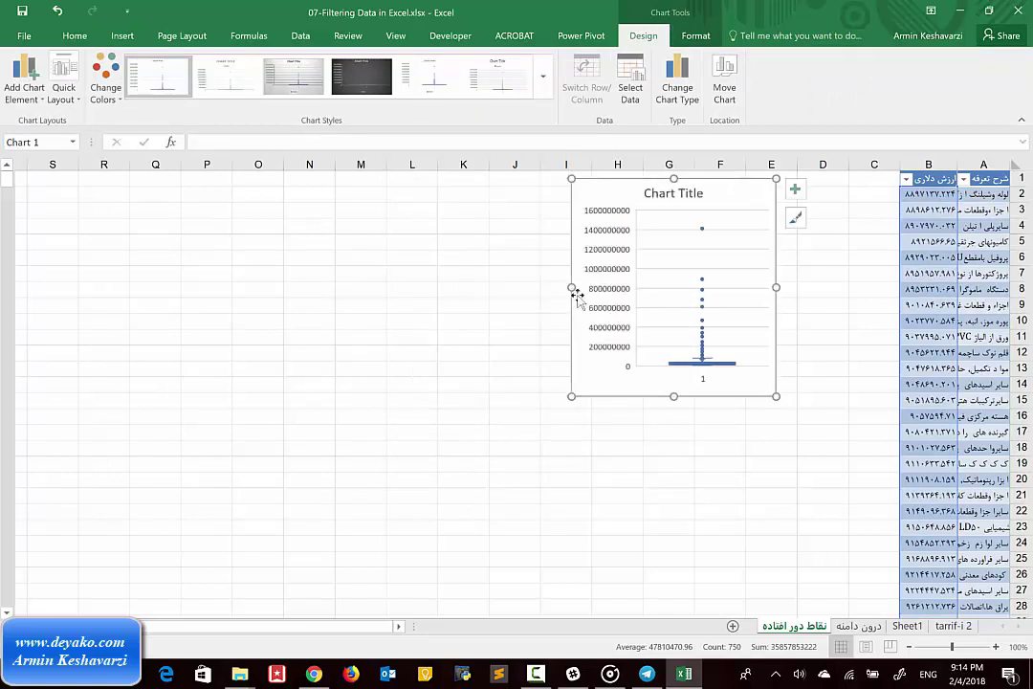
{"action": "left_click_drag", "start_coordinate": [674, 398], "coordinate": [678, 565]}
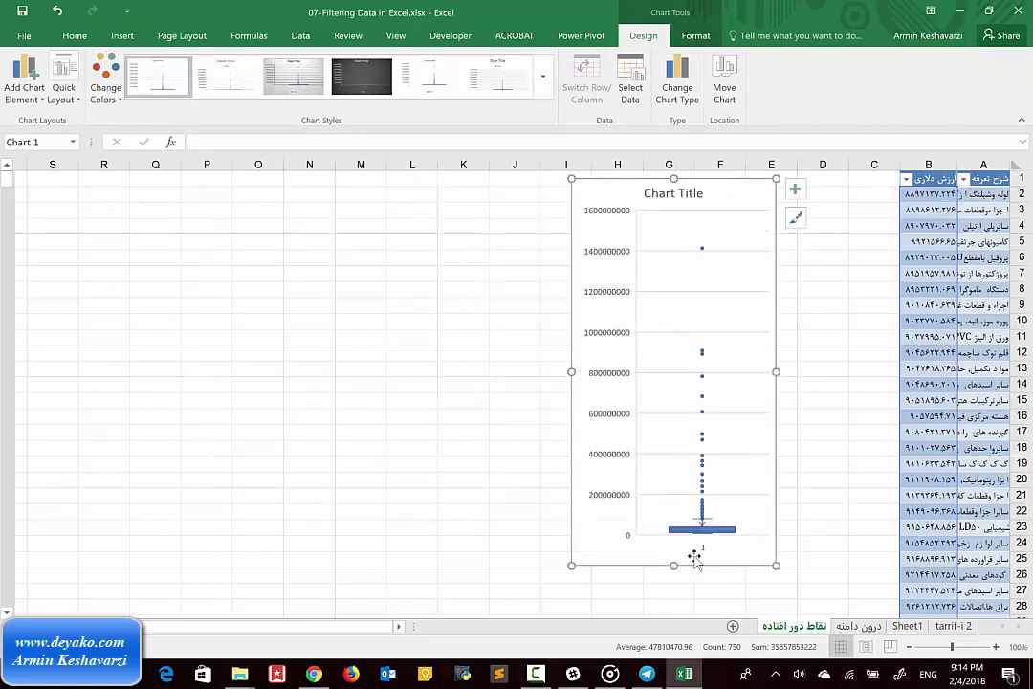
{"action": "scroll", "coordinate": [692, 555], "scroll_direction": "down", "scroll_amount": 2}
{"action": "left_click_drag", "start_coordinate": [675, 457], "coordinate": [666, 608]}
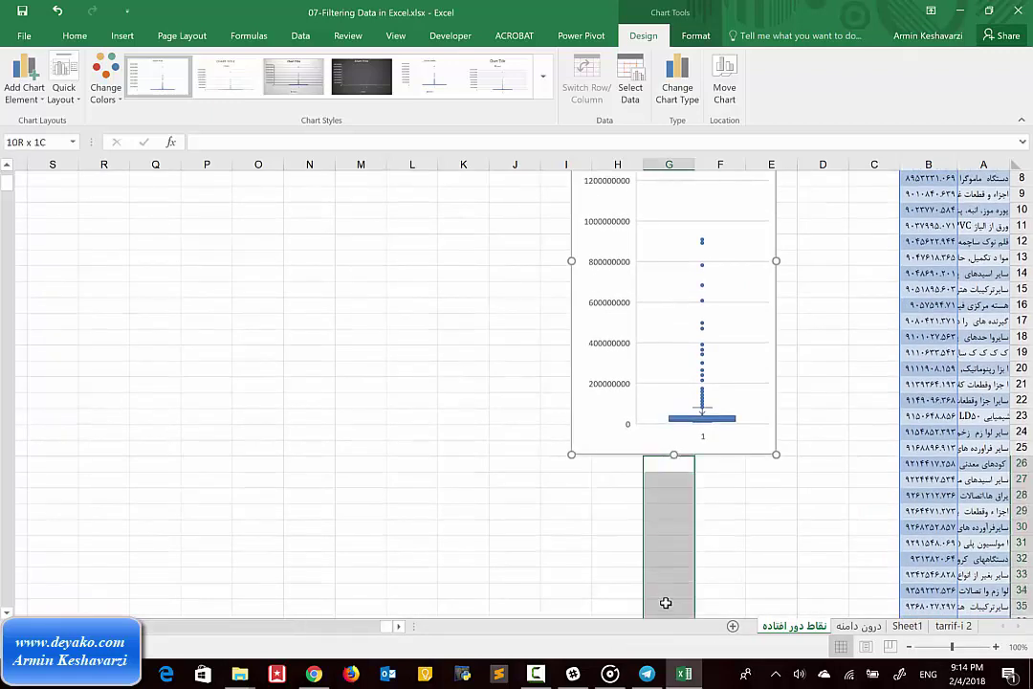
Lengthen the chart downward so outlier points spread up to about 1.4 billion.
{"action": "left_click", "coordinate": [672, 453]}
{"action": "left_click_drag", "start_coordinate": [672, 454], "coordinate": [680, 615]}
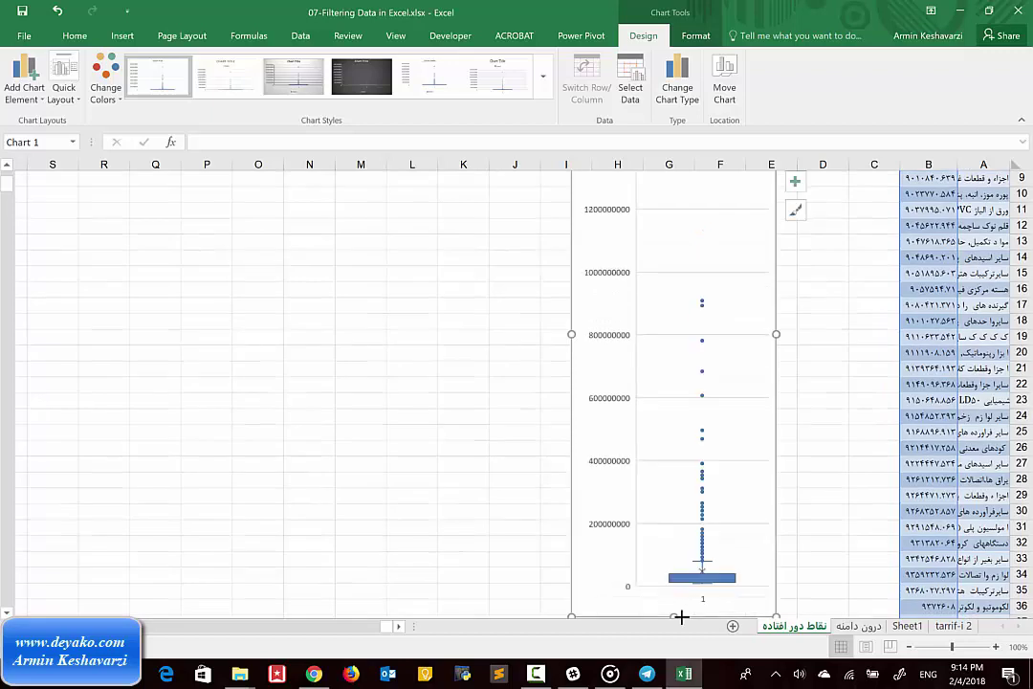
{"action": "scroll", "coordinate": [749, 490], "scroll_direction": "down", "scroll_amount": 1}
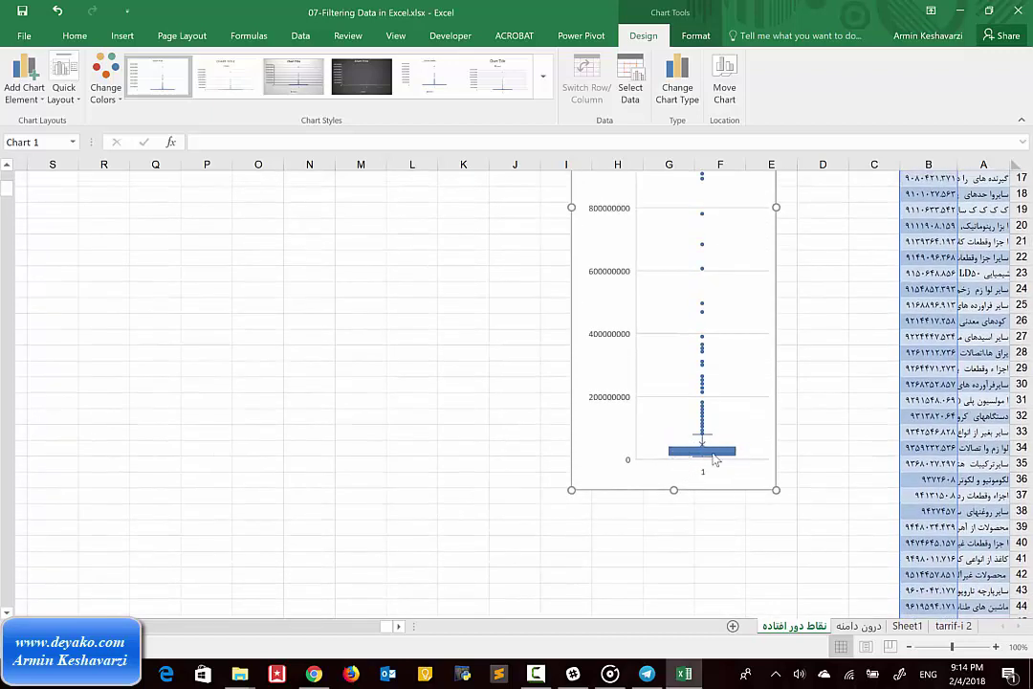
{"action": "mouse_move", "coordinate": [712, 455]}
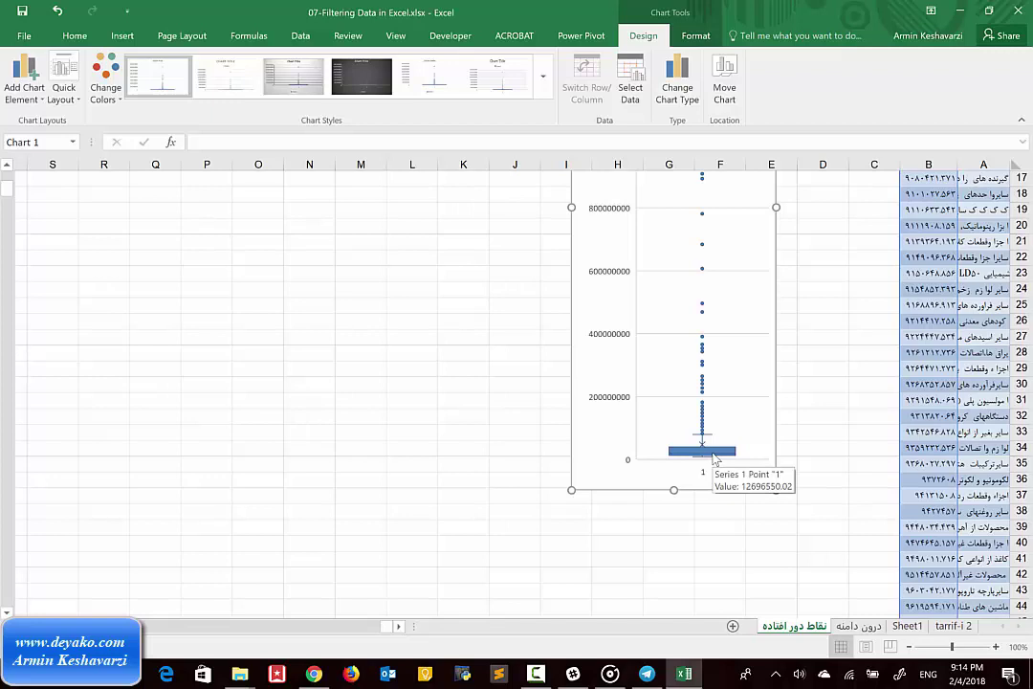
{"action": "scroll", "coordinate": [692, 243], "scroll_direction": "up", "scroll_amount": 1}
{"action": "scroll", "coordinate": [693, 243], "scroll_direction": "up", "scroll_amount": 2}
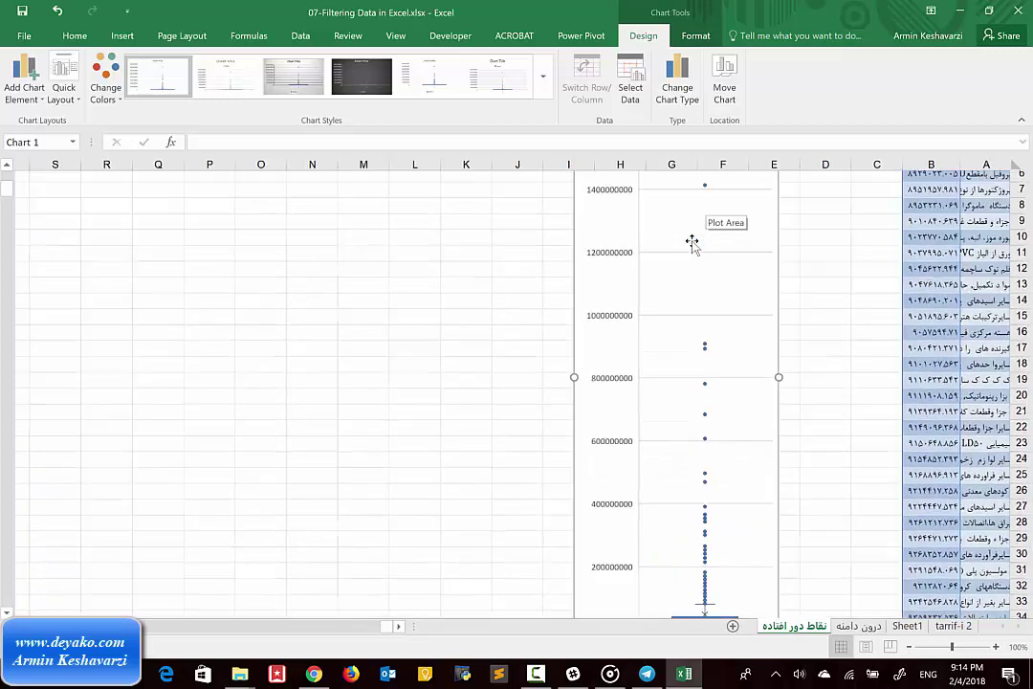
{"action": "scroll", "coordinate": [693, 243], "scroll_direction": "up", "scroll_amount": 1}
{"action": "scroll", "coordinate": [693, 243], "scroll_direction": "up", "scroll_amount": 1}
{"action": "scroll", "coordinate": [692, 243], "scroll_direction": "down", "scroll_amount": 3}
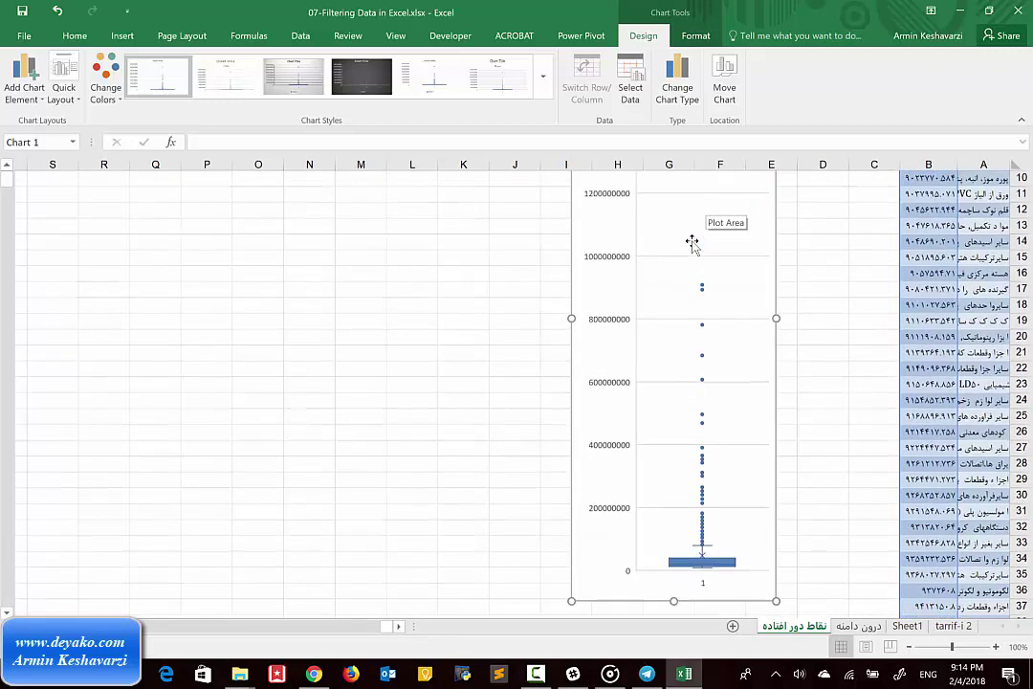
{"action": "scroll", "coordinate": [692, 243], "scroll_direction": "down", "scroll_amount": 1}
{"action": "scroll", "coordinate": [695, 247], "scroll_direction": "up", "scroll_amount": 3}
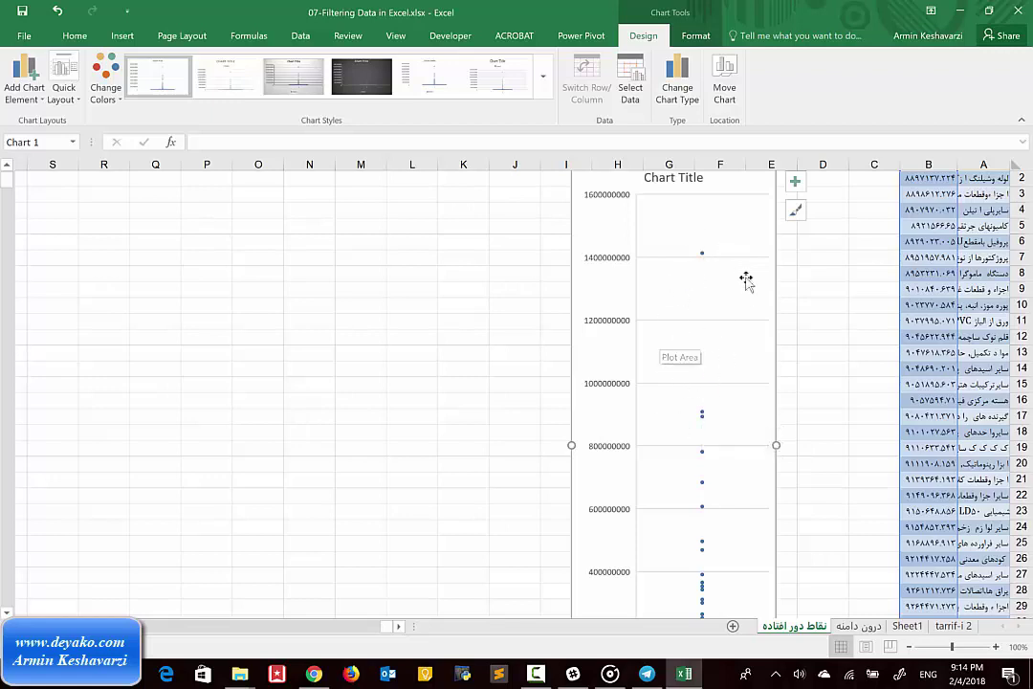
{"action": "scroll", "coordinate": [675, 396], "scroll_direction": "down", "scroll_amount": 3}
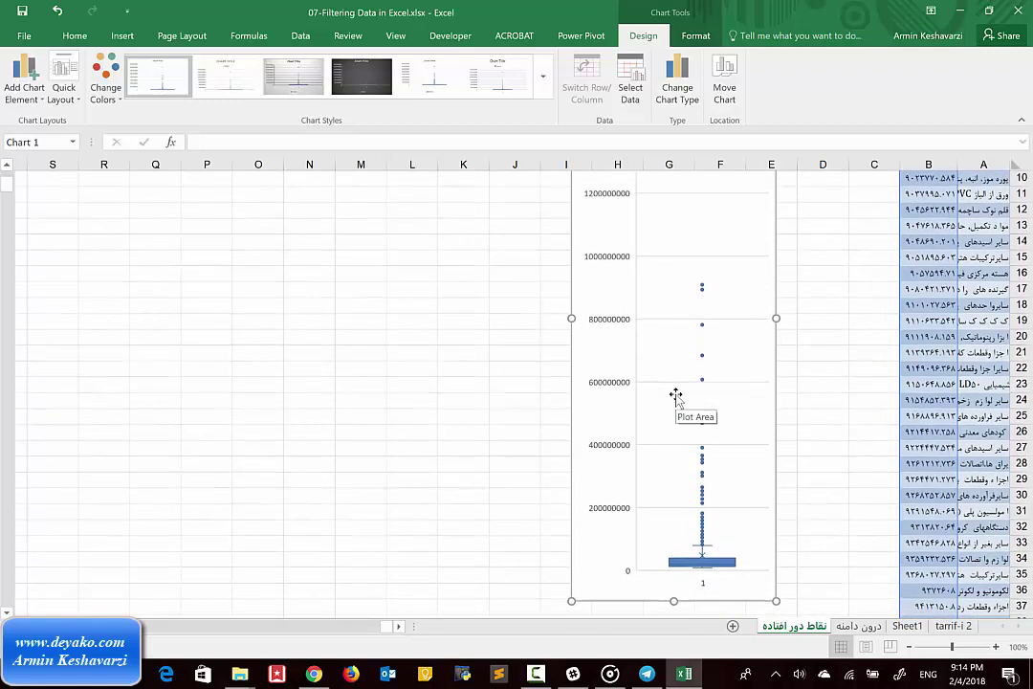
{"action": "scroll", "coordinate": [675, 396], "scroll_direction": "down", "scroll_amount": 2}
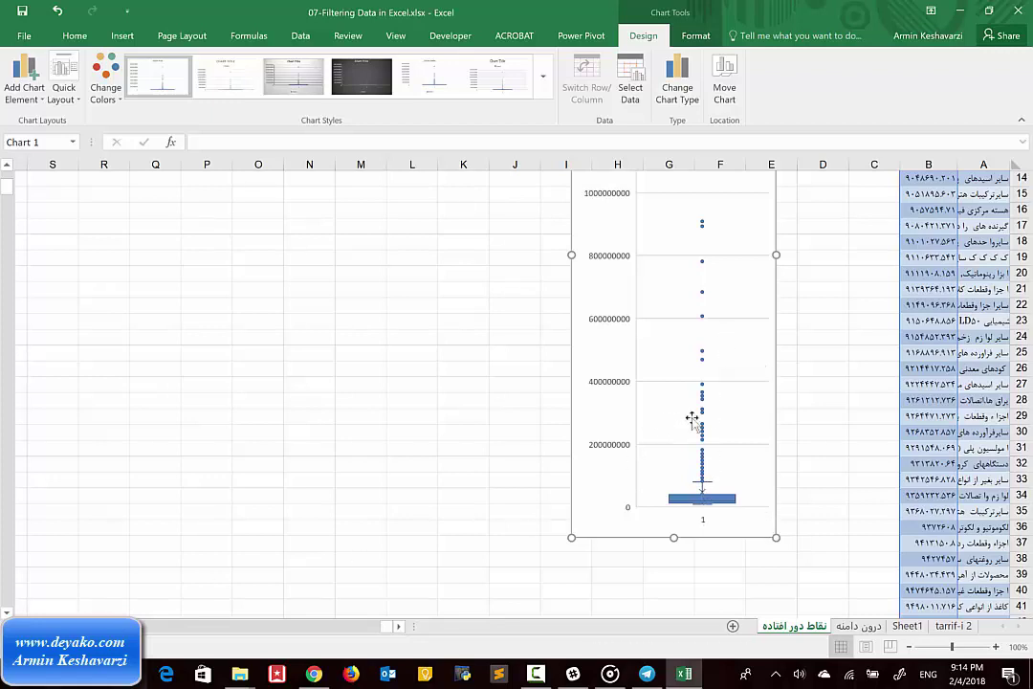
{"action": "scroll", "coordinate": [705, 412], "scroll_direction": "up", "scroll_amount": 4}
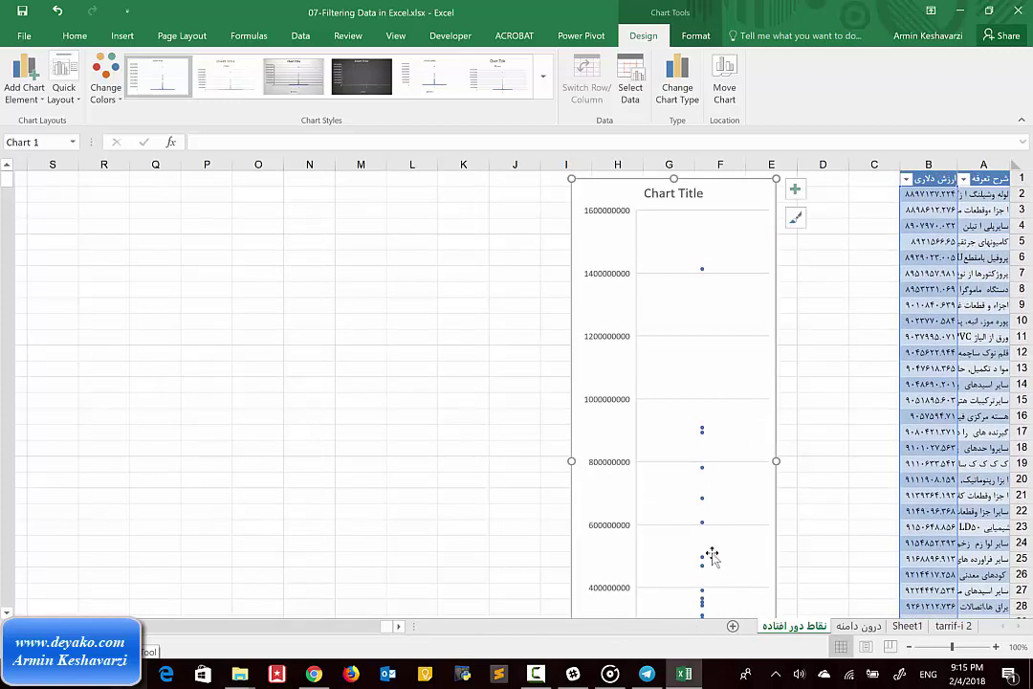
{"action": "scroll", "coordinate": [710, 553], "scroll_direction": "down", "scroll_amount": 2}
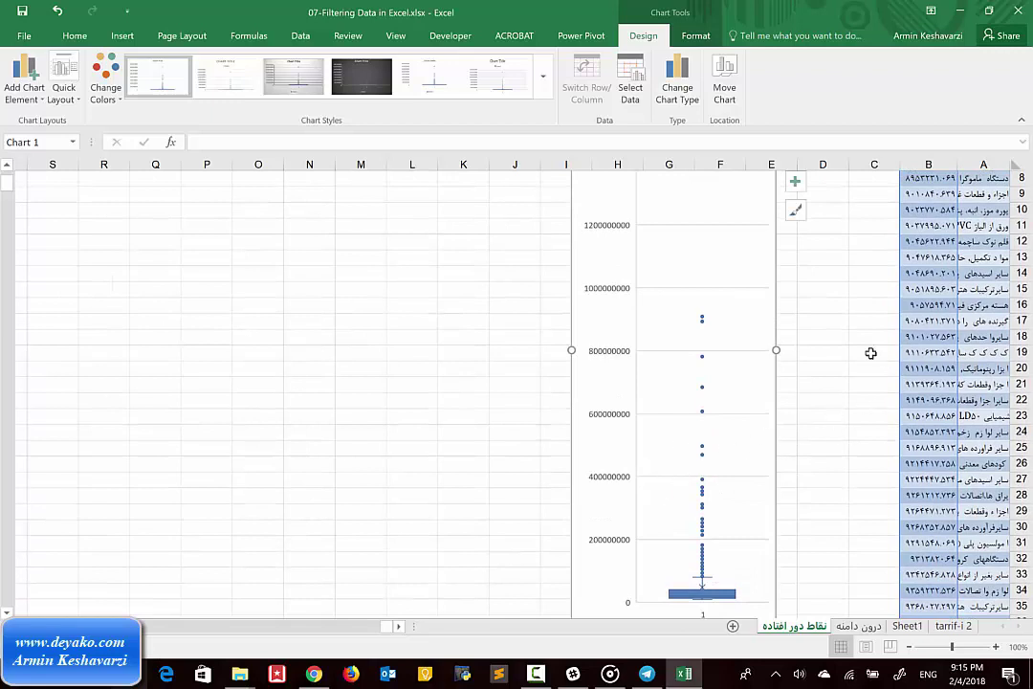
{"action": "scroll", "coordinate": [870, 353], "scroll_direction": "up", "scroll_amount": 3}
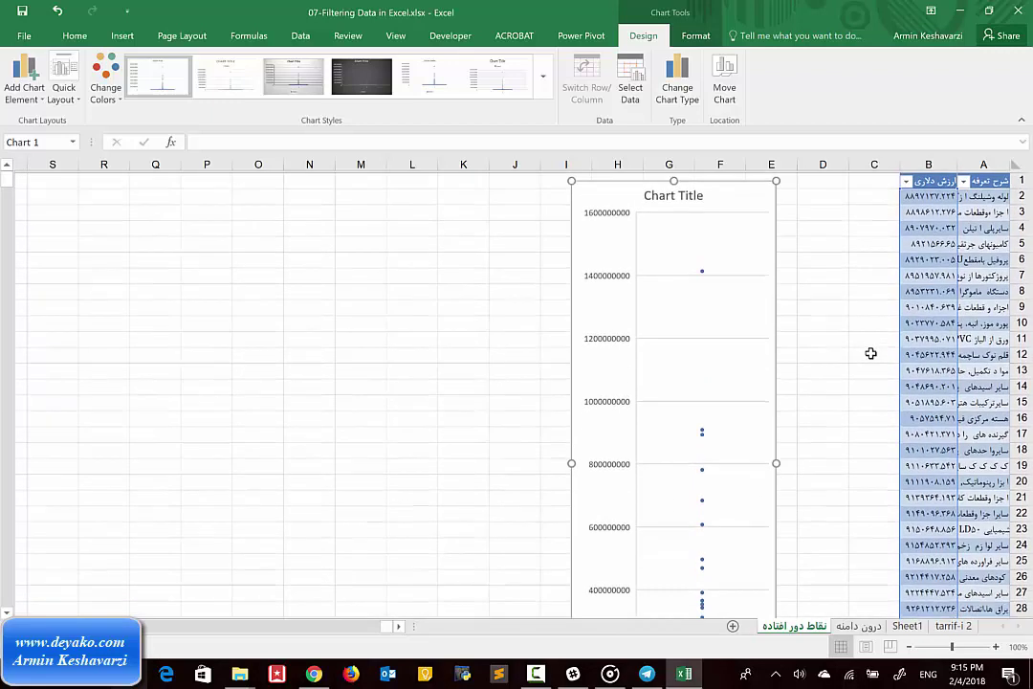
{"action": "scroll", "coordinate": [870, 353], "scroll_direction": "down", "scroll_amount": 2}
{"action": "scroll", "coordinate": [871, 352], "scroll_direction": "up", "scroll_amount": 2}
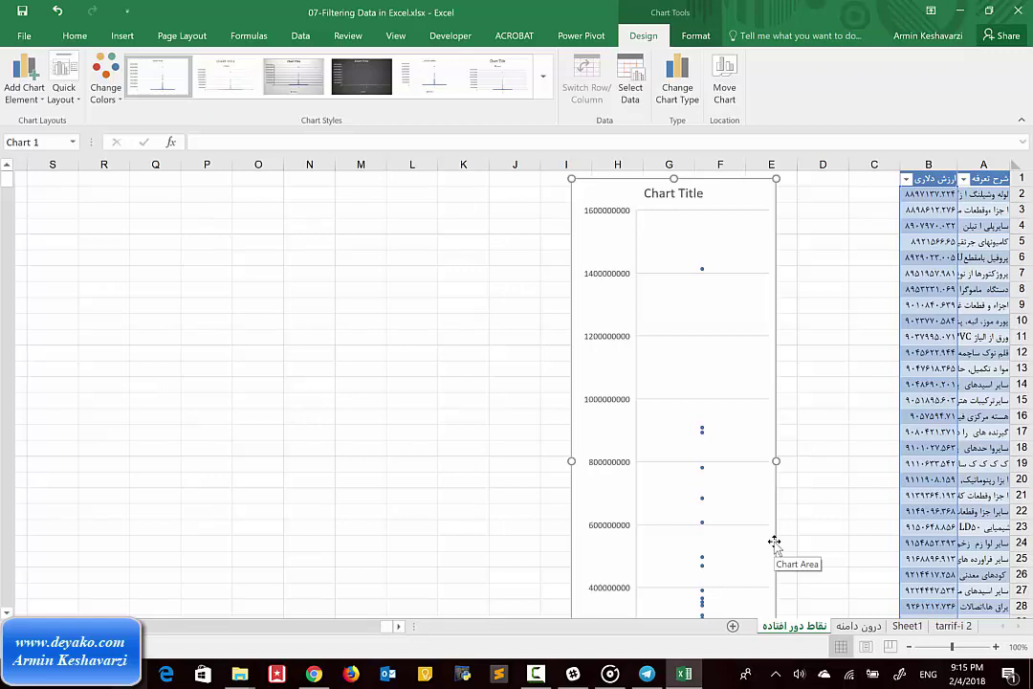
{"action": "scroll", "coordinate": [866, 254], "scroll_direction": "down", "scroll_amount": 1}
{"action": "scroll", "coordinate": [867, 253], "scroll_direction": "down", "scroll_amount": 2}
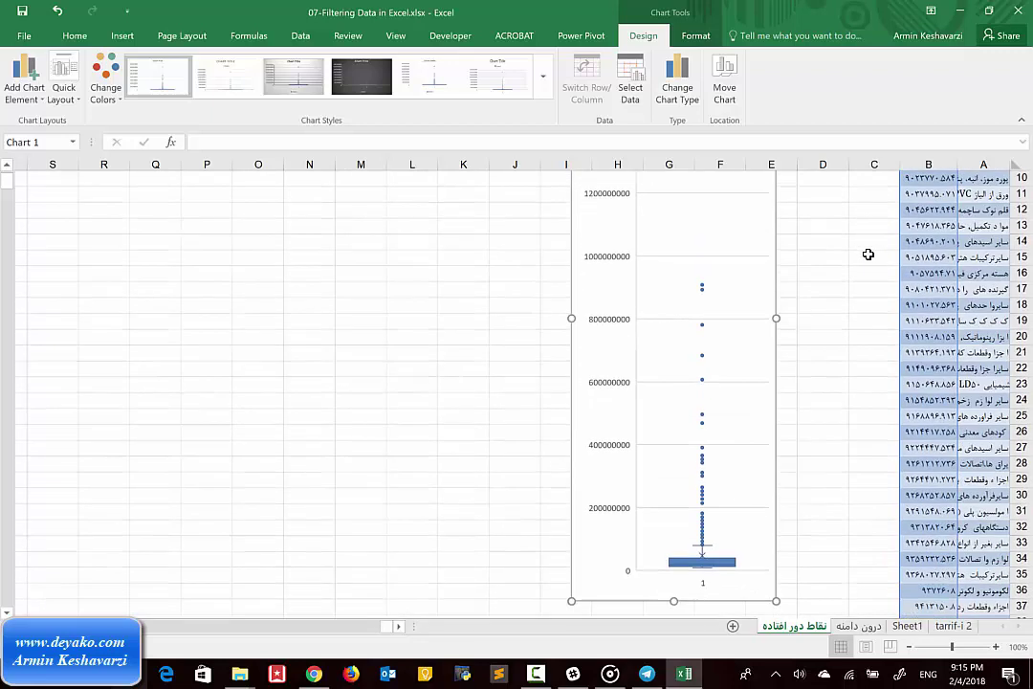
{"action": "scroll", "coordinate": [867, 254], "scroll_direction": "down", "scroll_amount": 2}
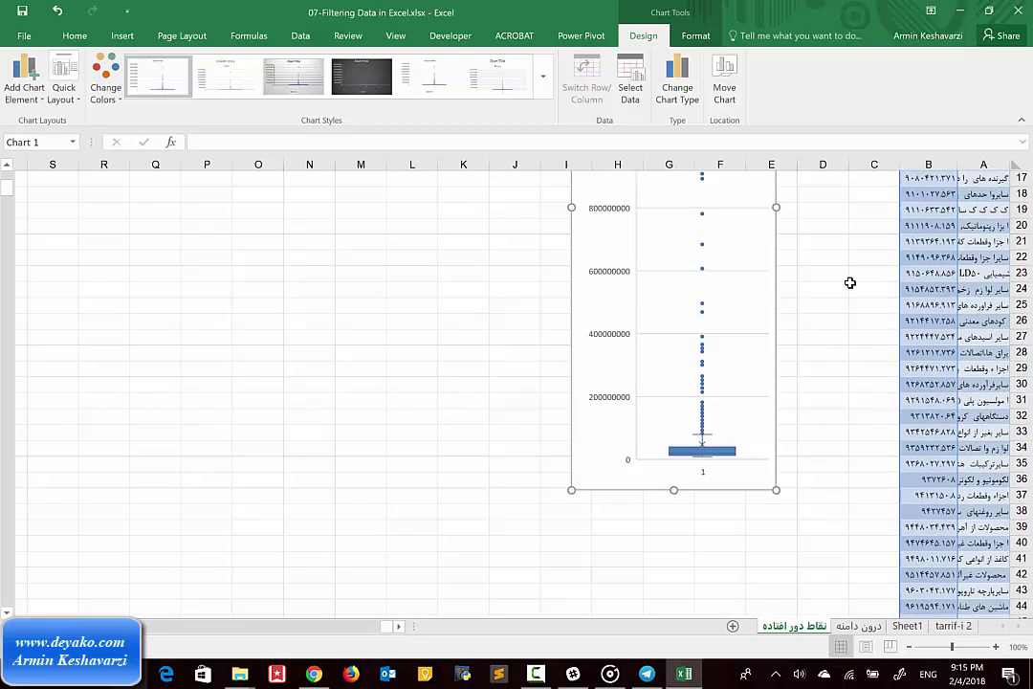
{"action": "left_click", "coordinate": [821, 408]}
{"action": "scroll", "coordinate": [821, 408], "scroll_direction": "up", "scroll_amount": 5}
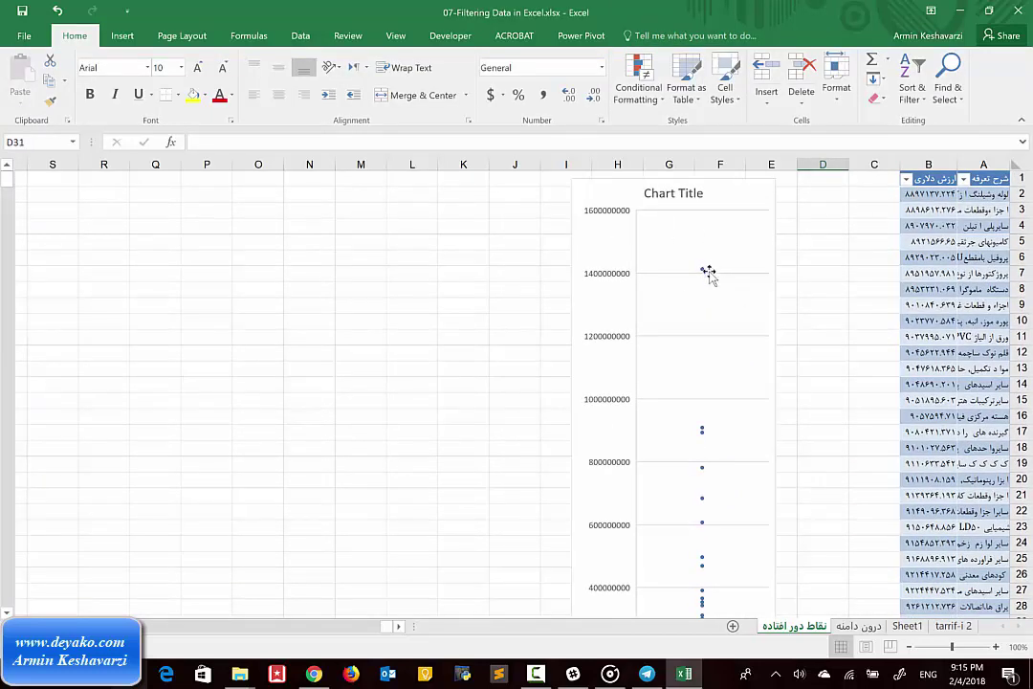
{"action": "scroll", "coordinate": [713, 434], "scroll_direction": "down", "scroll_amount": 3}
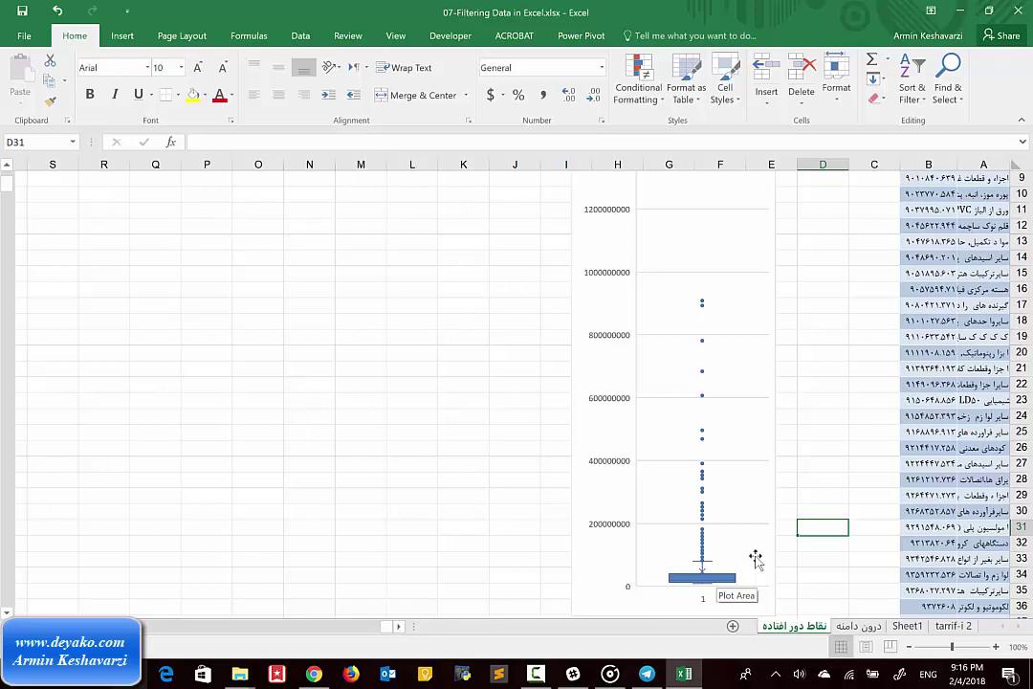
{"action": "scroll", "coordinate": [756, 557], "scroll_direction": "up", "scroll_amount": 3}
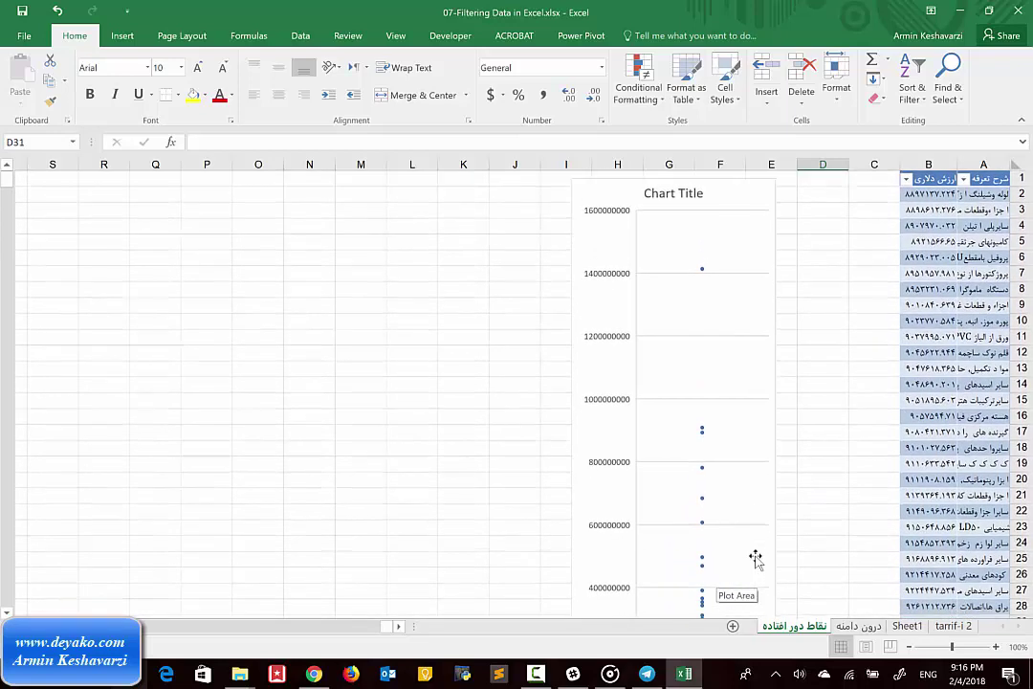
{"action": "left_click", "coordinate": [920, 318]}
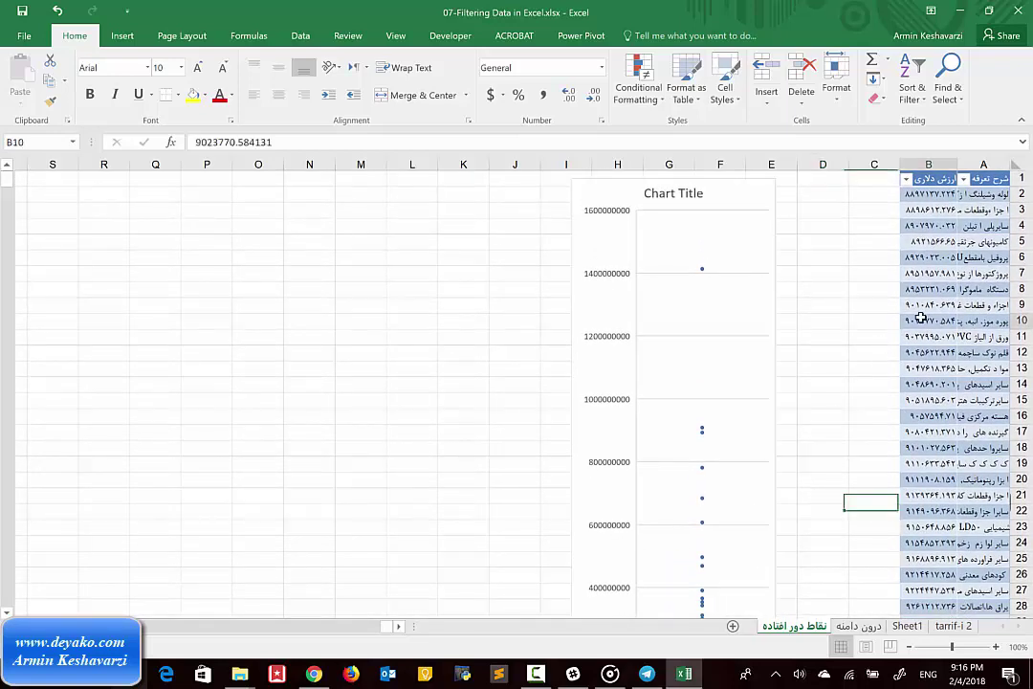